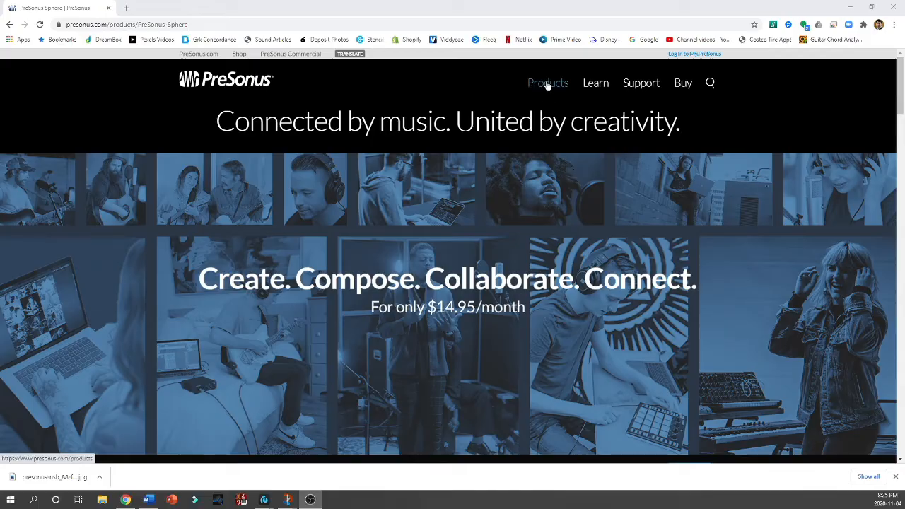
Step: Open the StudioLive Series III Rack Mixers product page and look over the listed models
mouse_move(547, 85)
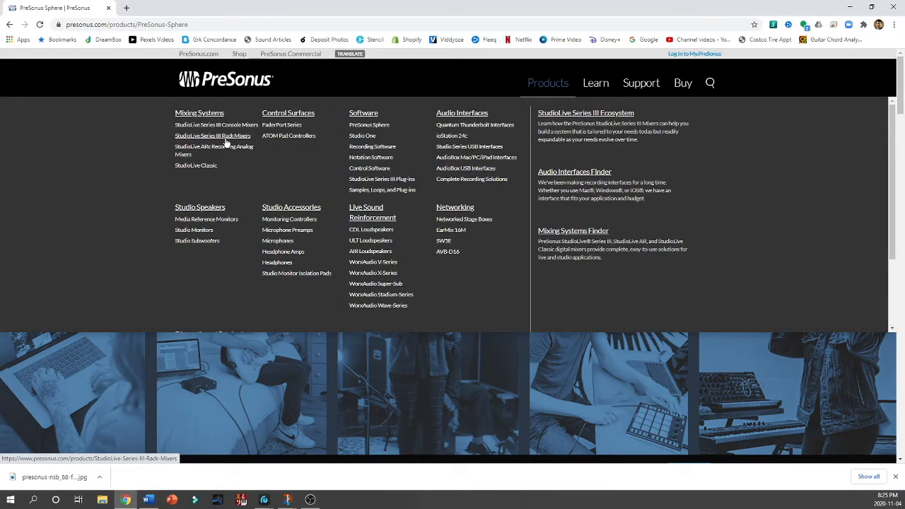
click(225, 140)
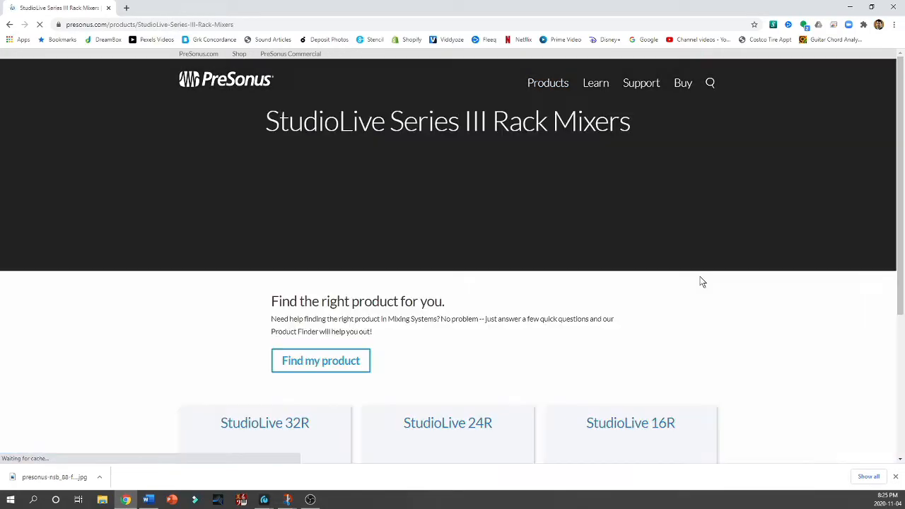
scroll(629, 323, down, 3)
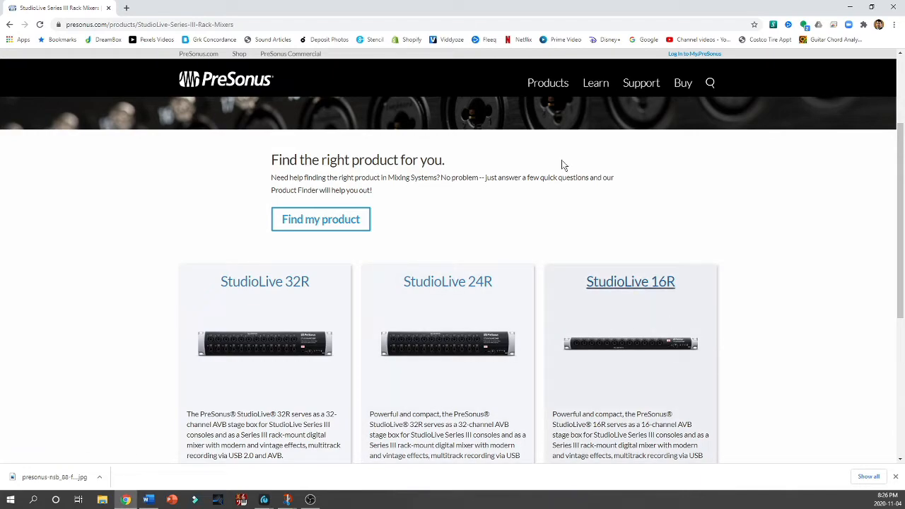
Step: Open the Networked Stage Boxes product page and look over the NSB 16.8 and NSB 8.8
mouse_move(542, 92)
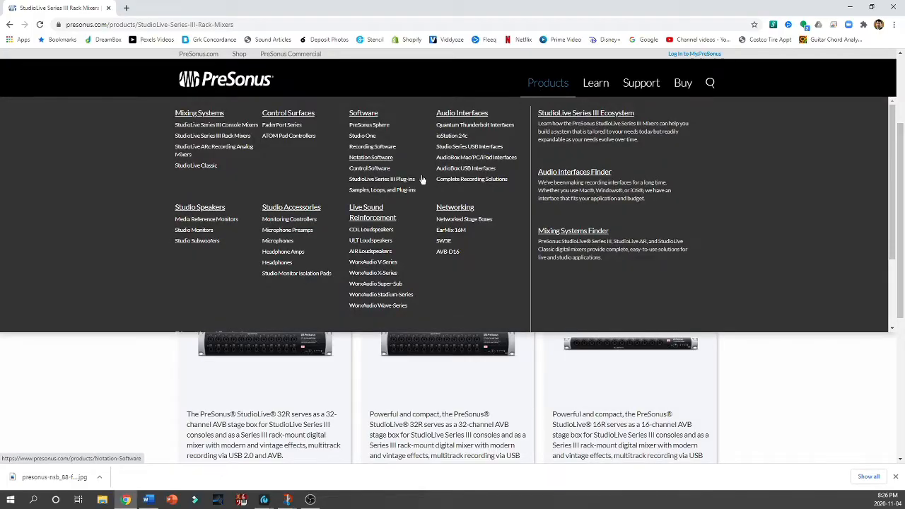
click(464, 228)
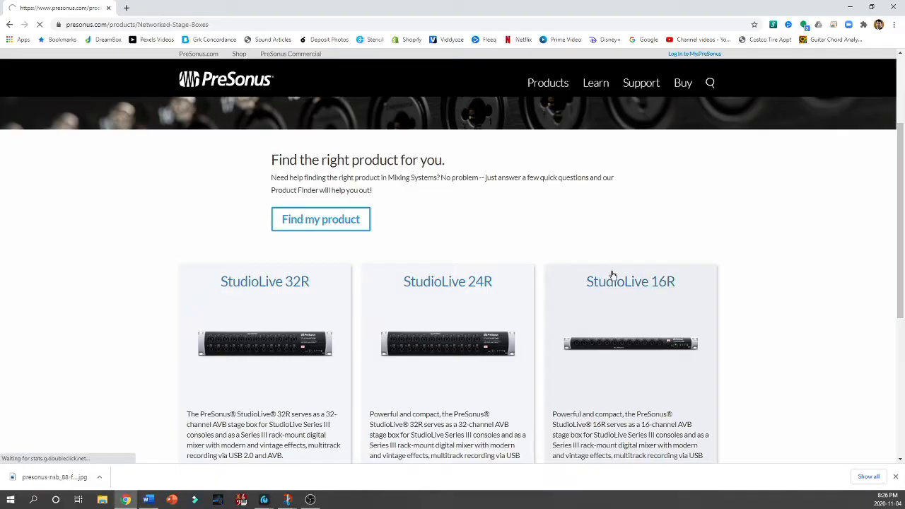
scroll(612, 275, down, 3)
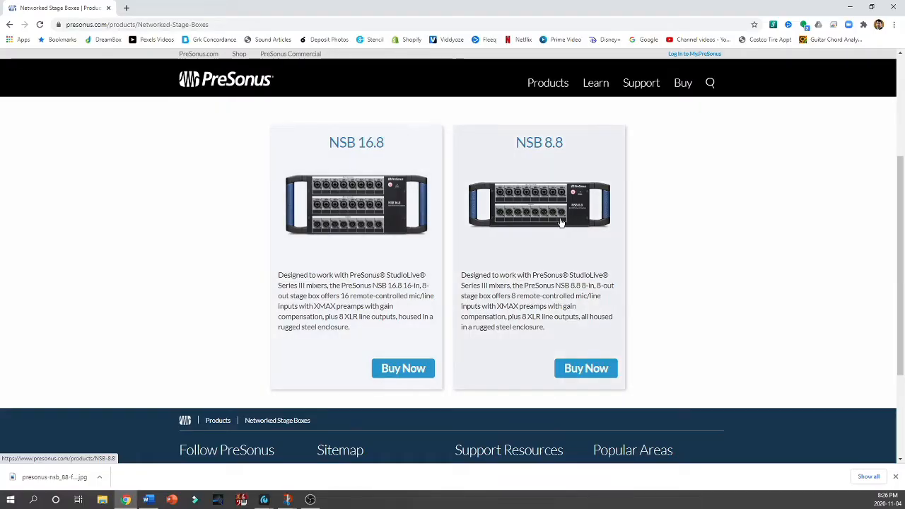
scroll(570, 248, up, 3)
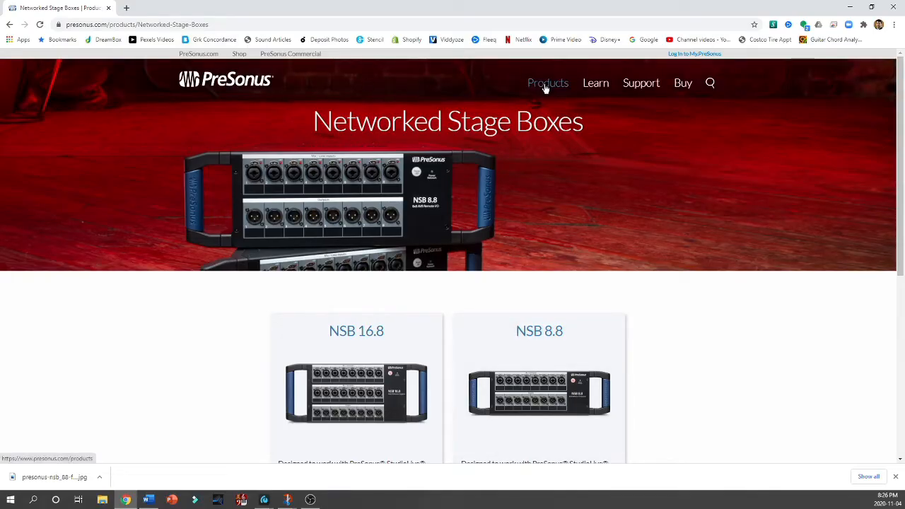
Step: Go back to the StudioLive Series III Rack Mixers page and compare the 32R, 24R and 16R models
mouse_move(544, 86)
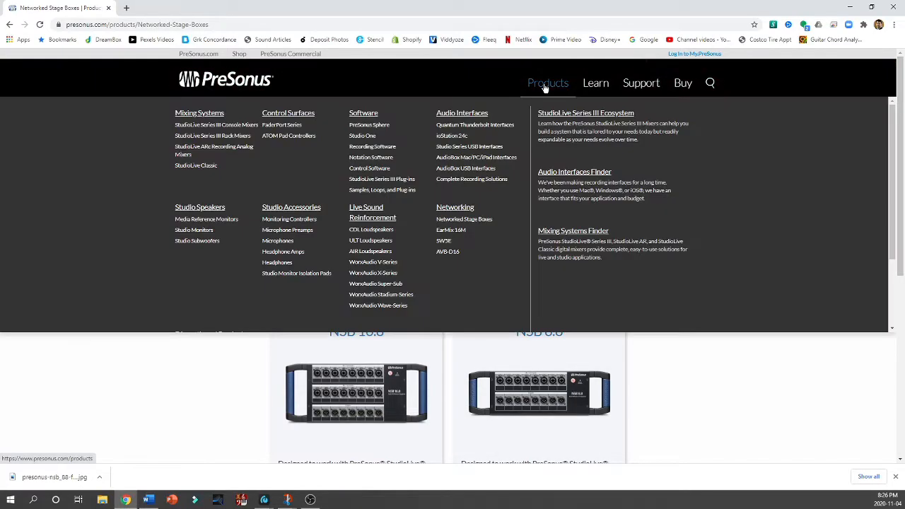
click(225, 135)
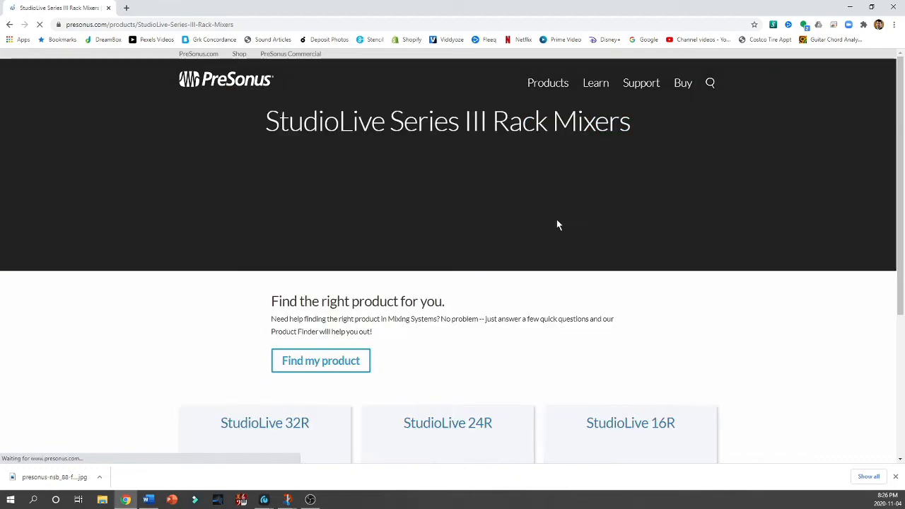
scroll(573, 248, down, 3)
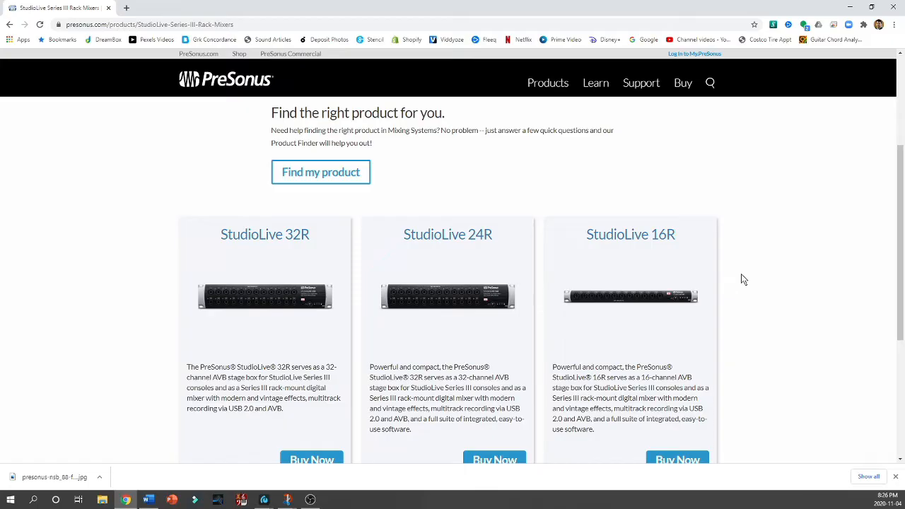
scroll(742, 276, down, 3)
scroll(742, 275, up, 8)
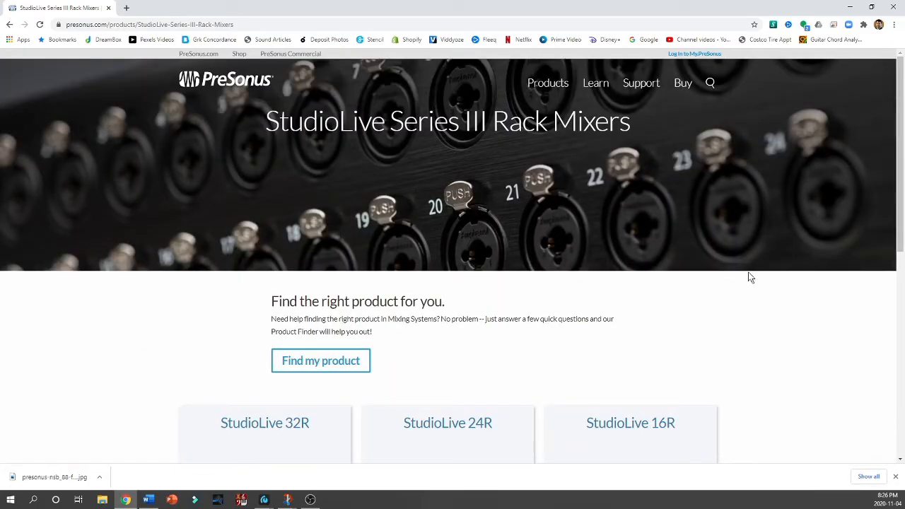
Step: Switch from the browser to the StudioLive 24R mixer window, maximizing it briefly and restoring its size
click(848, 7)
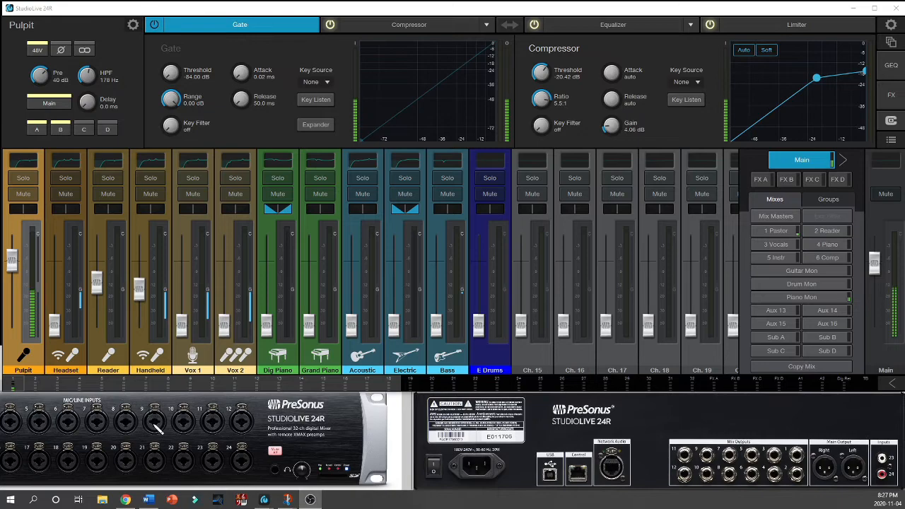
click(616, 440)
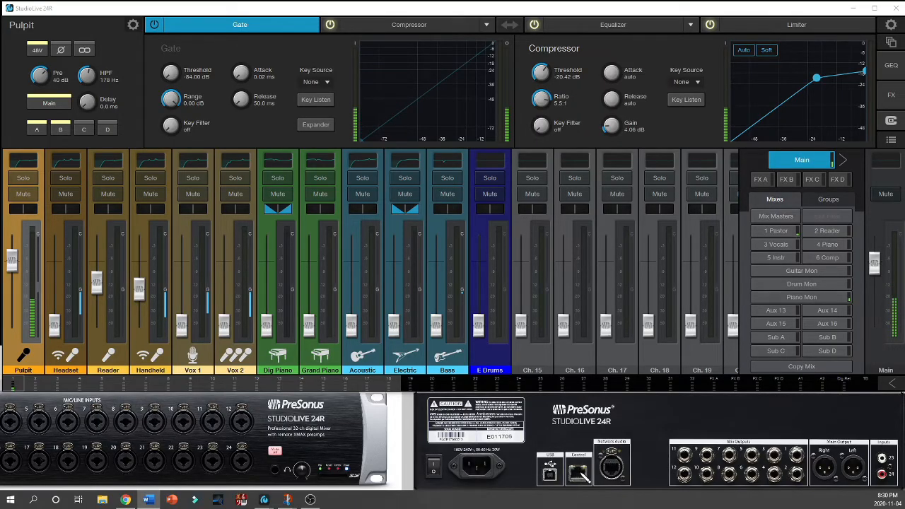
click(873, 9)
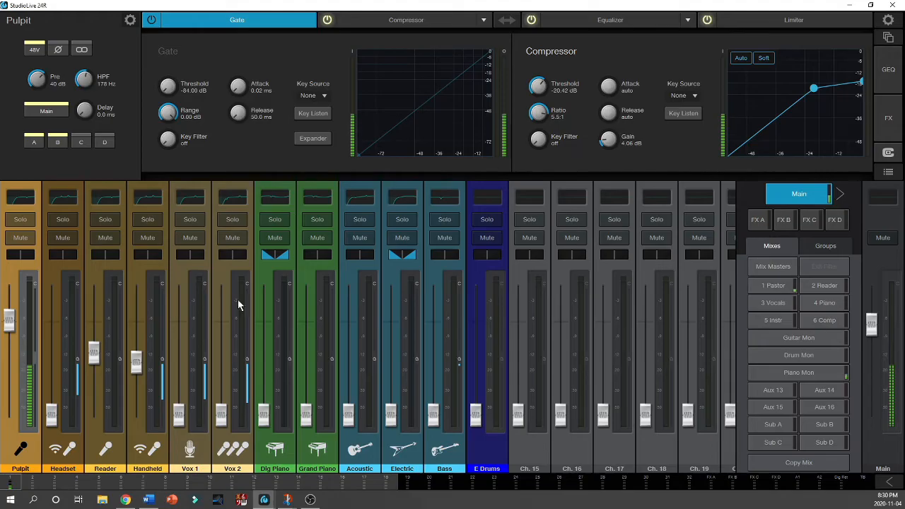
click(869, 5)
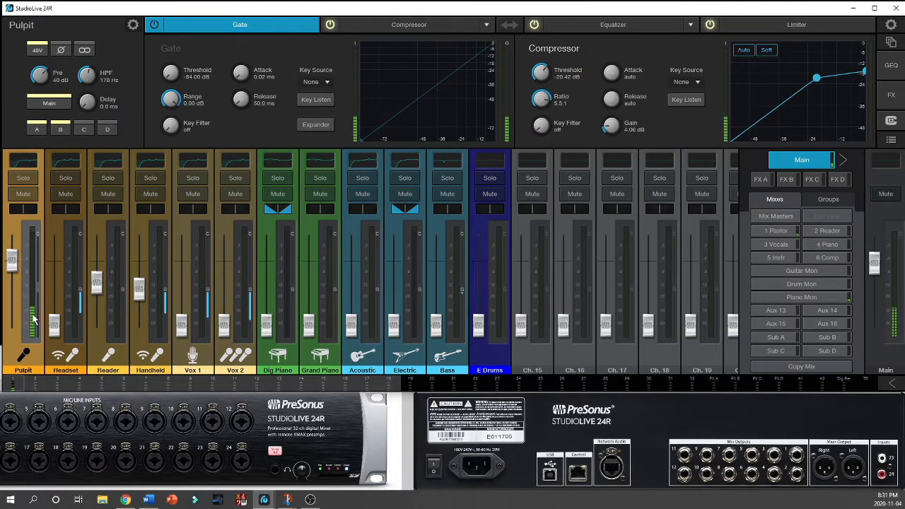
Step: Select each channel in turn from Headset through E Drums to examine its individual processing settings
mouse_move(32, 321)
click(67, 359)
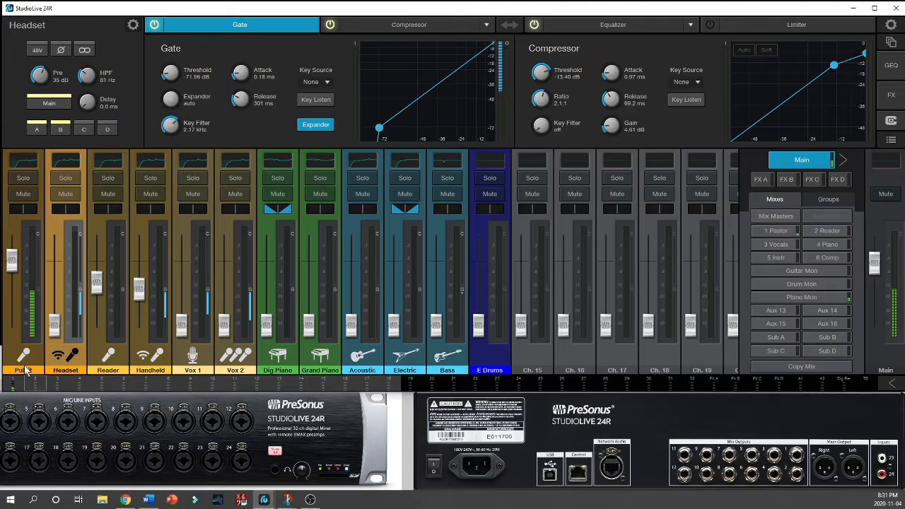
click(109, 358)
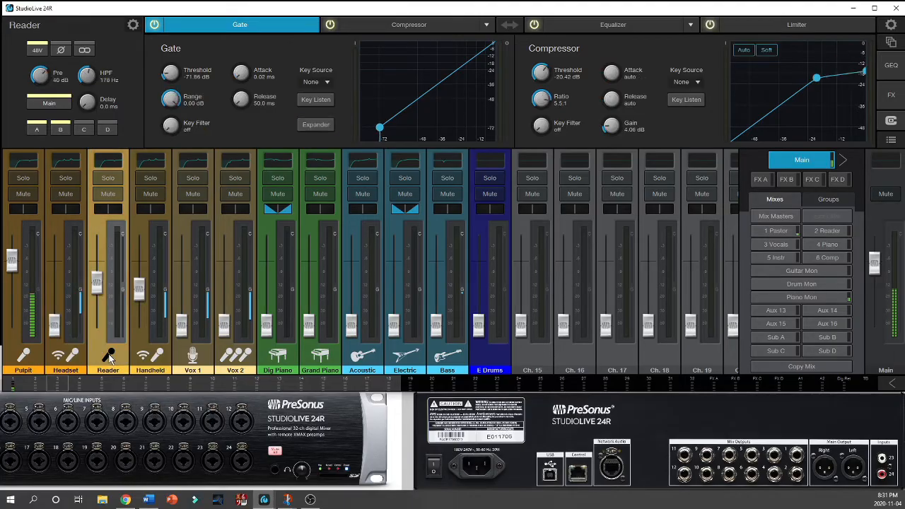
click(150, 359)
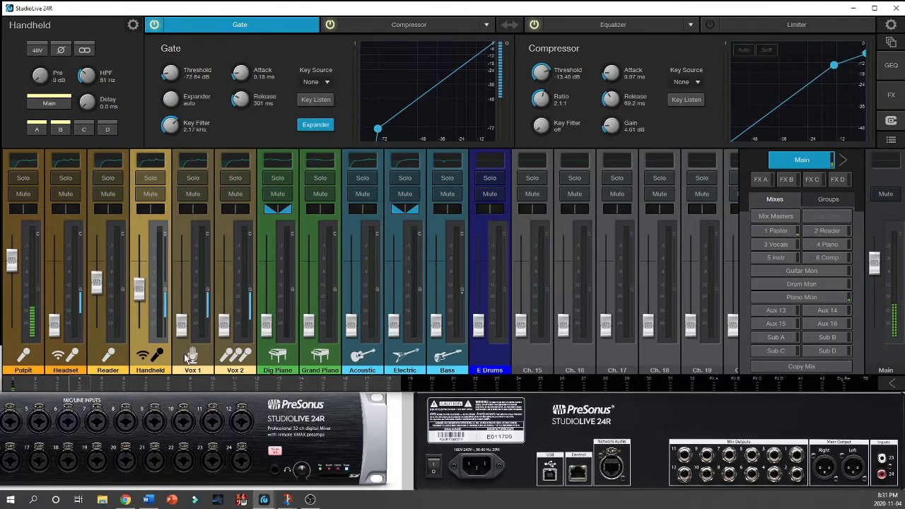
click(184, 354)
click(240, 356)
click(281, 361)
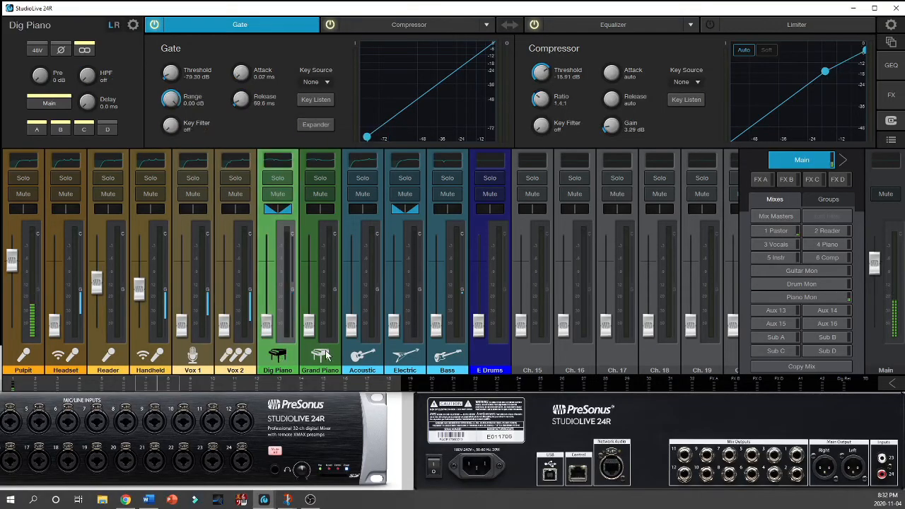
click(330, 356)
click(374, 355)
click(413, 355)
click(460, 356)
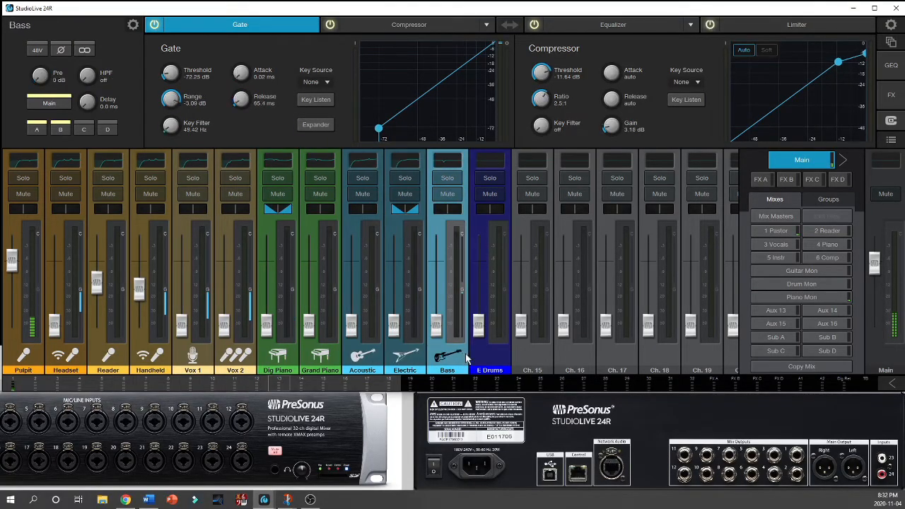
click(490, 358)
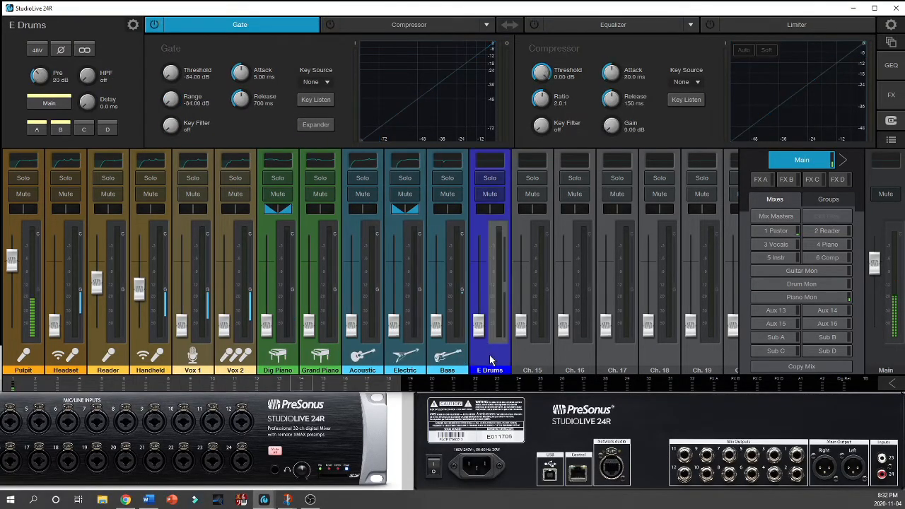
Step: Compare the channel settings of Pulpit, Headset, Reader, Handheld and Vox 1, ending on Pulpit
click(34, 359)
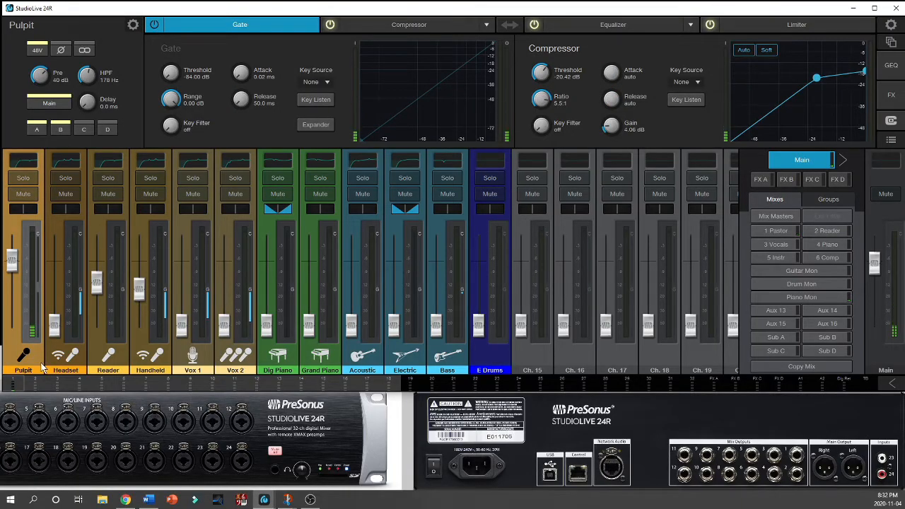
click(71, 355)
click(115, 356)
click(152, 358)
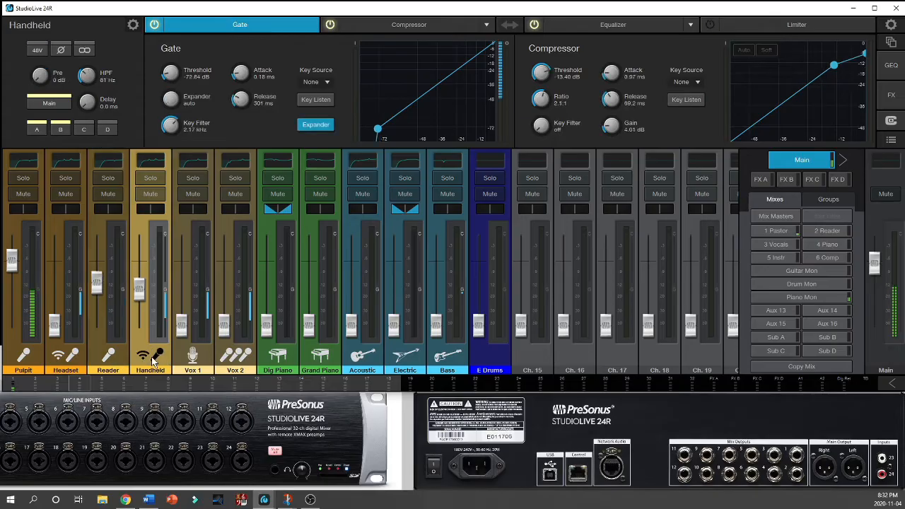
click(24, 368)
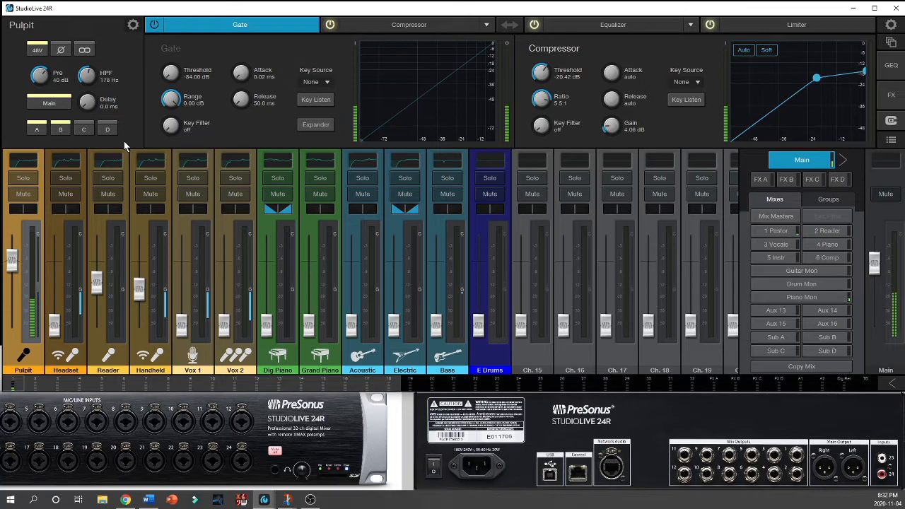
click(67, 363)
click(106, 360)
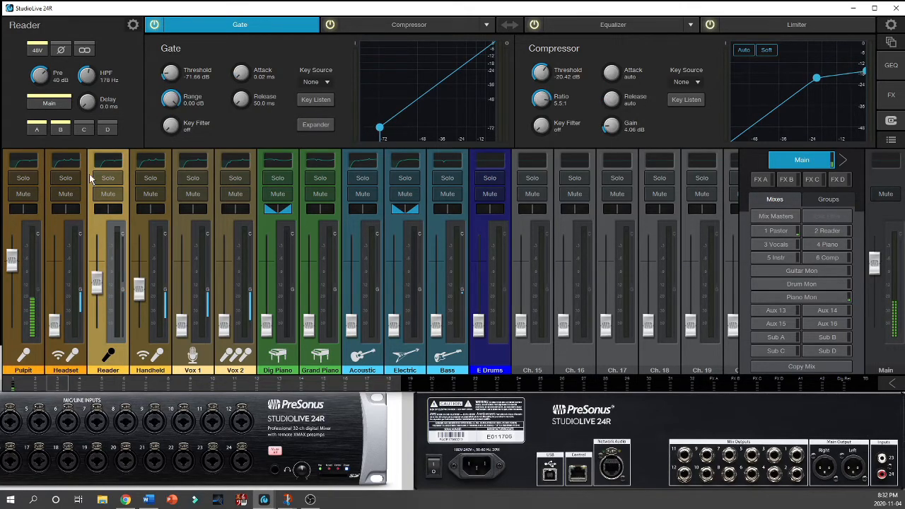
click(190, 358)
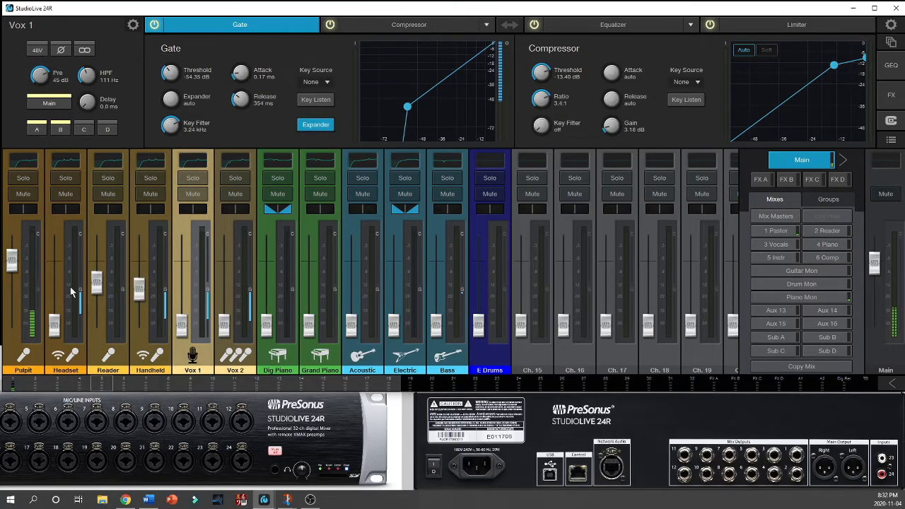
click(30, 355)
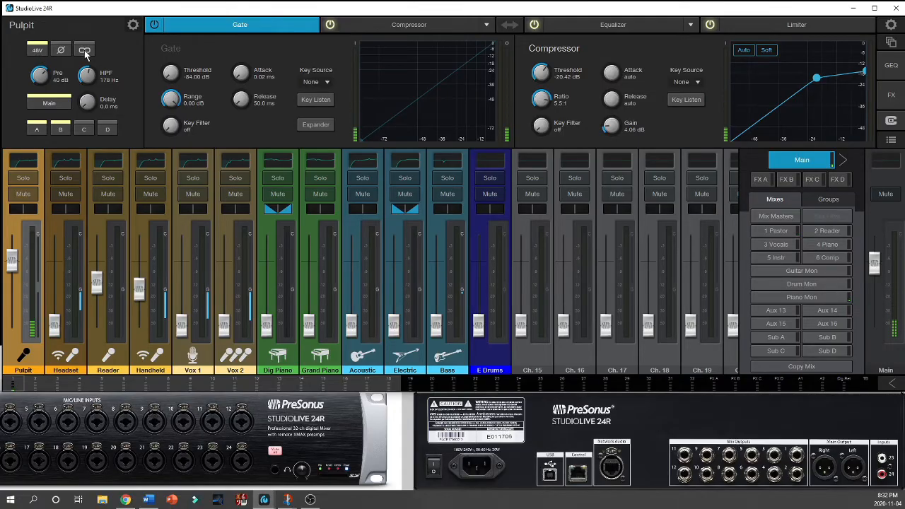
Step: Select the Dig Piano channel and open its name for editing
click(278, 361)
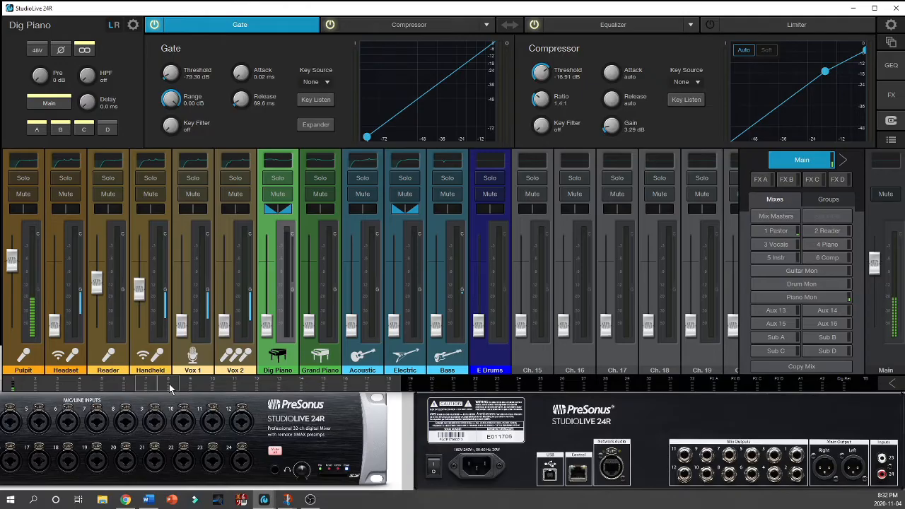
mouse_move(267, 324)
mouse_down()
mouse_move(266, 258)
mouse_move(266, 325)
mouse_up()
double_click(69, 29)
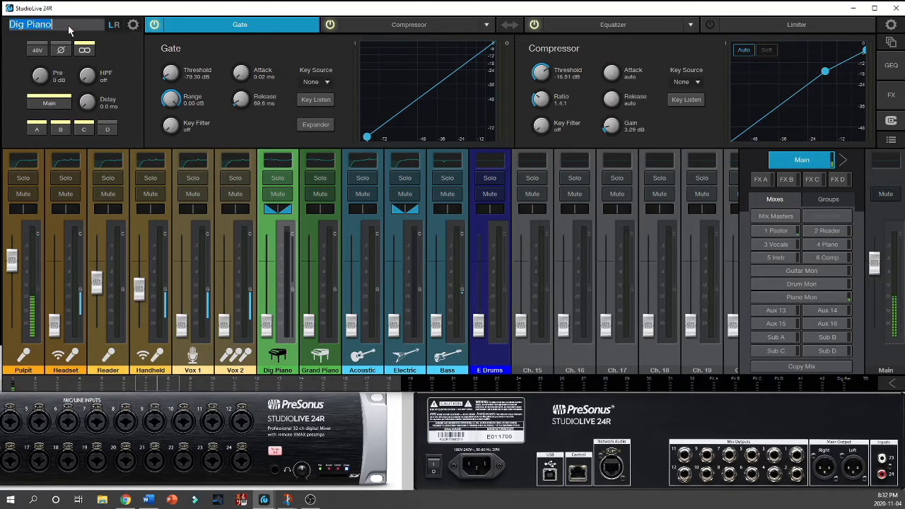
click(117, 27)
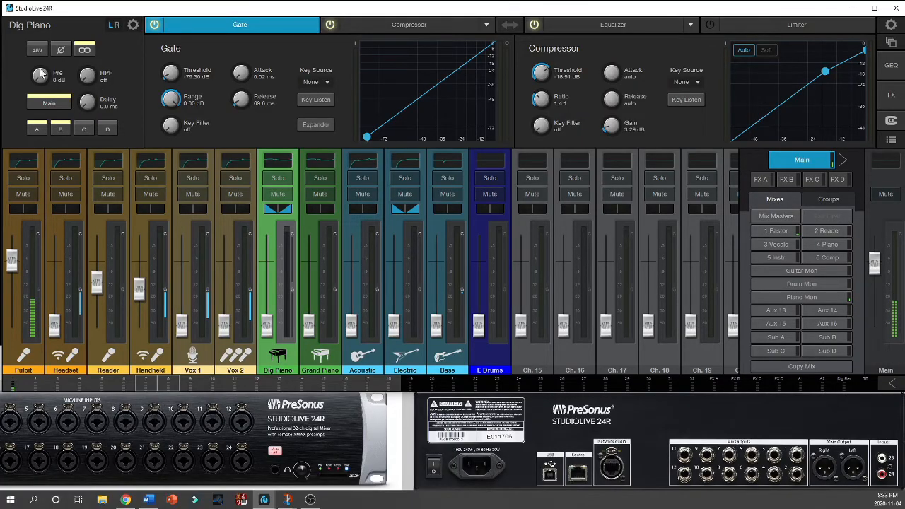
Step: Try the Dig Piano channel's preamp gain, high-pass filter and delay controls, and reset the delay
mouse_move(39, 78)
mouse_down()
mouse_move(39, 34)
mouse_move(41, 94)
mouse_up()
drag(87, 74, 63, 116)
drag(92, 104, 95, 101)
double_click(88, 102)
Step: Try to add a 2 to the Dig Piano channel's name
double_click(49, 29)
click(61, 23)
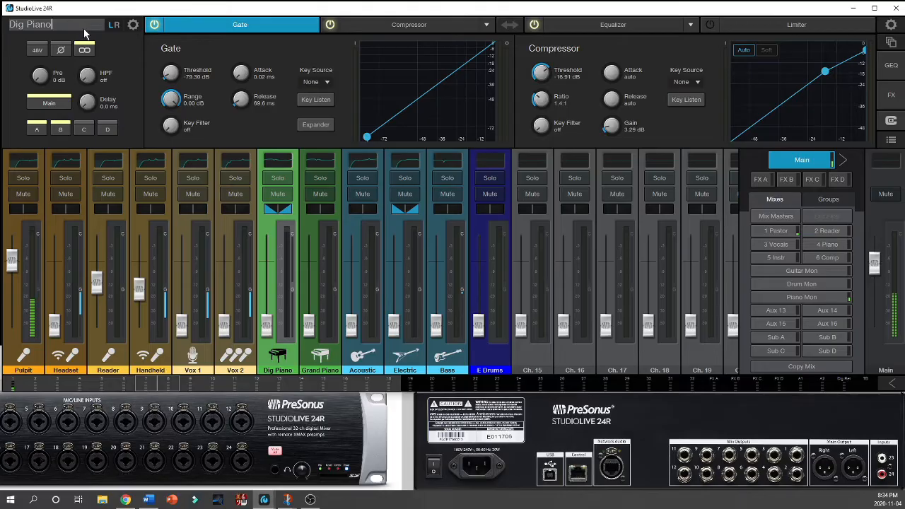
text(2)
key(Return)
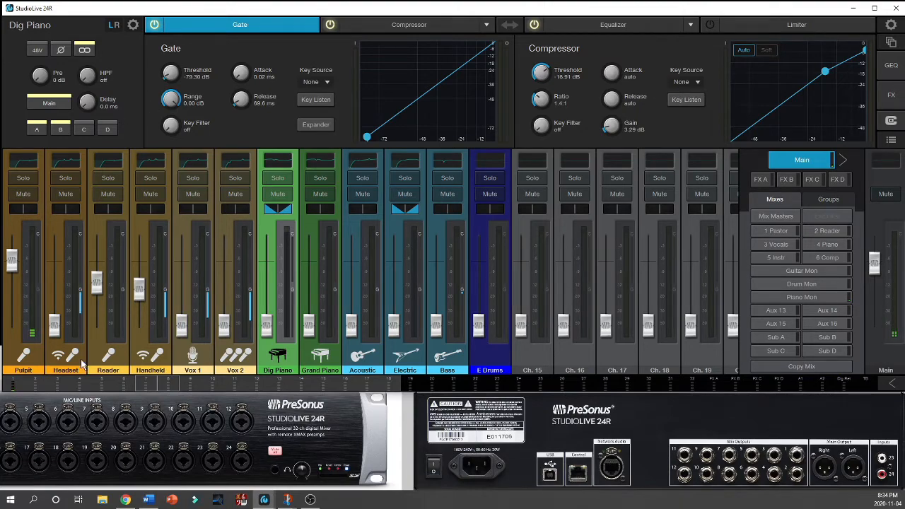
Step: Compare the Pulpit channel's input settings with the Headset channel's, ending on Pulpit
click(24, 367)
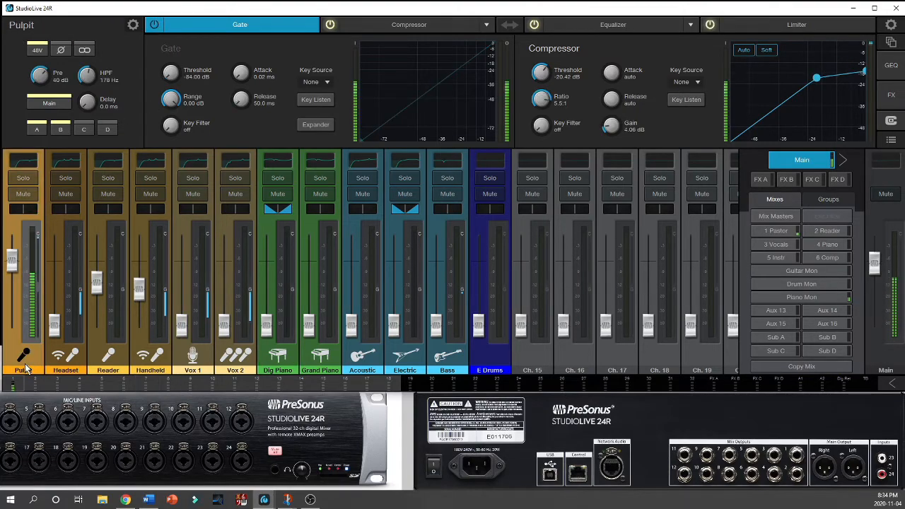
click(61, 362)
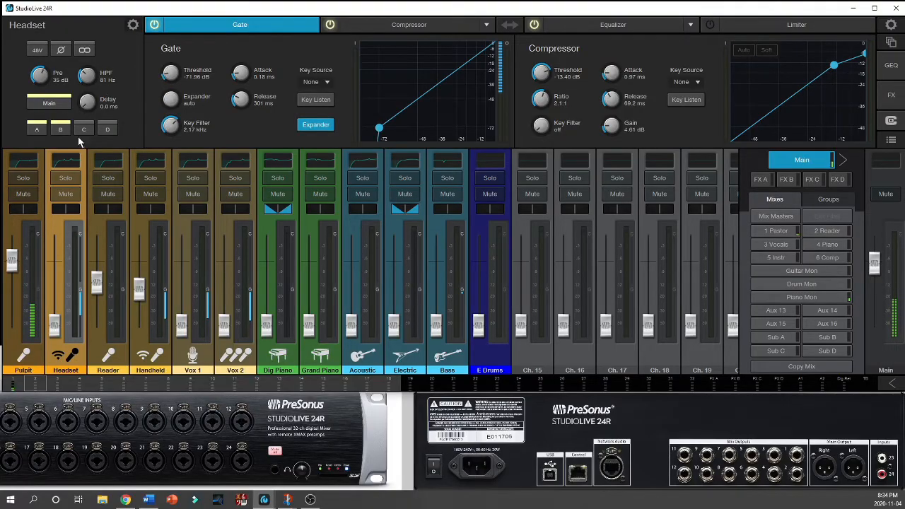
click(16, 370)
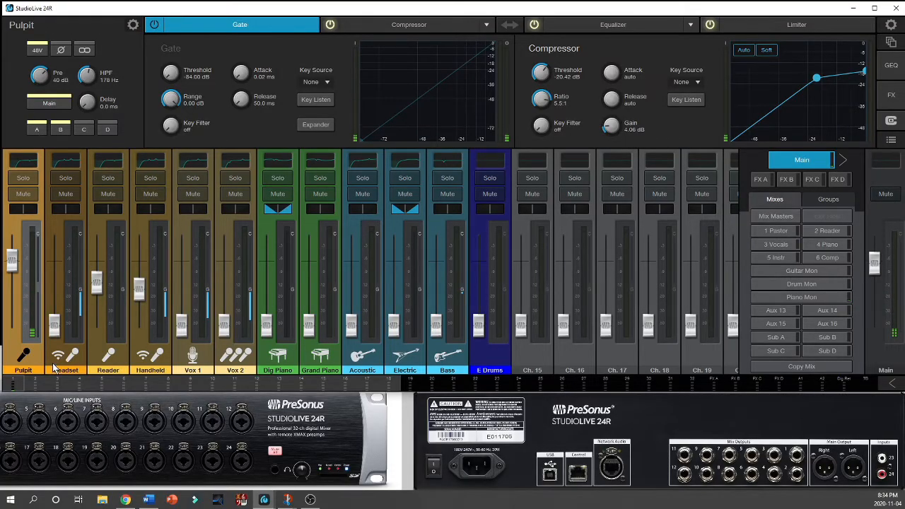
Step: Compare the input and dynamics settings of the Headset, Reader and Handheld channels with Pulpit's, ending on Pulpit
click(56, 368)
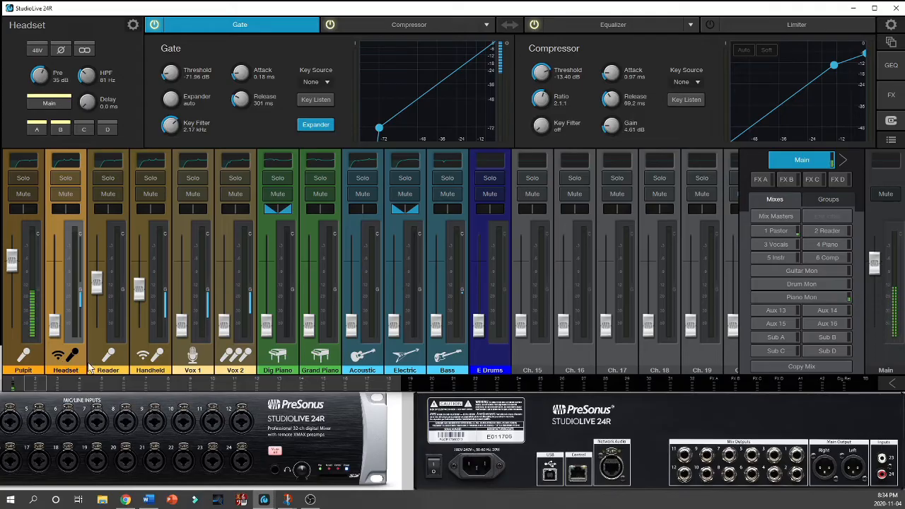
click(117, 366)
click(152, 366)
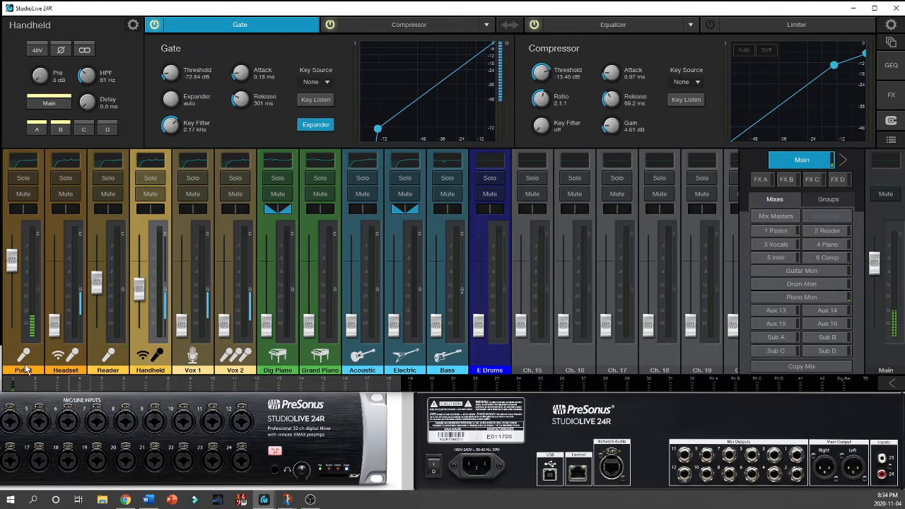
click(25, 368)
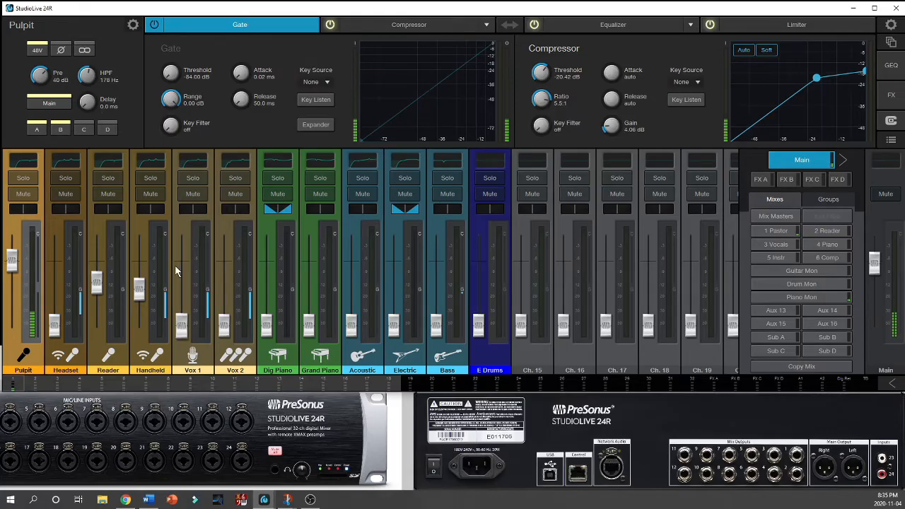
click(70, 362)
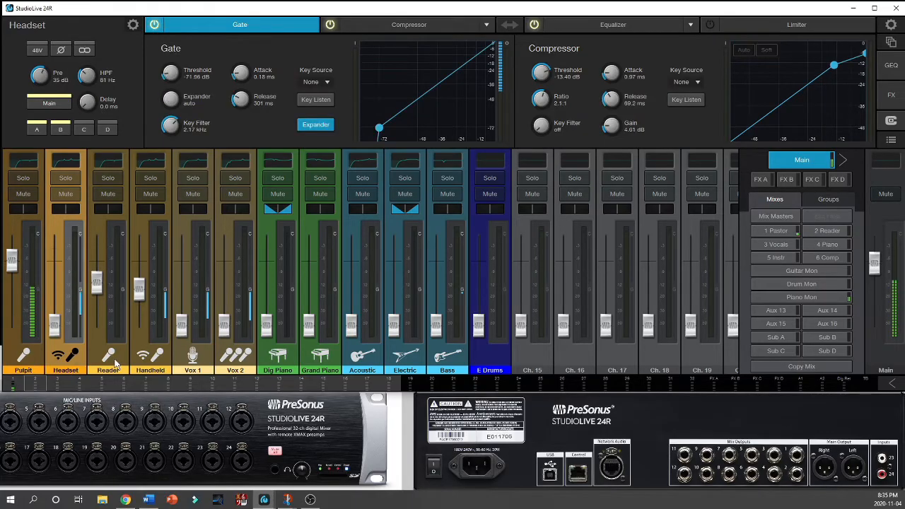
click(113, 362)
click(77, 362)
click(27, 363)
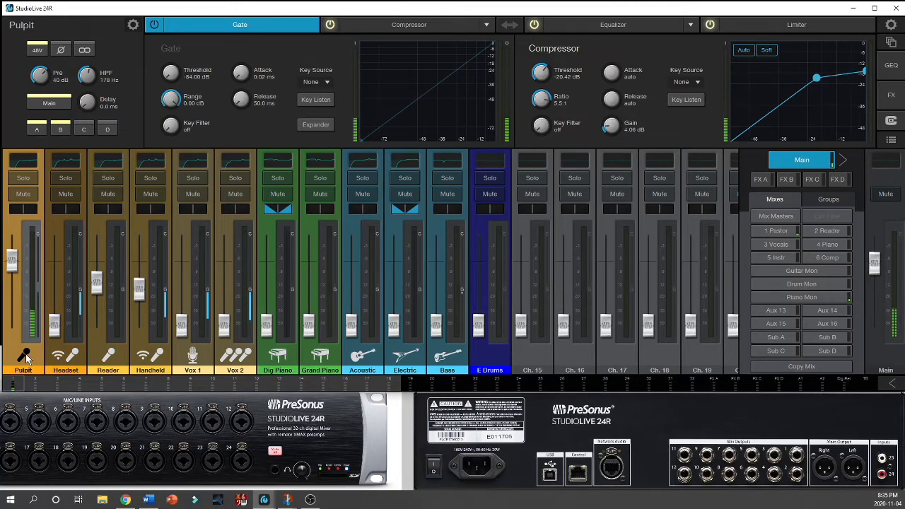
click(58, 362)
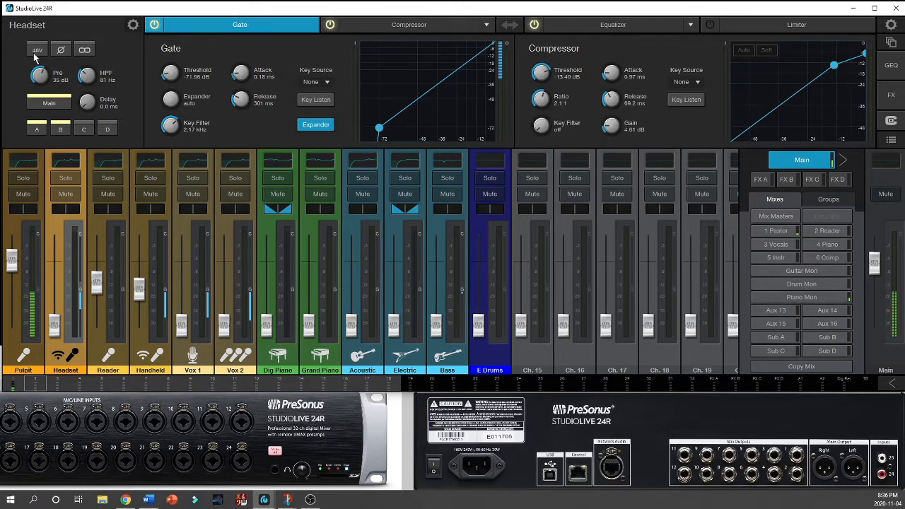
click(23, 365)
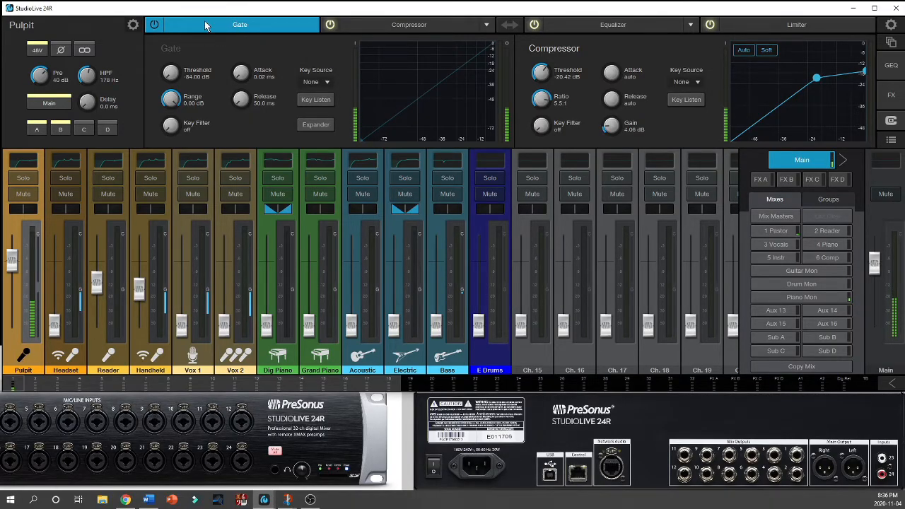
Step: Examine the Pulpit channel's gate, compressor, equalizer and limiter, comparing its dynamics with the Headset channel's, and end on Pulpit's gate
click(417, 25)
click(622, 27)
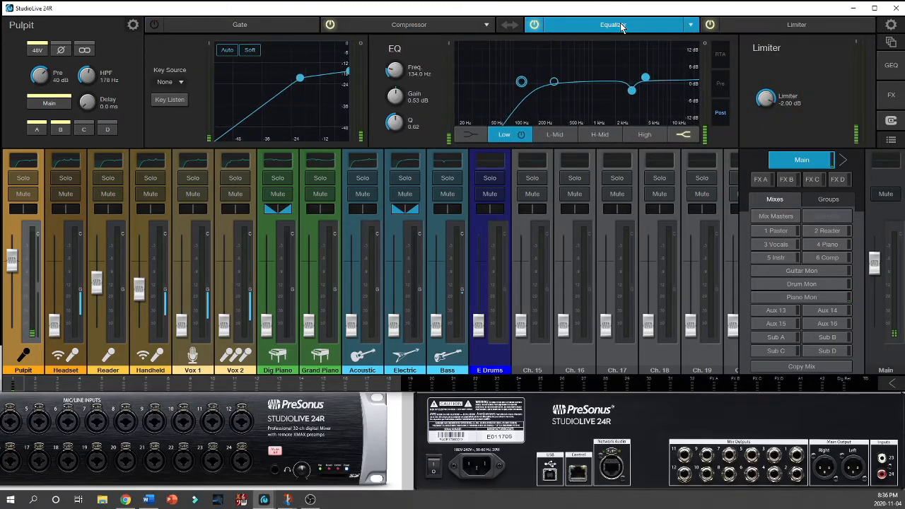
click(773, 27)
click(265, 31)
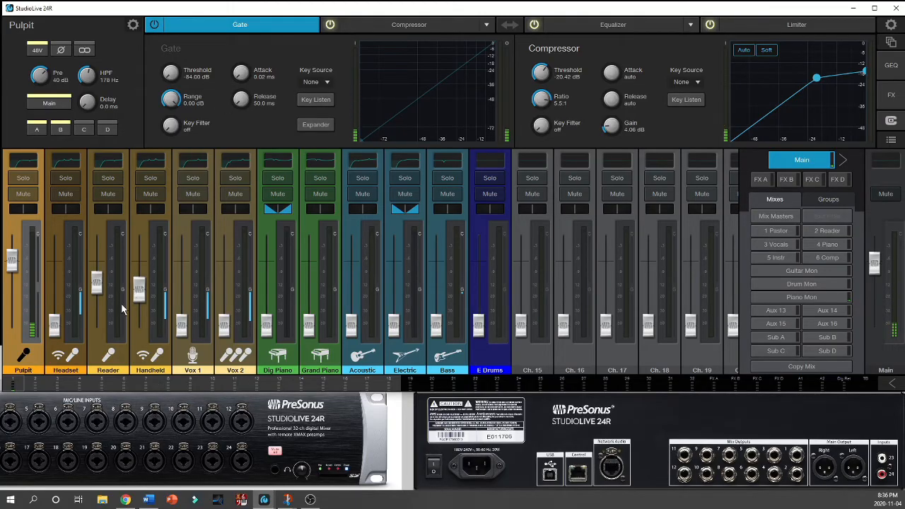
click(75, 366)
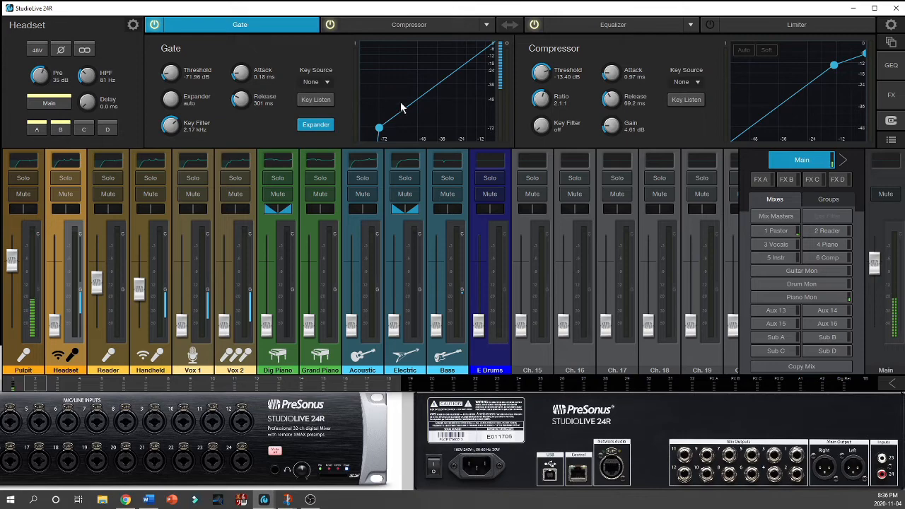
click(29, 369)
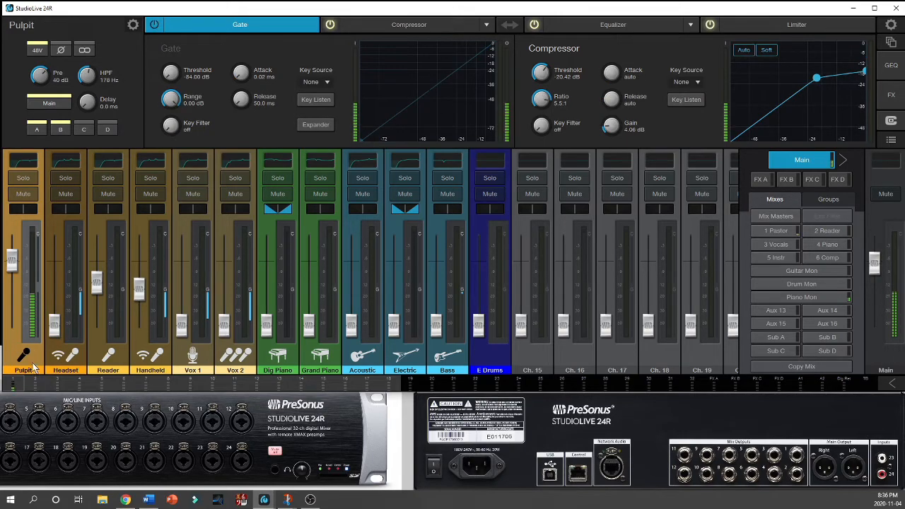
click(68, 365)
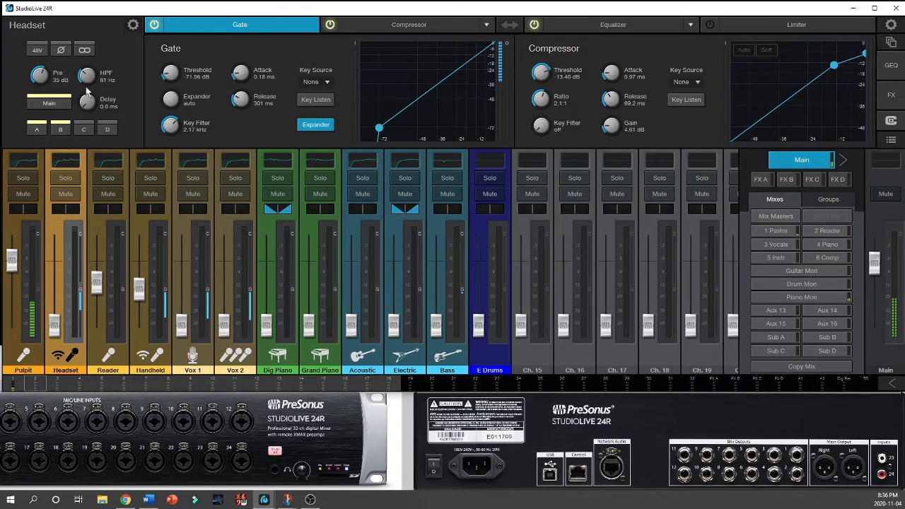
click(23, 357)
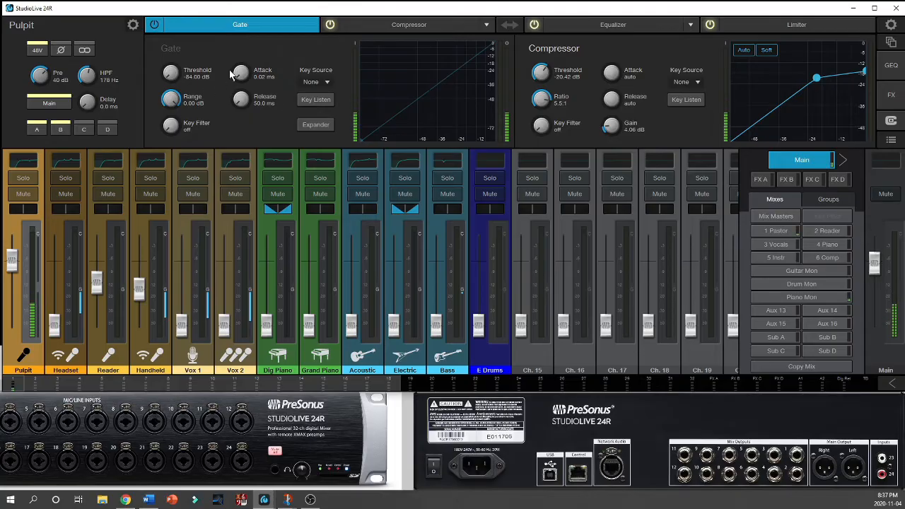
click(415, 27)
click(594, 27)
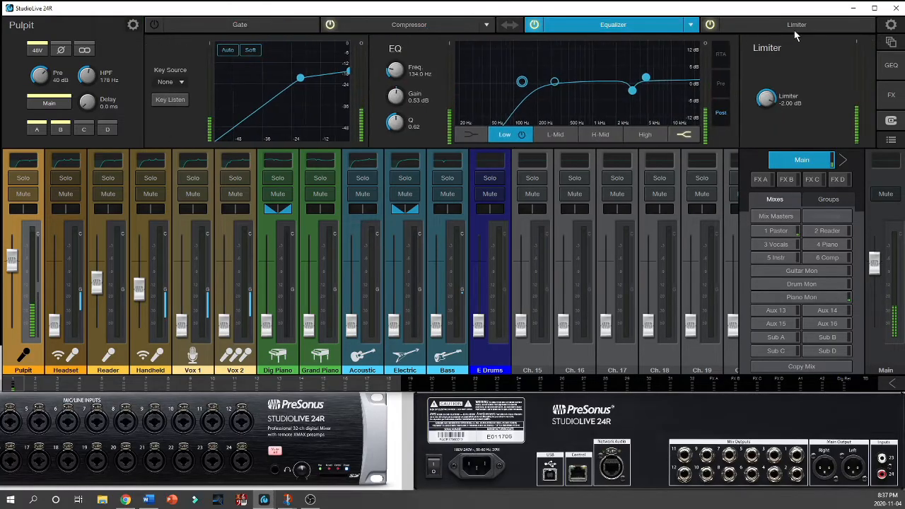
click(797, 30)
click(259, 28)
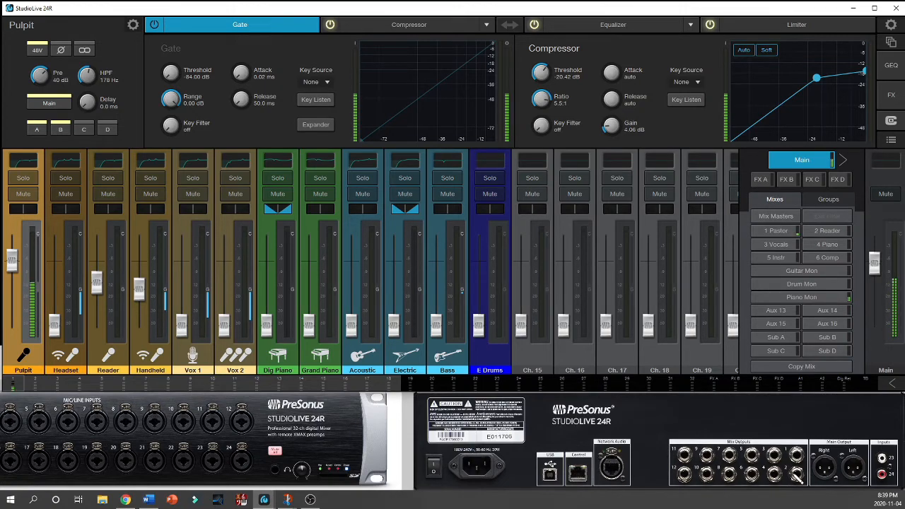
Step: Look through the fader levels of each aux mix from 1 Pastor to Piano Mon, and return to the Main mix
click(783, 232)
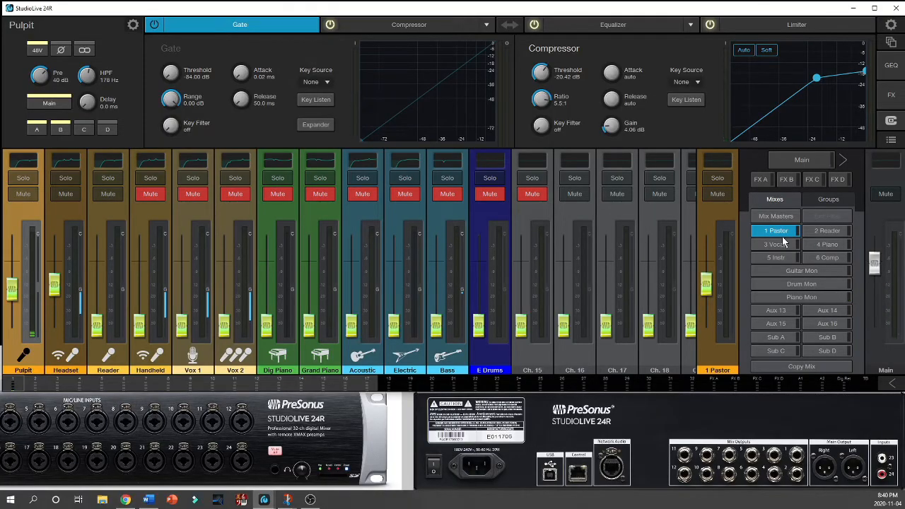
click(832, 235)
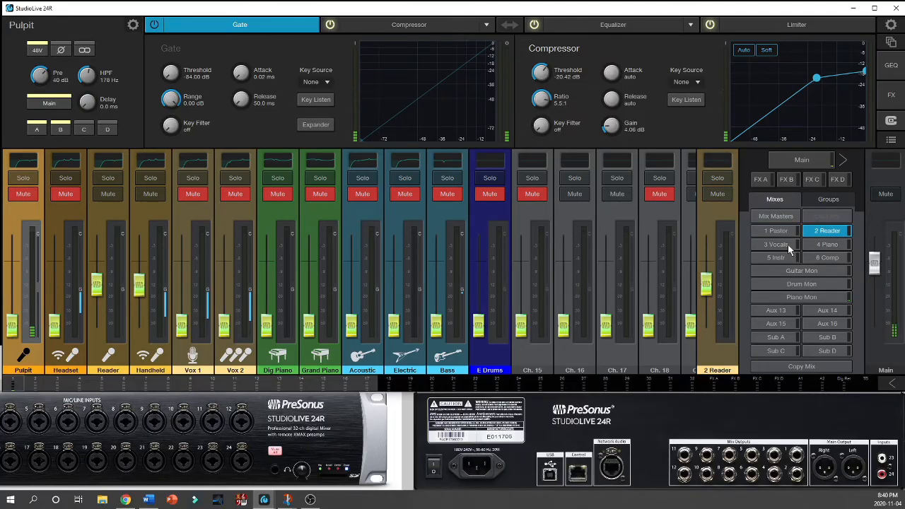
click(787, 244)
click(821, 246)
click(776, 258)
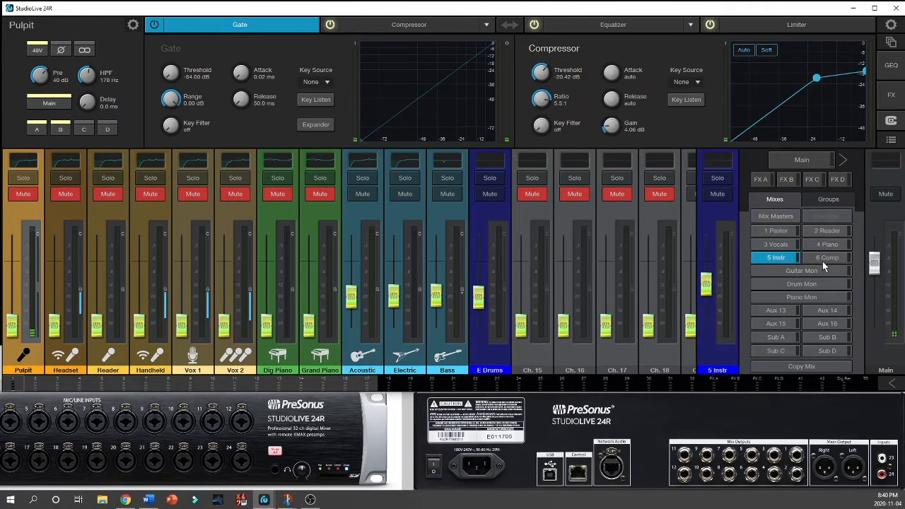
click(822, 259)
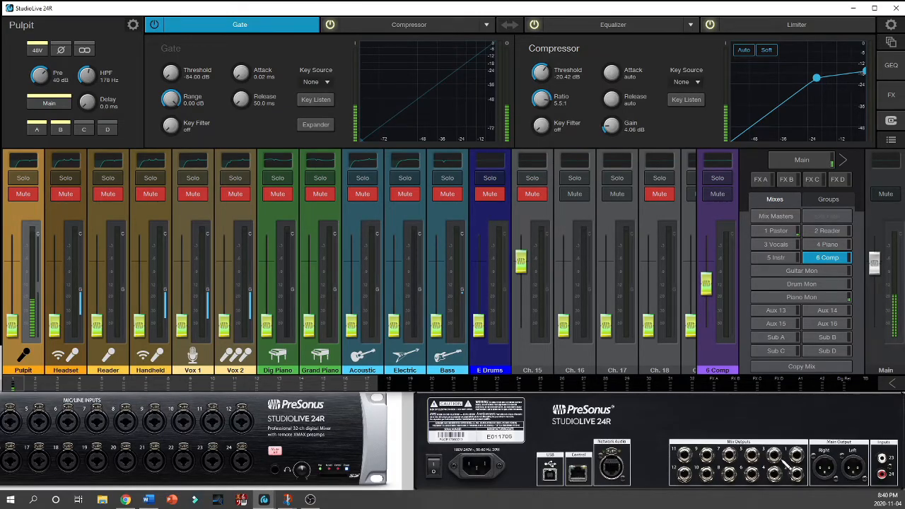
click(811, 270)
click(815, 283)
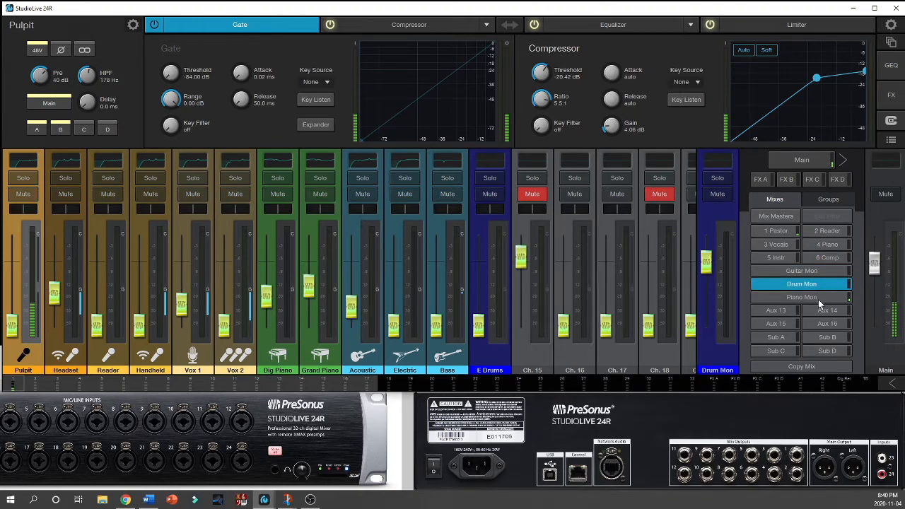
click(818, 297)
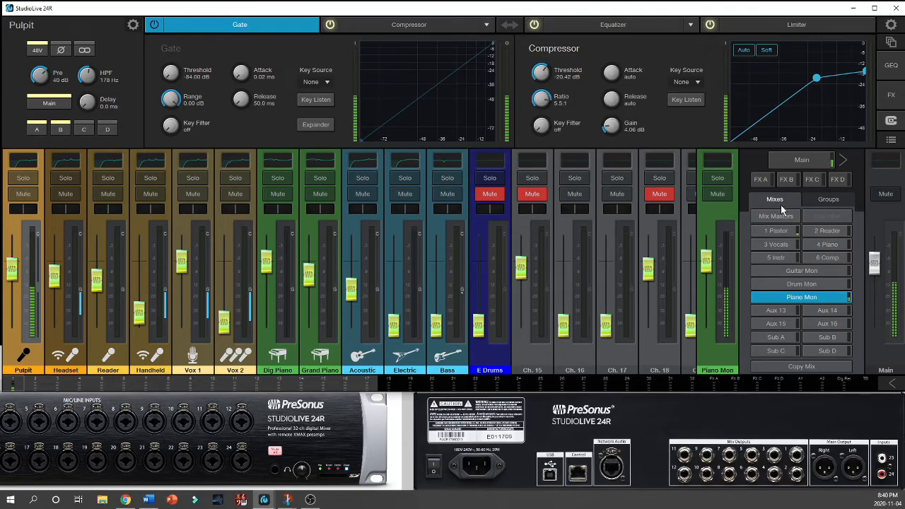
click(801, 160)
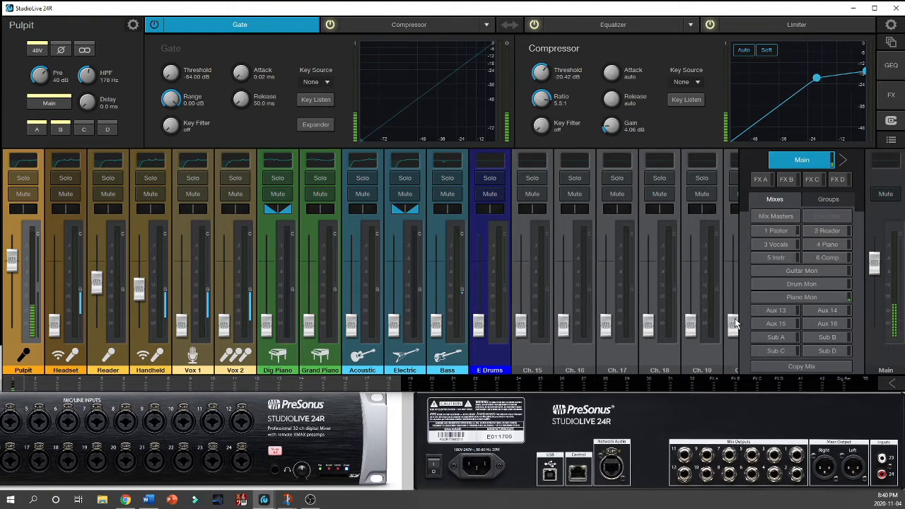
Step: In the 1 Pastor mix, raise the send levels of the Headset, Reader and Pulpit channels
click(779, 229)
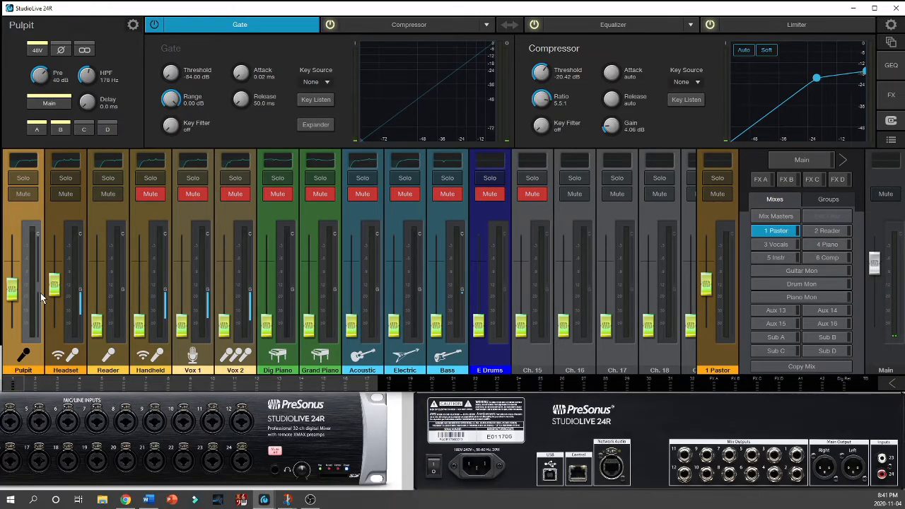
click(17, 295)
drag(16, 290, 56, 276)
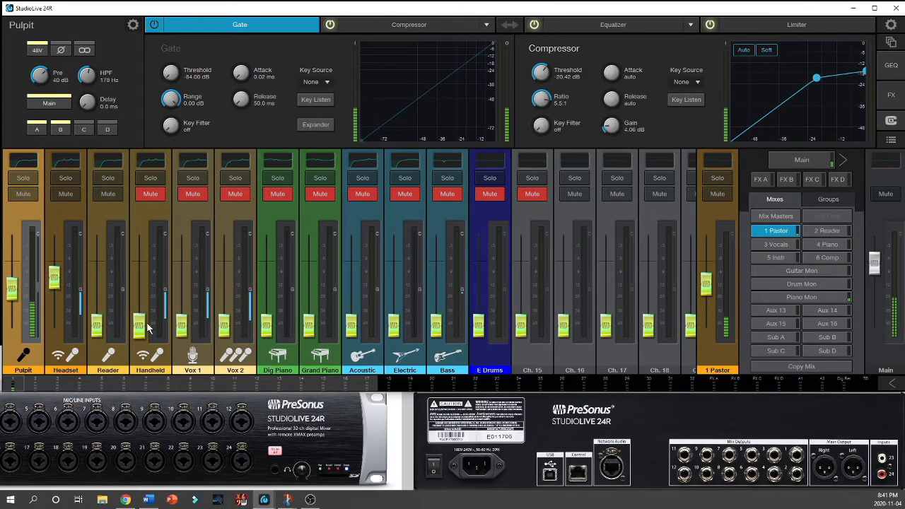
drag(96, 326, 97, 286)
drag(12, 288, 12, 266)
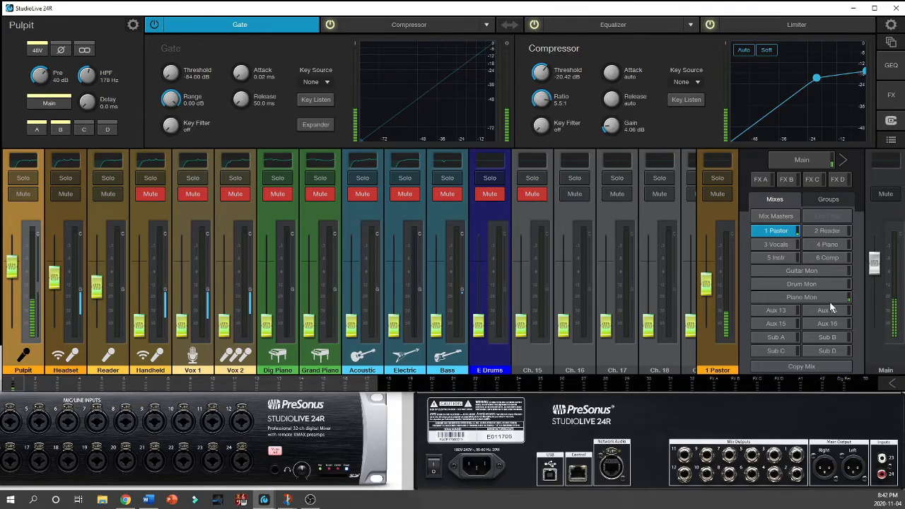
Step: In the Guitar Mon mix, raise the E Drums level and lower Ch. 15 to -84.00 dB
click(804, 271)
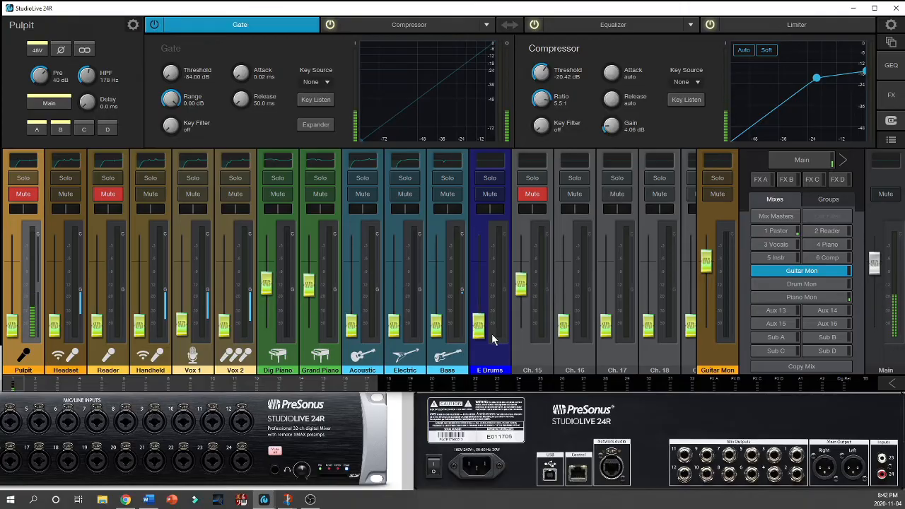
drag(479, 325, 539, 379)
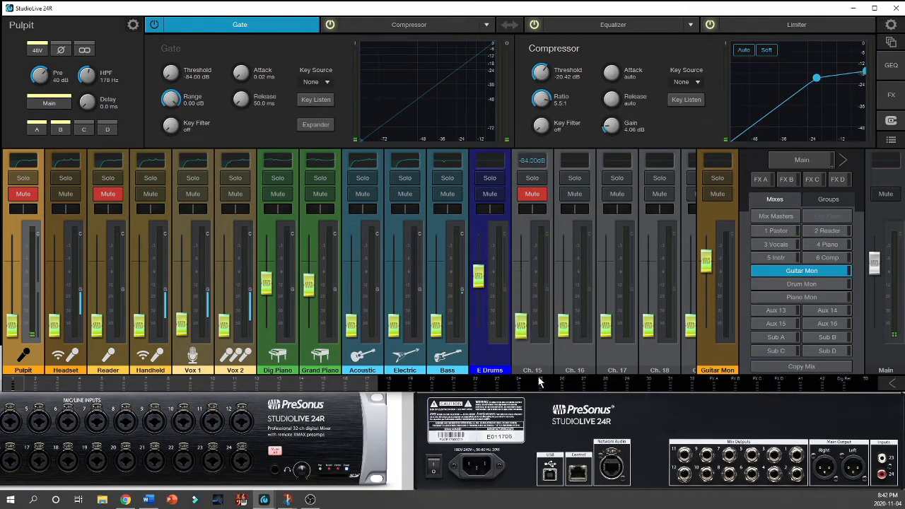
Step: Mute Ch. 16, Ch. 17 and Ch. 18 in the Guitar Mon mix
click(574, 193)
click(617, 195)
click(659, 194)
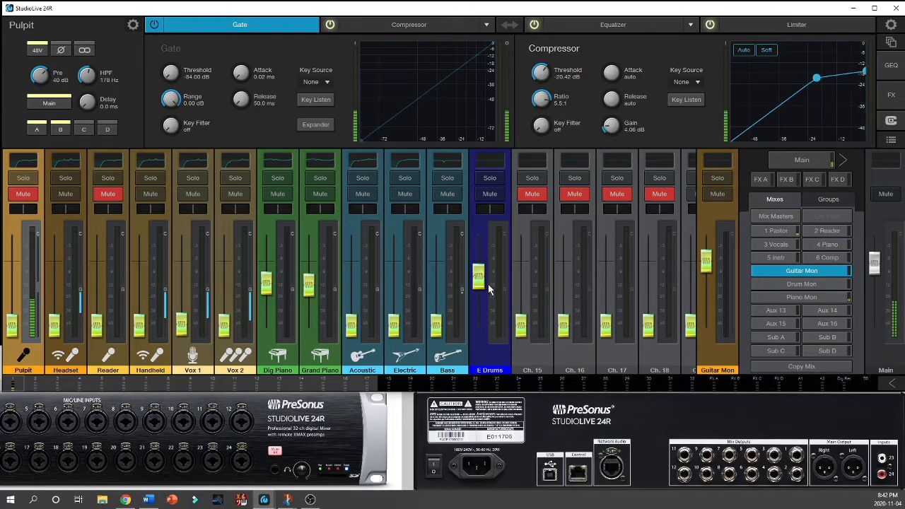
Step: Lower E Drums slightly and raise Vox 1 and Vox 2 to about the piano channels' level in the Guitar Mon mix
drag(479, 286, 480, 293)
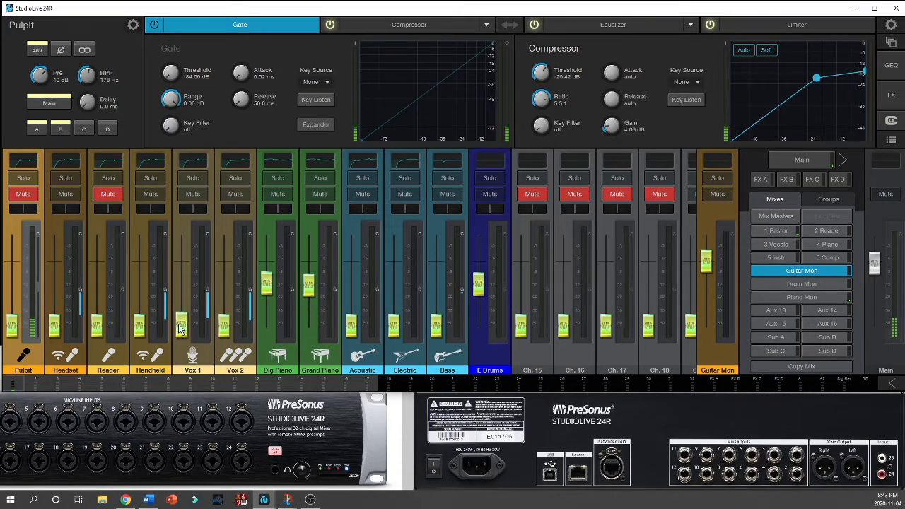
drag(180, 328, 189, 282)
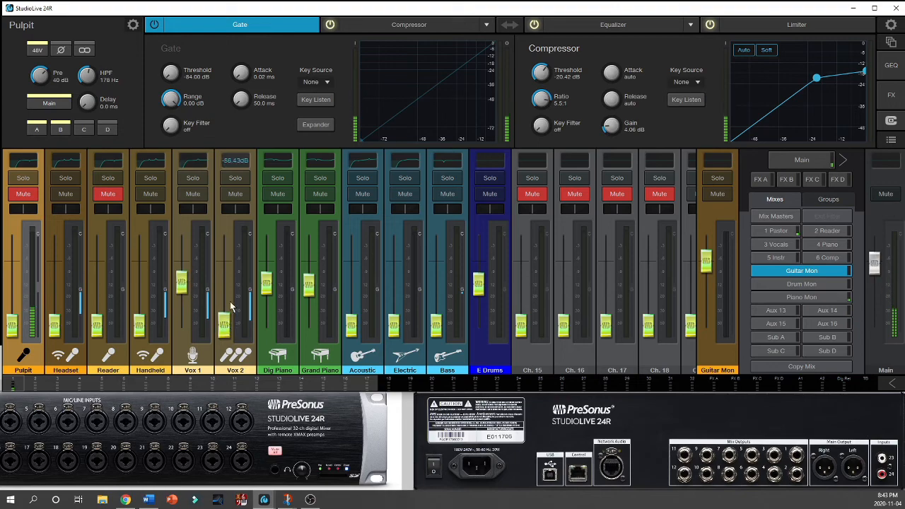
drag(225, 324, 225, 283)
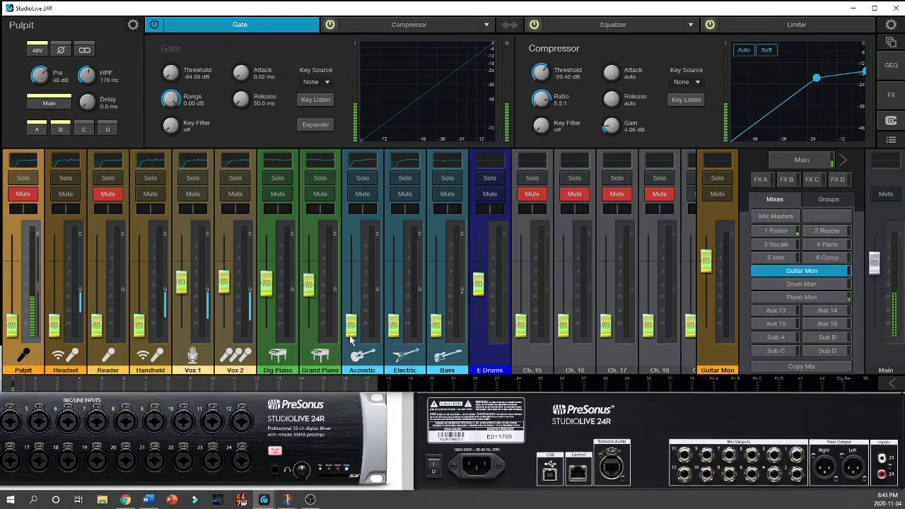
Step: Try a higher Electric level in the Guitar Mon mix and return it to the minimum
drag(394, 326, 399, 290)
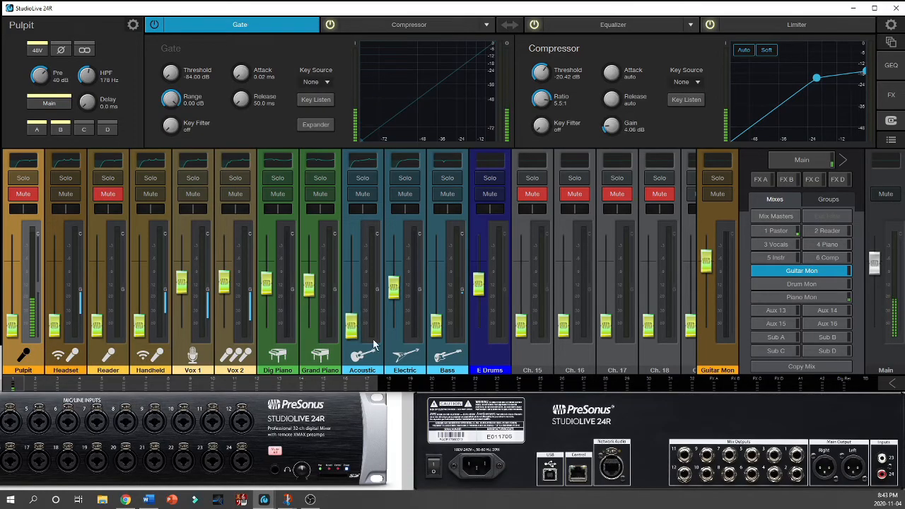
mouse_move(435, 326)
mouse_down()
mouse_move(436, 288)
mouse_move(436, 325)
mouse_up()
drag(393, 285, 352, 327)
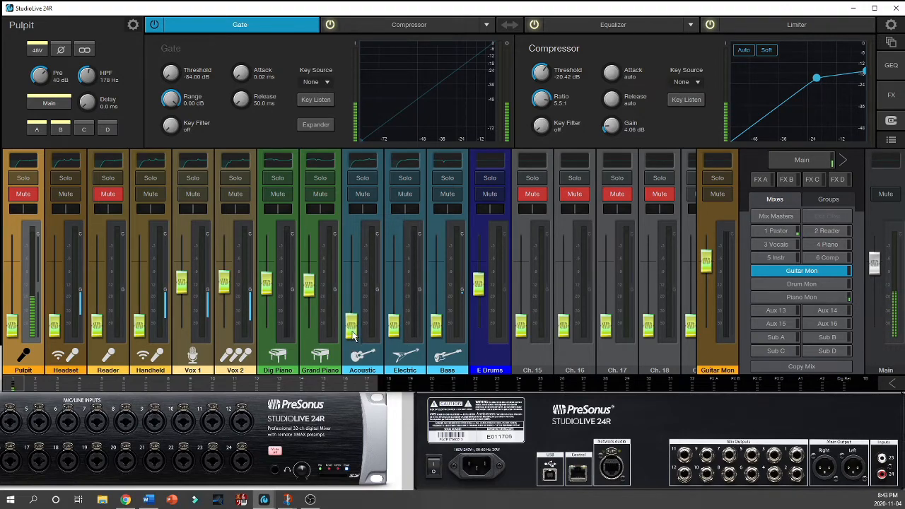
Step: In the Drum Mon mix, raise E Drums to about the mix master's fader level and lower Ch. 15 to the minimum
click(788, 284)
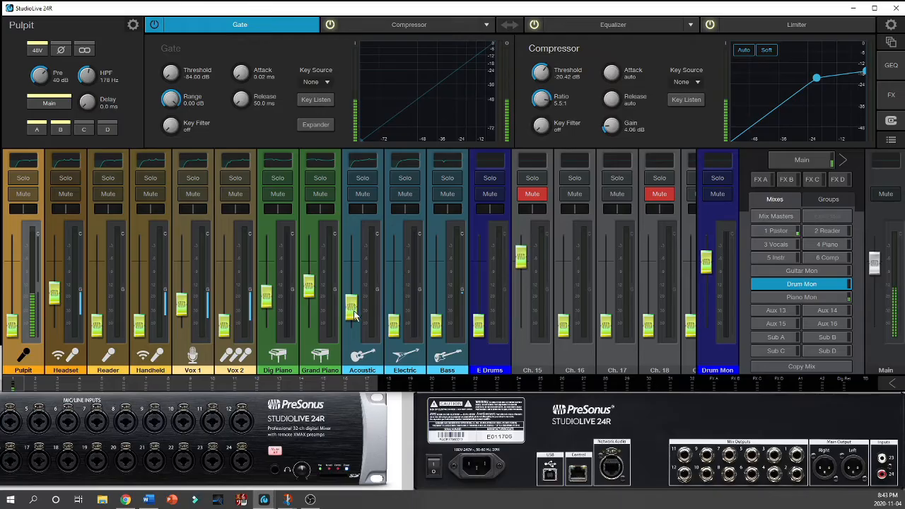
drag(481, 325, 520, 327)
drag(480, 274, 478, 266)
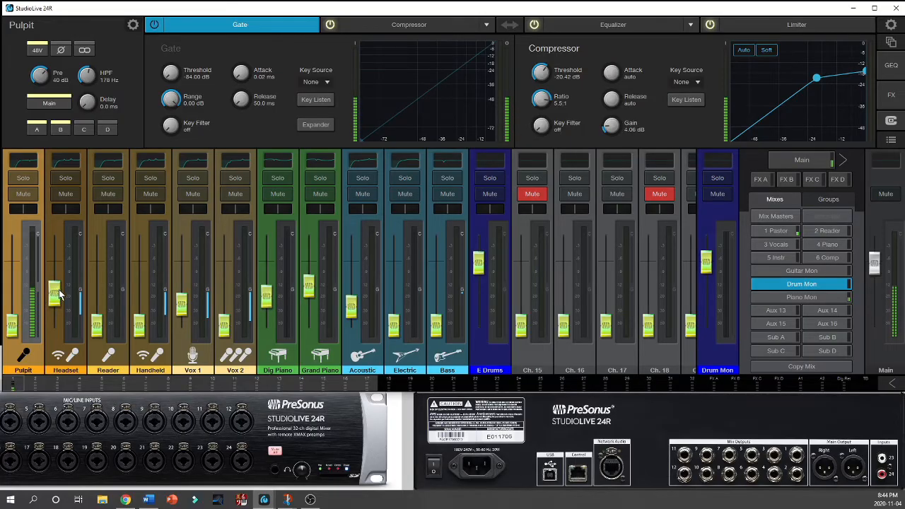
Step: Raise Headset slightly in the Drum Mon mix; in the Piano Mon mix, raise E Drums to about the master's level and minimize Ch. 15
drag(55, 292, 57, 274)
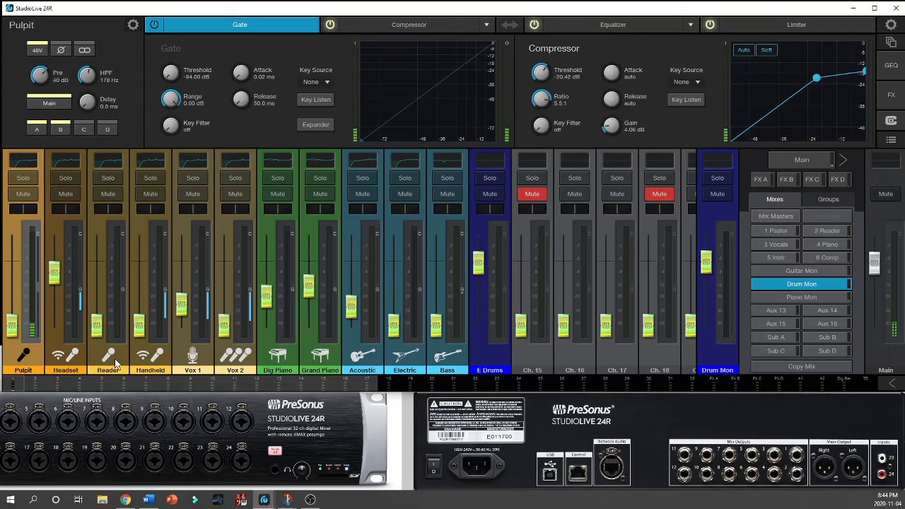
click(784, 297)
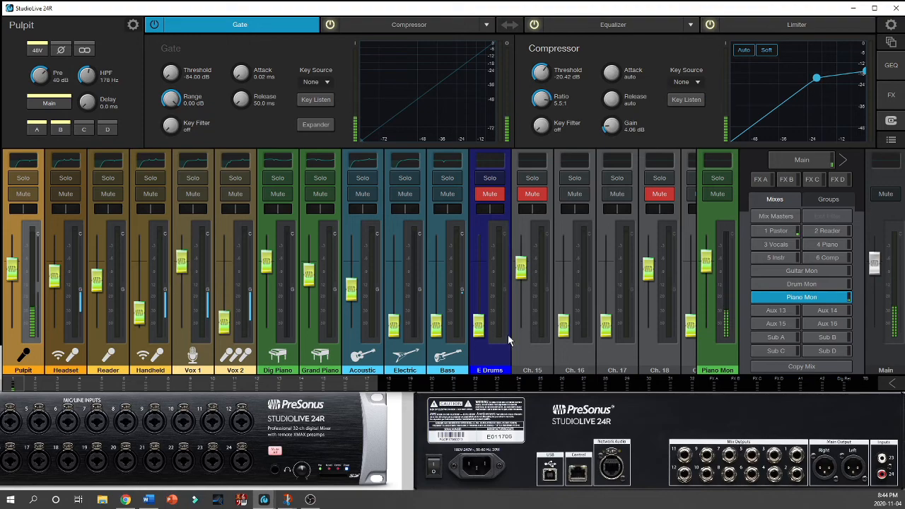
drag(521, 268, 484, 271)
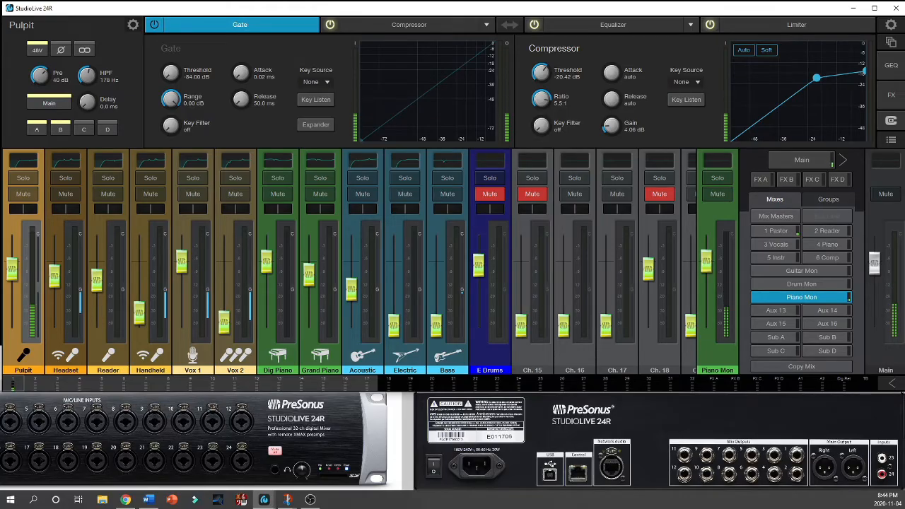
Step: Switch to Chrome, examine PreSonus's Control Software product page, and return to the StudioLive 24R mixer
click(126, 499)
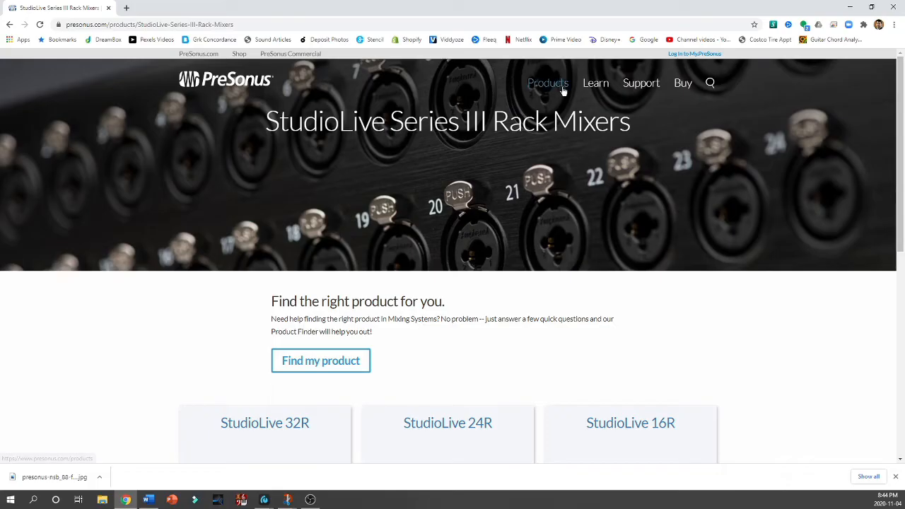
mouse_move(563, 91)
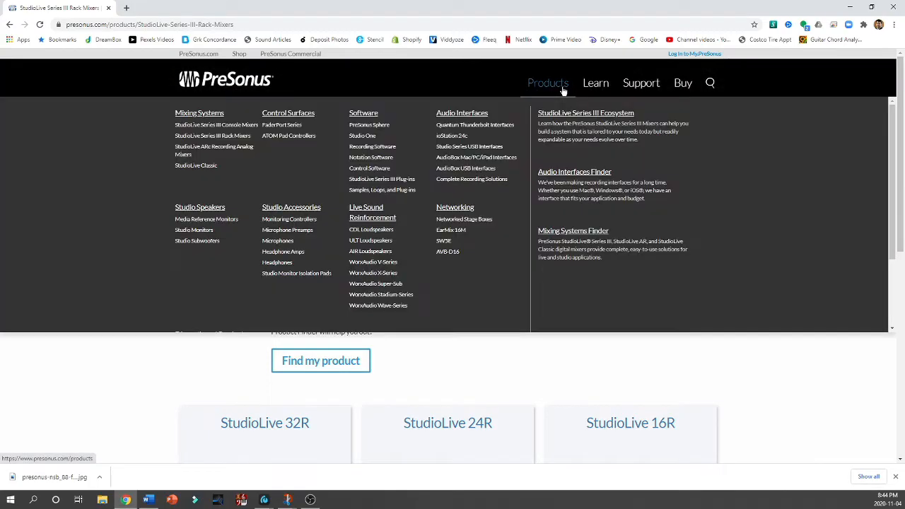
click(381, 168)
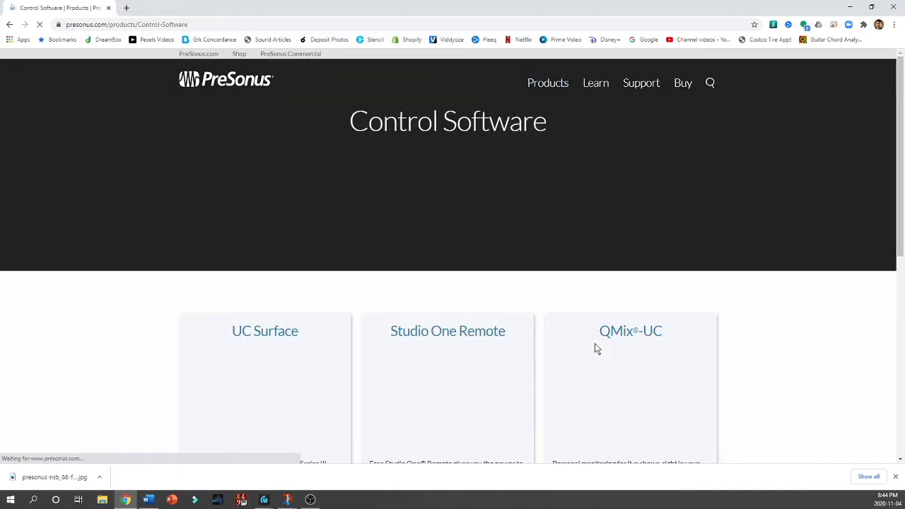
scroll(594, 343, down, 2)
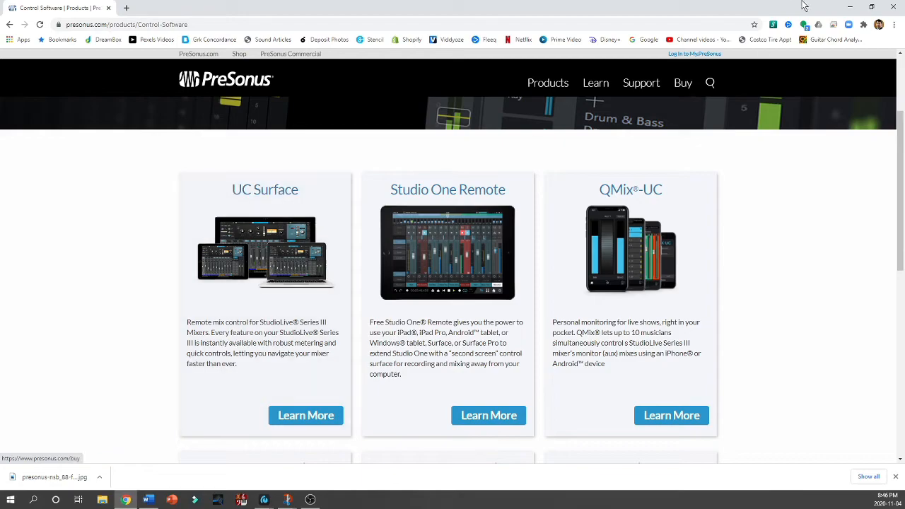
click(850, 8)
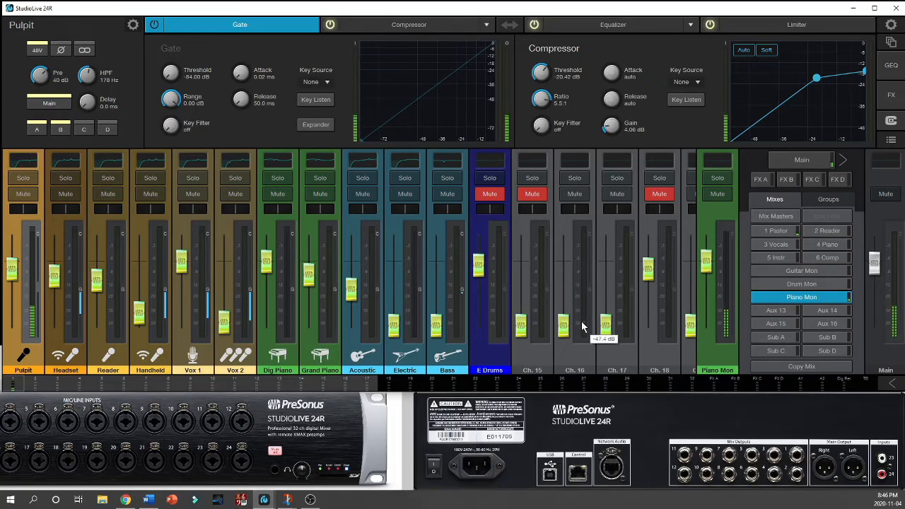
Step: Show the Main mix, switch to the FX A mix and raise the Pulpit send to just below unity
click(805, 158)
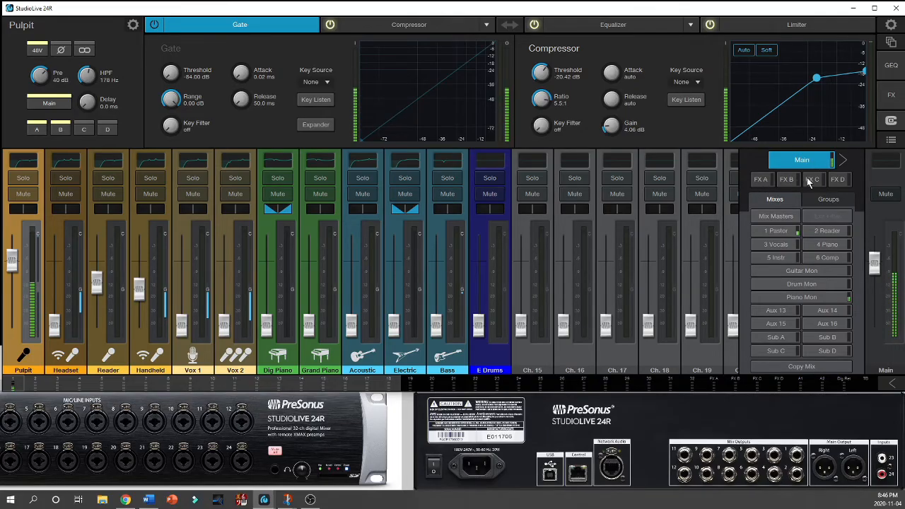
click(759, 179)
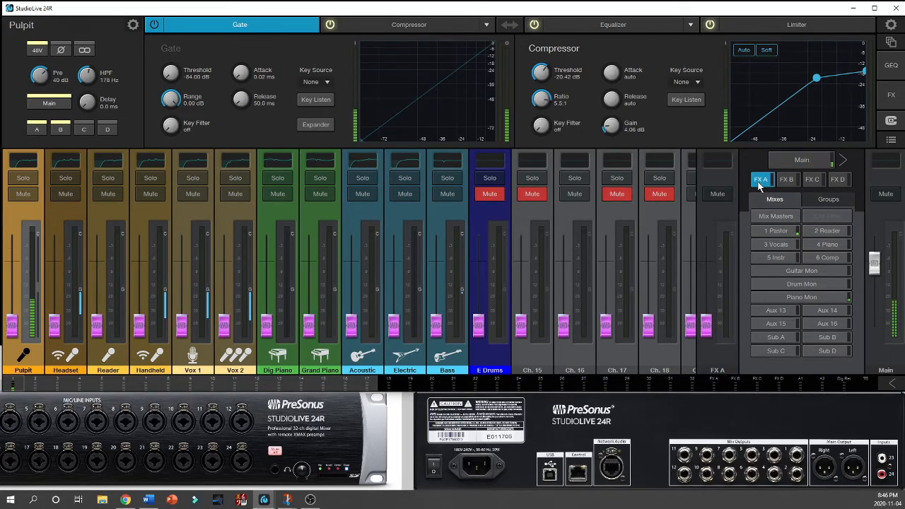
drag(18, 326, 20, 274)
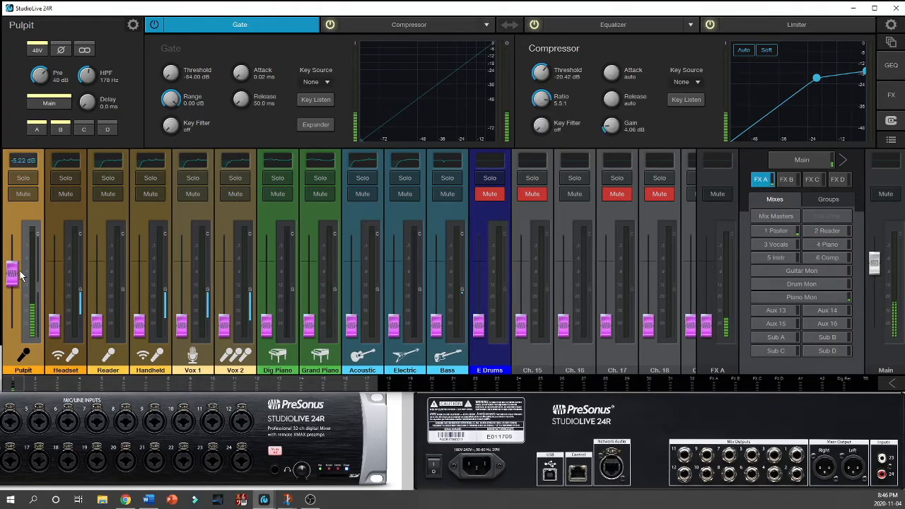
Step: Examine the effects loaded on FX A through FX D and the effect types available for FX A
click(892, 98)
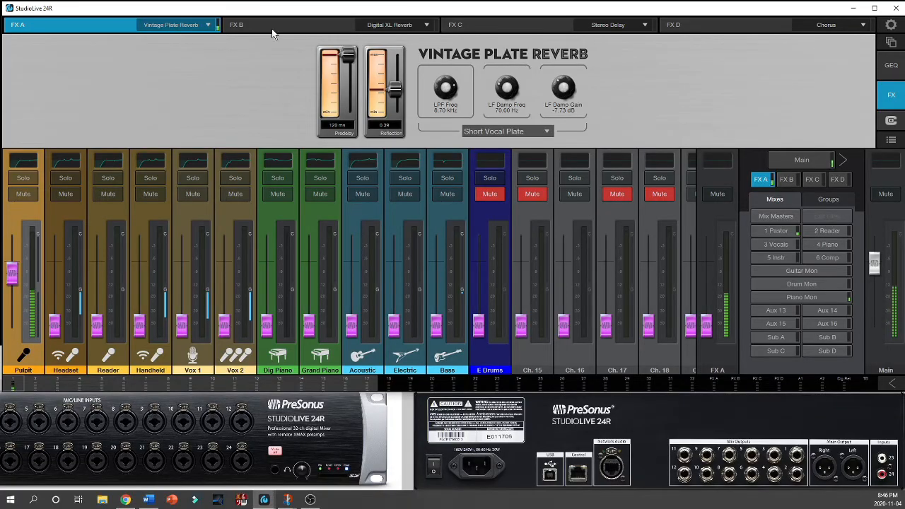
click(332, 26)
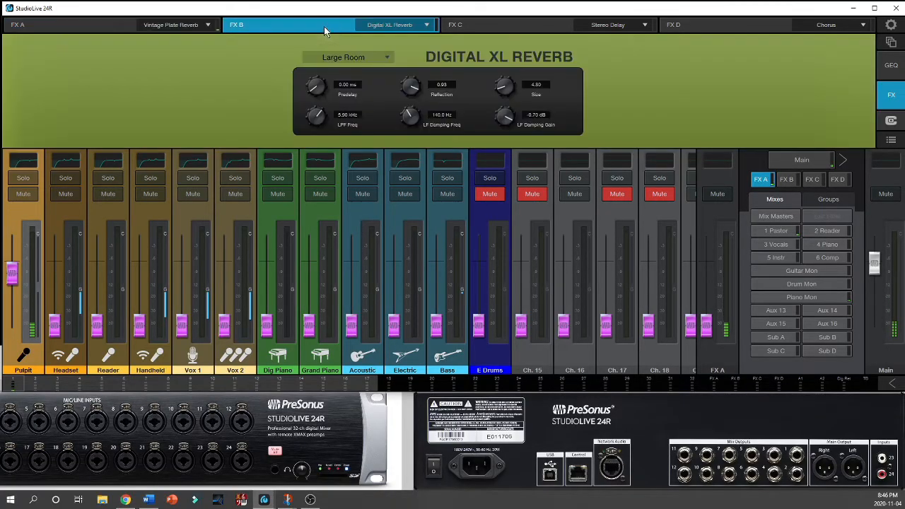
click(525, 28)
click(685, 30)
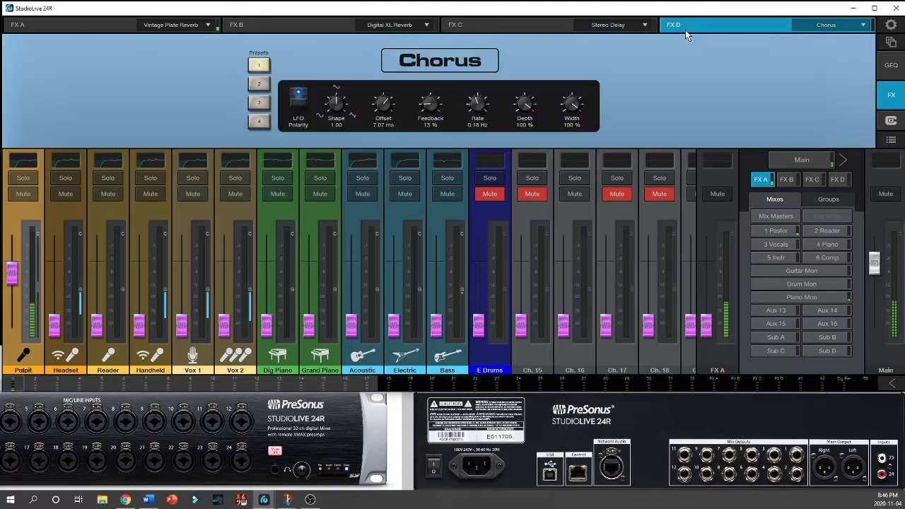
click(121, 28)
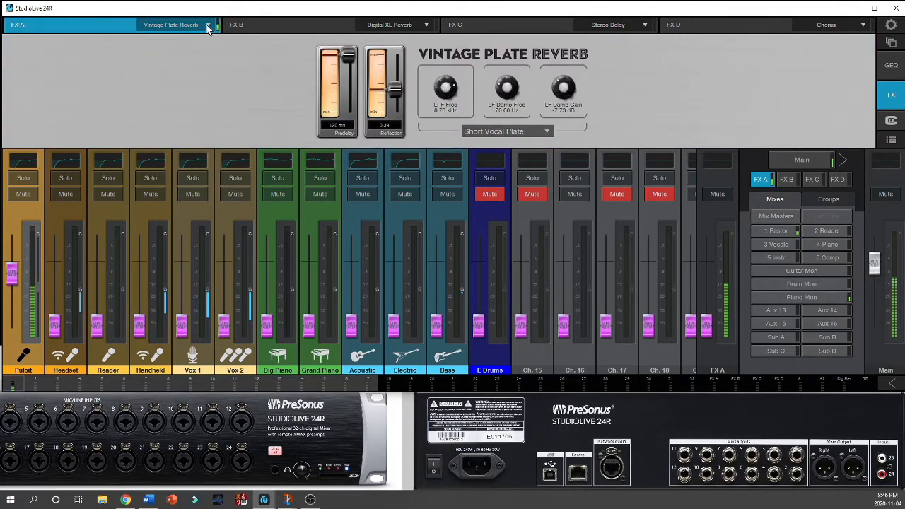
click(207, 25)
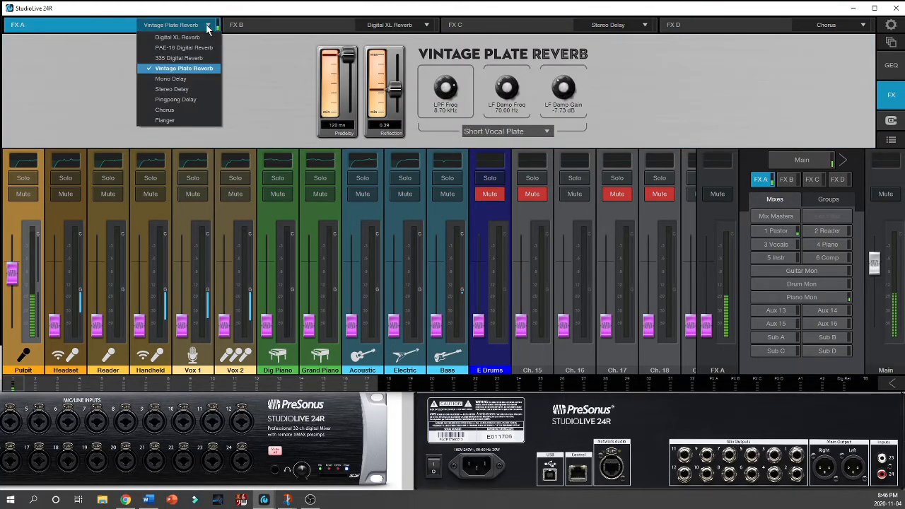
click(265, 57)
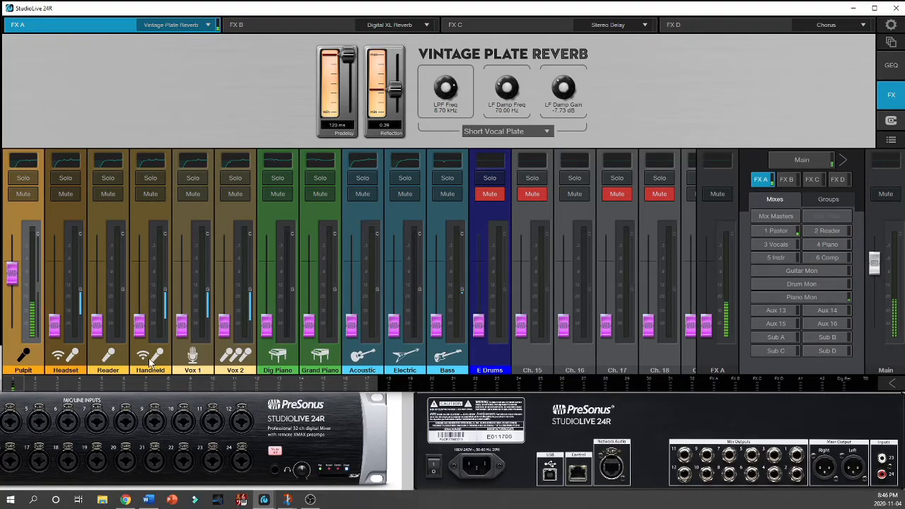
Step: Try a higher Pulpit send and FX A master level in the FX A mix, and return both to the minimum
mouse_move(14, 278)
mouse_down()
mouse_move(12, 332)
mouse_move(13, 275)
mouse_up()
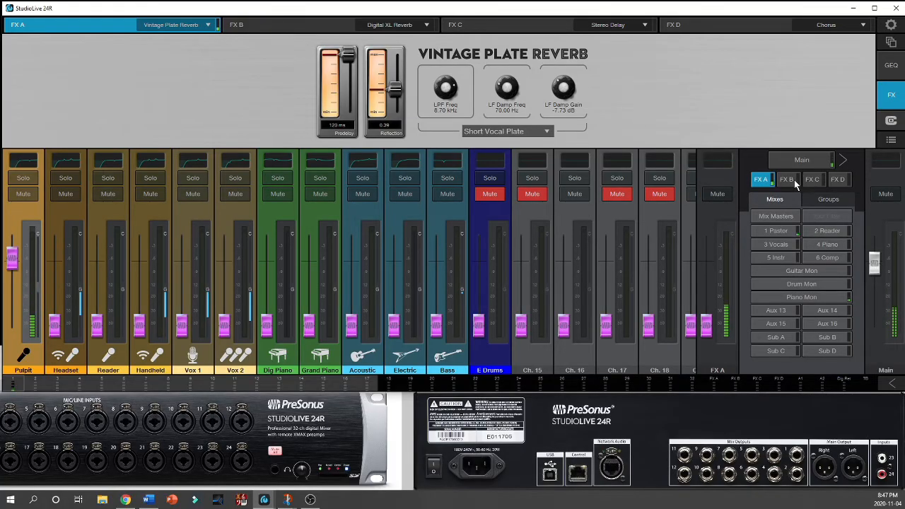
drag(709, 334, 704, 275)
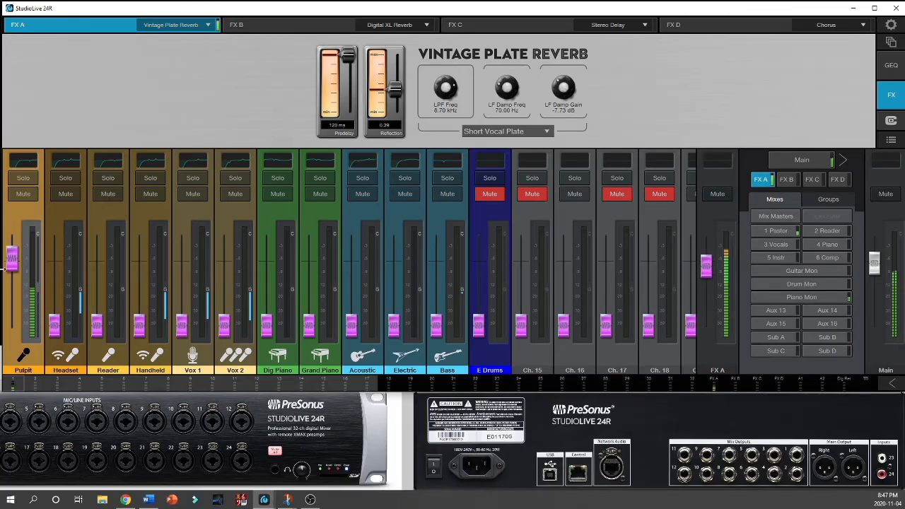
drag(6, 266, 10, 325)
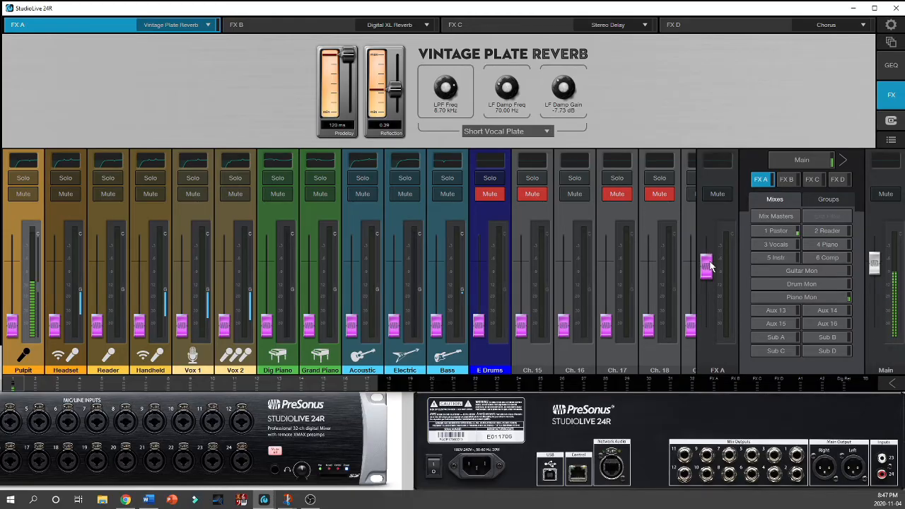
drag(709, 266, 714, 372)
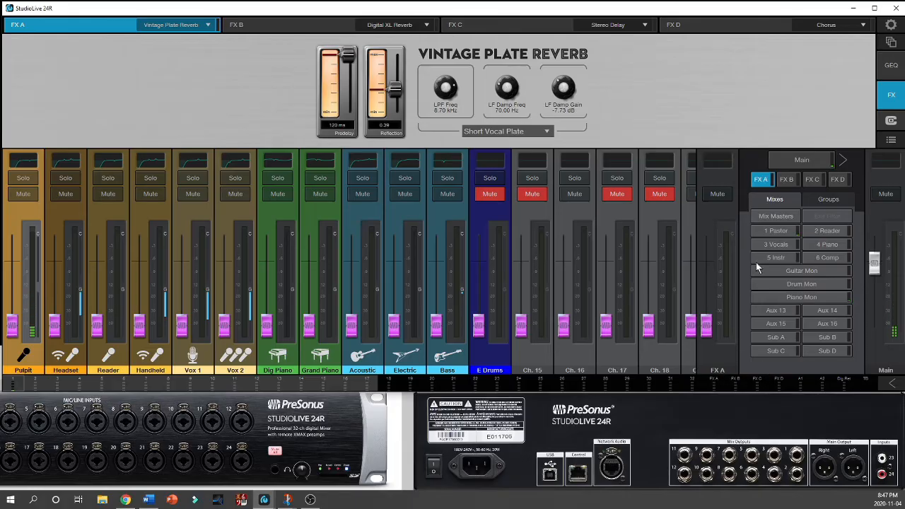
Step: View the Digital XL Reverb settings on FX B and return to the Pulpit channel's processing view
click(348, 28)
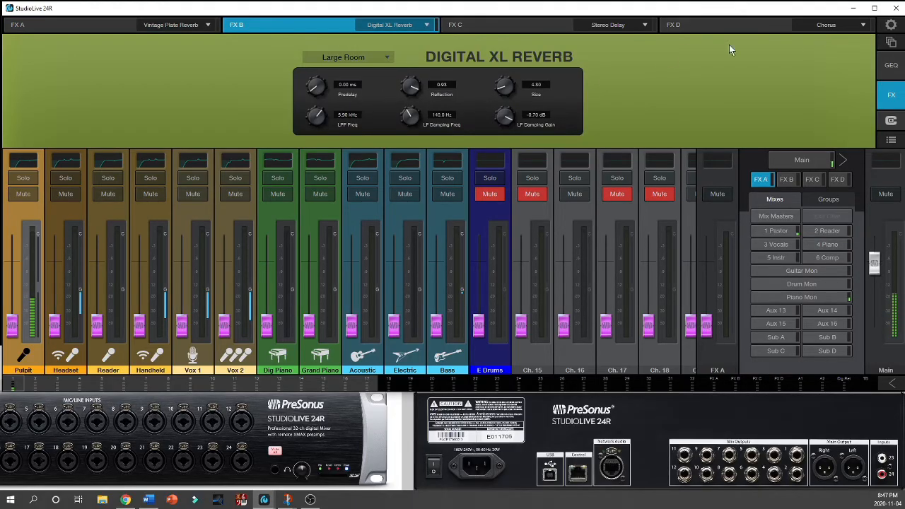
click(892, 97)
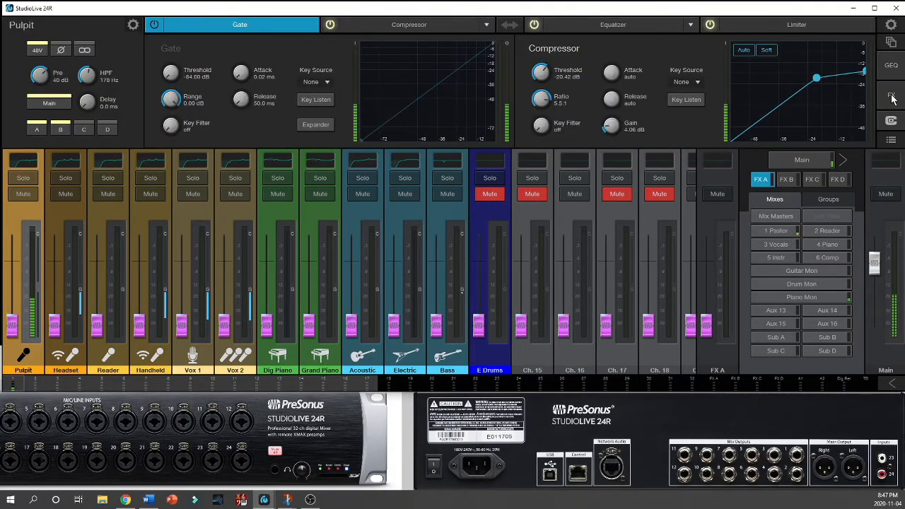
click(892, 97)
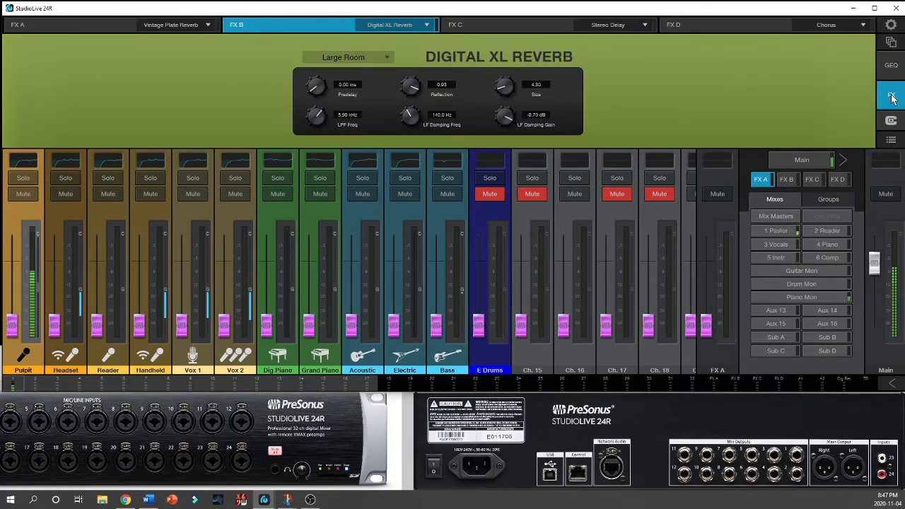
click(892, 98)
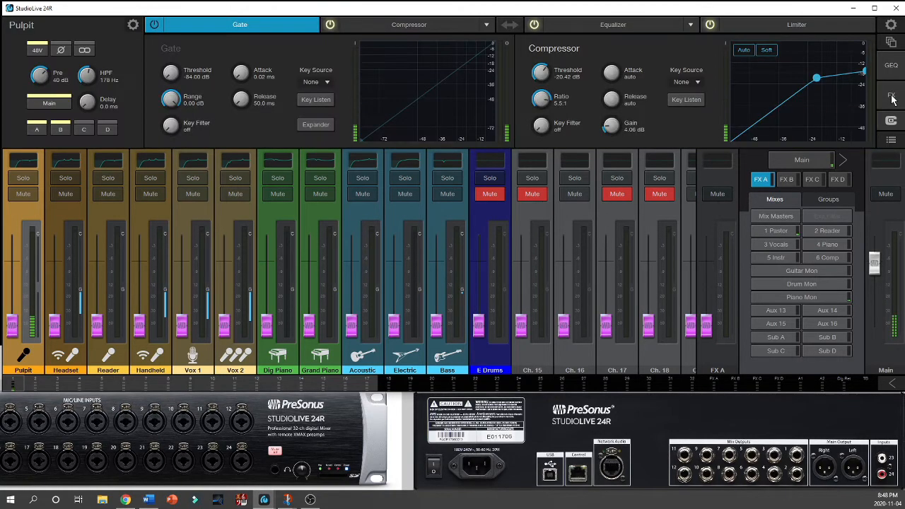
Step: Review which buses have a graphic EQ assigned and display the Main mix's graphic EQ
click(892, 67)
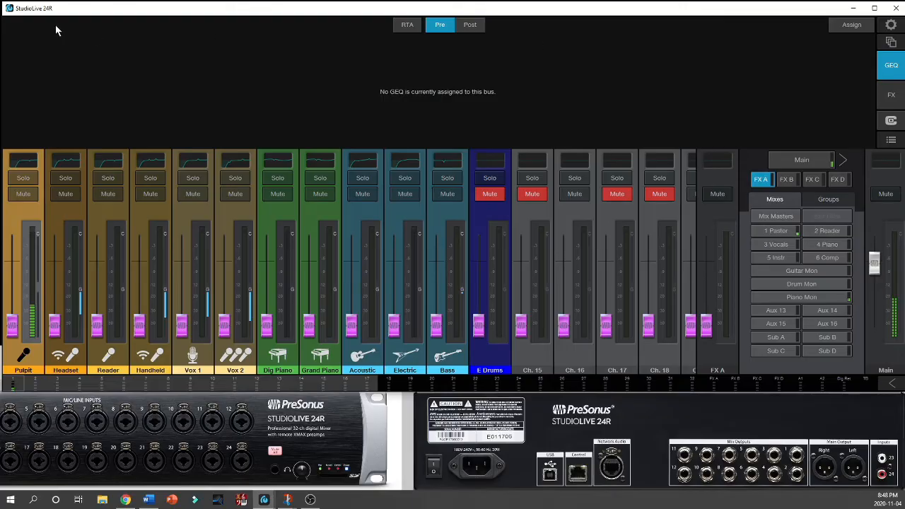
click(851, 24)
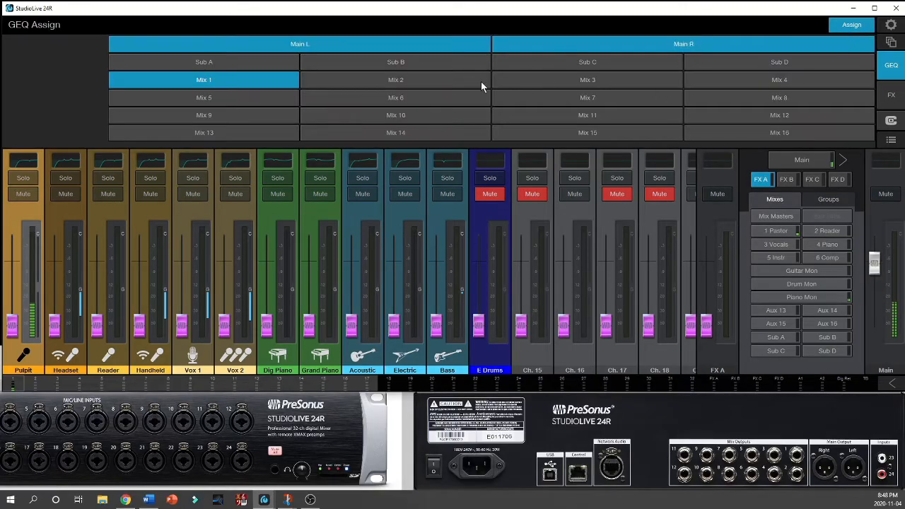
click(372, 48)
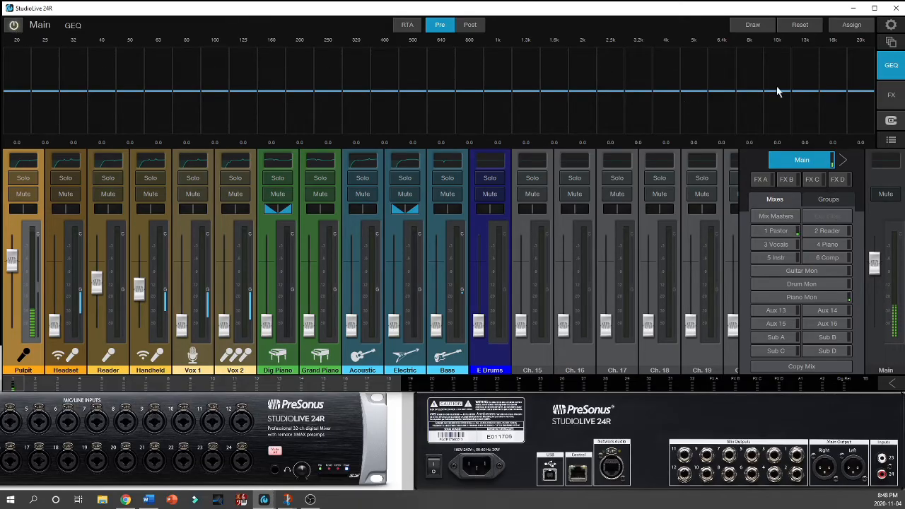
Step: Turn on the RTA for the Main graphic EQ, compare its Pre and Post readings, and leave it on Pre
click(410, 26)
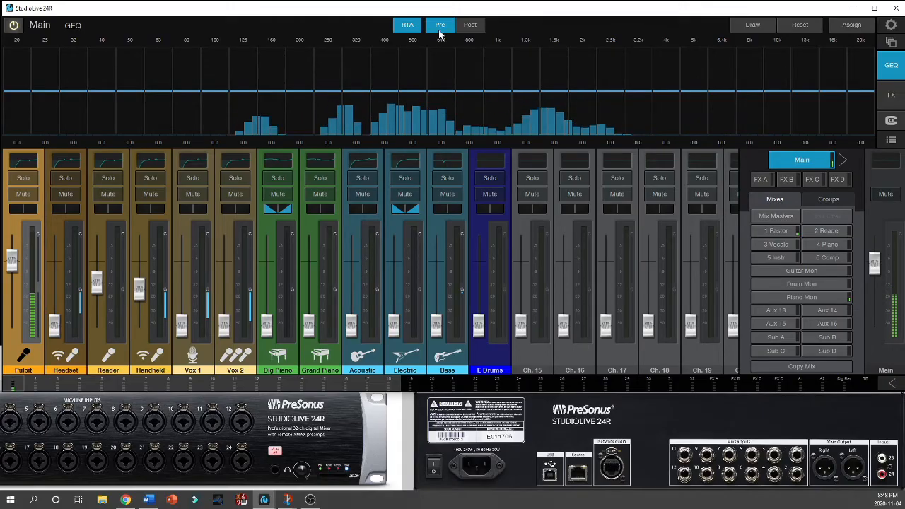
click(468, 27)
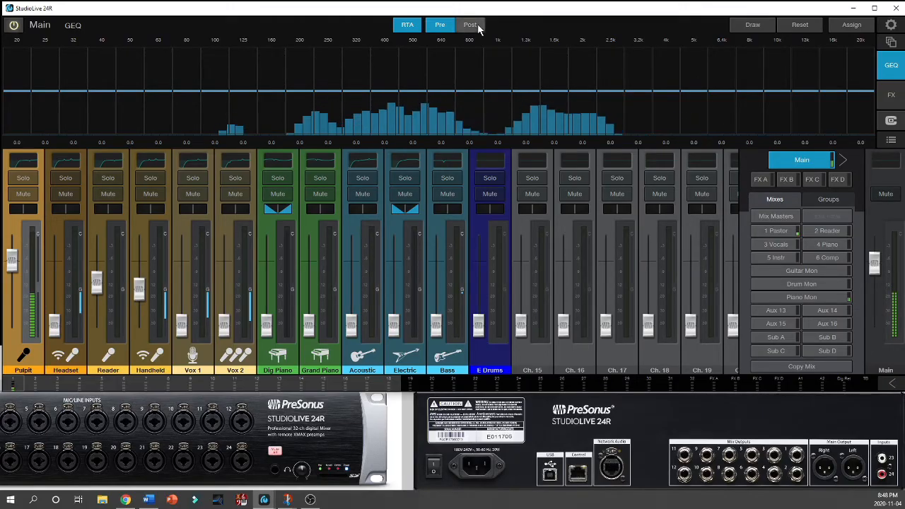
click(441, 28)
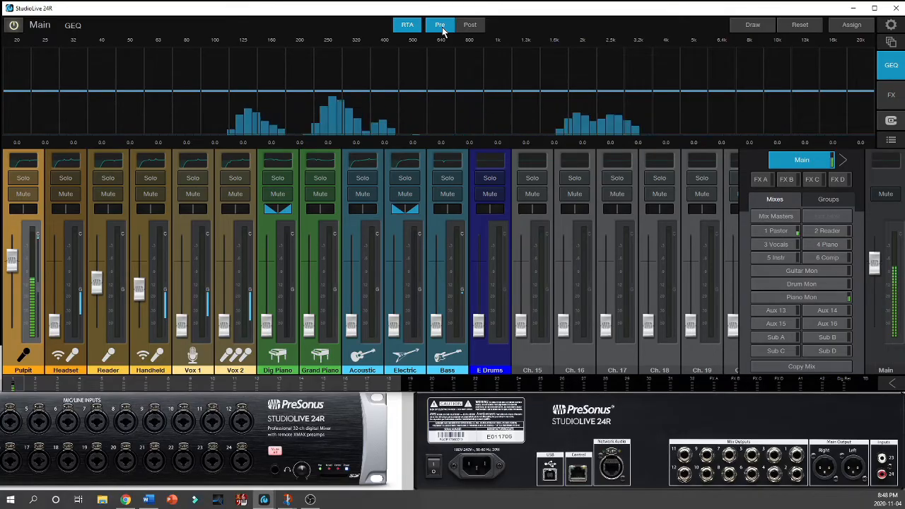
click(470, 25)
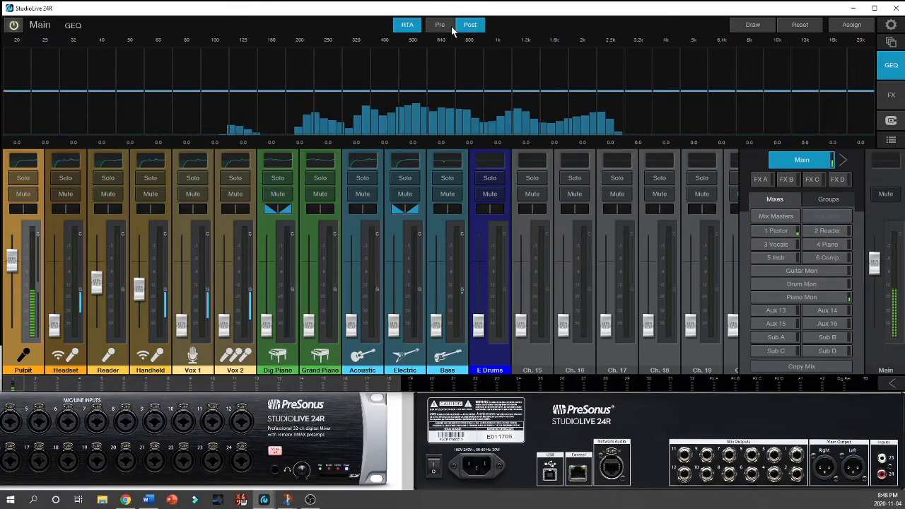
click(440, 26)
Step: Draw a test curve across the Main graphic EQ from 200 Hz to 5 kHz and reset all bands to flat
click(751, 25)
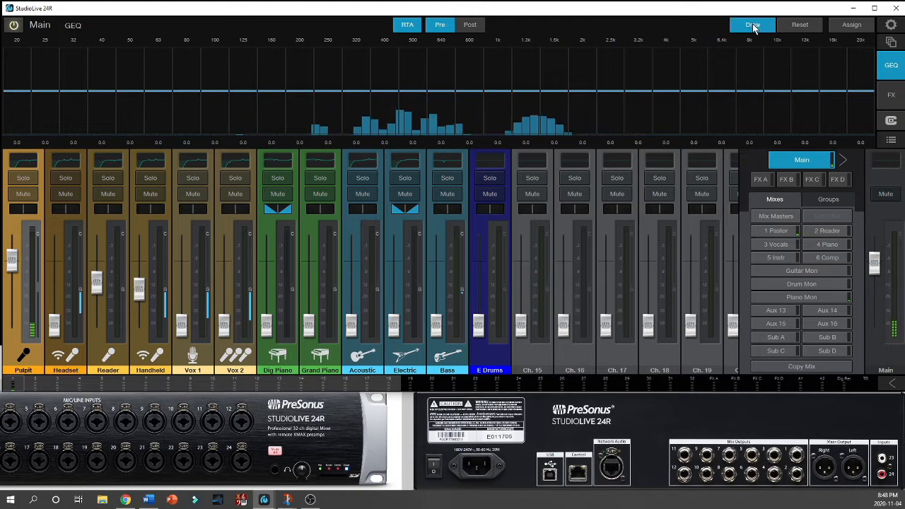
mouse_move(371, 124)
mouse_down()
mouse_move(309, 121)
mouse_move(446, 85)
mouse_move(576, 116)
mouse_move(691, 90)
mouse_move(683, 82)
mouse_up()
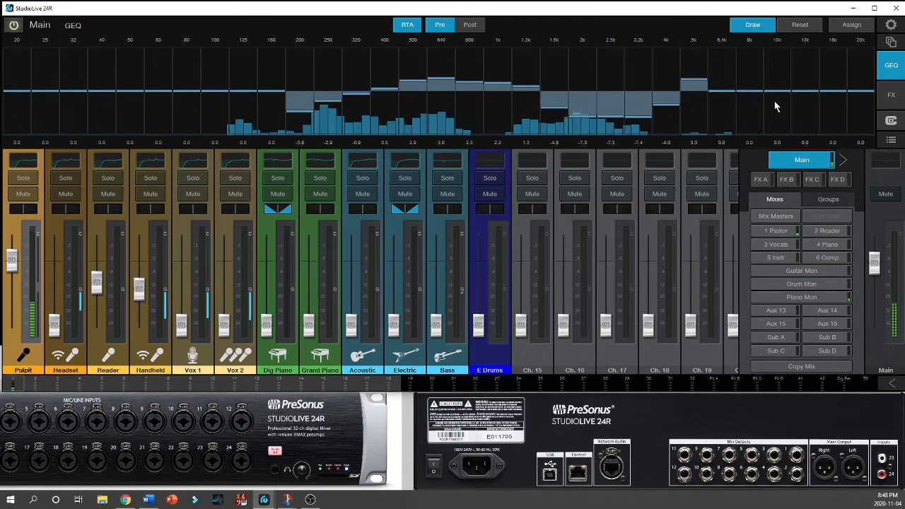
click(799, 24)
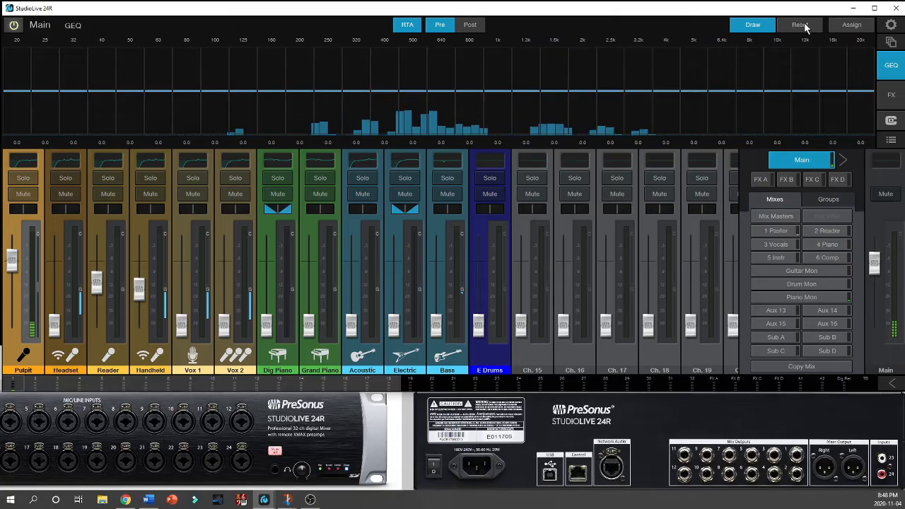
Step: Try adjusting single Main graphic EQ bands with Draw off and drawing a 100 Hz to 10 kHz curve with Draw on, and reset all bands
click(752, 25)
drag(497, 90, 451, 79)
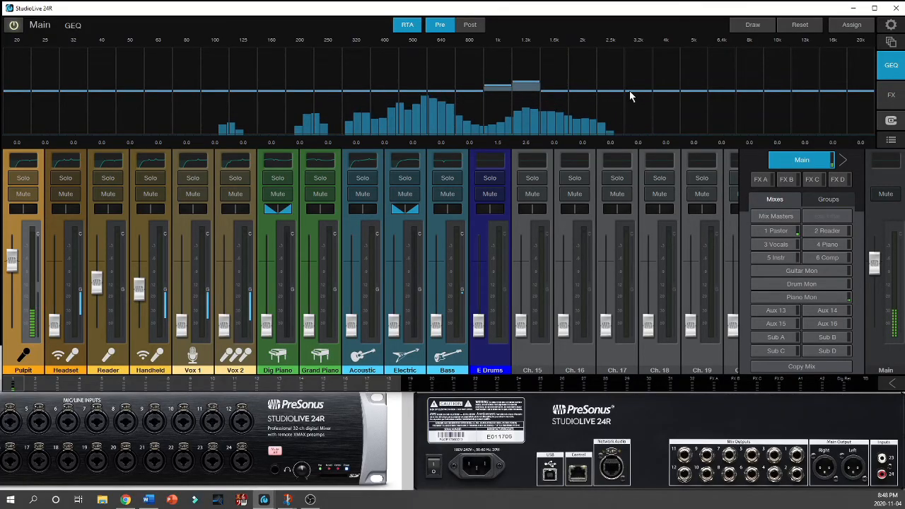
click(750, 25)
mouse_move(402, 100)
mouse_down()
mouse_move(385, 89)
mouse_move(575, 85)
mouse_move(757, 105)
mouse_move(777, 84)
mouse_move(576, 100)
mouse_move(216, 81)
mouse_move(546, 99)
mouse_up()
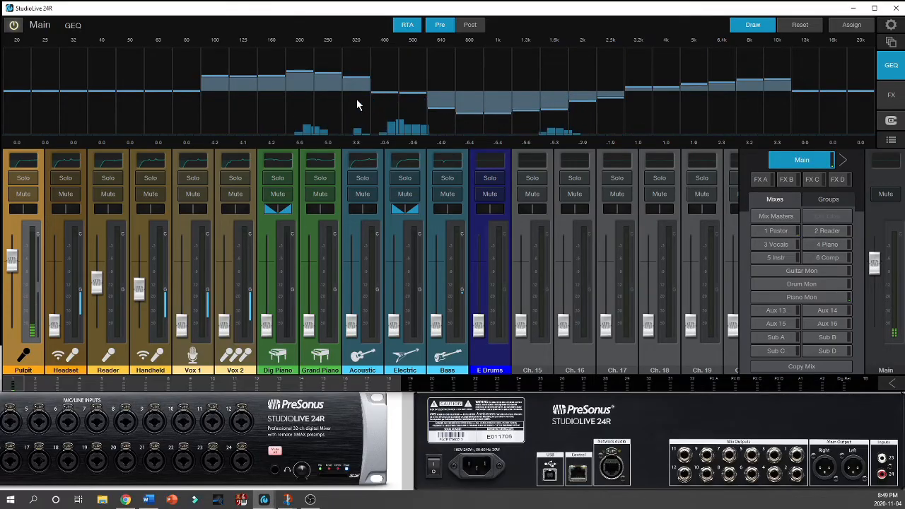
click(799, 25)
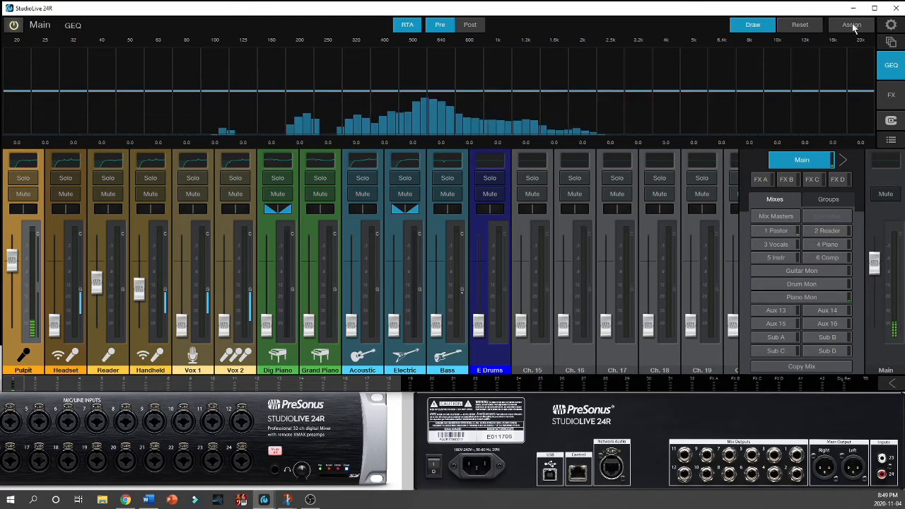
Step: Remove the graphic EQ assignment from Main L and Main R and view the Main mix's graphic EQ page
click(851, 25)
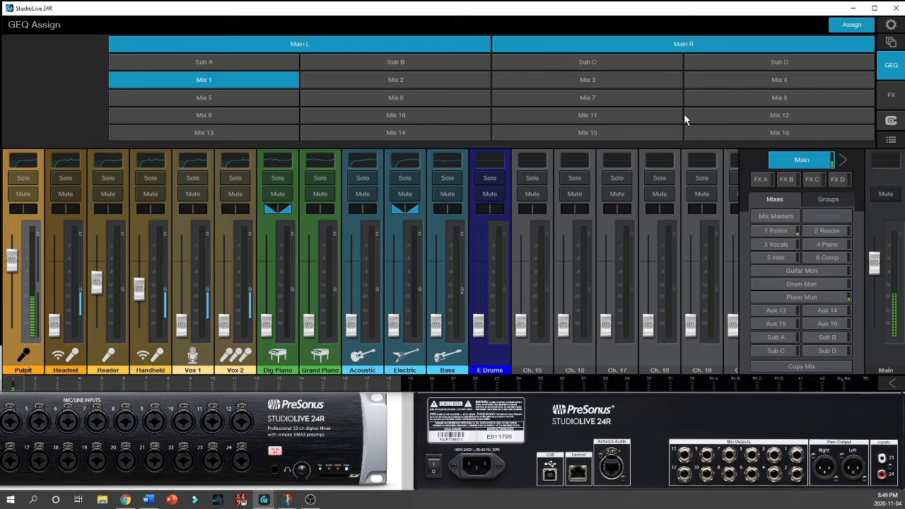
click(485, 48)
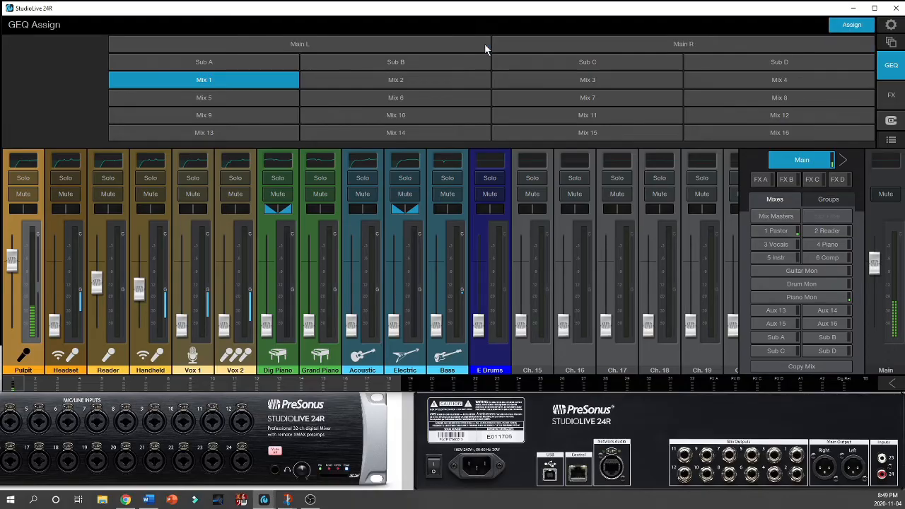
click(893, 65)
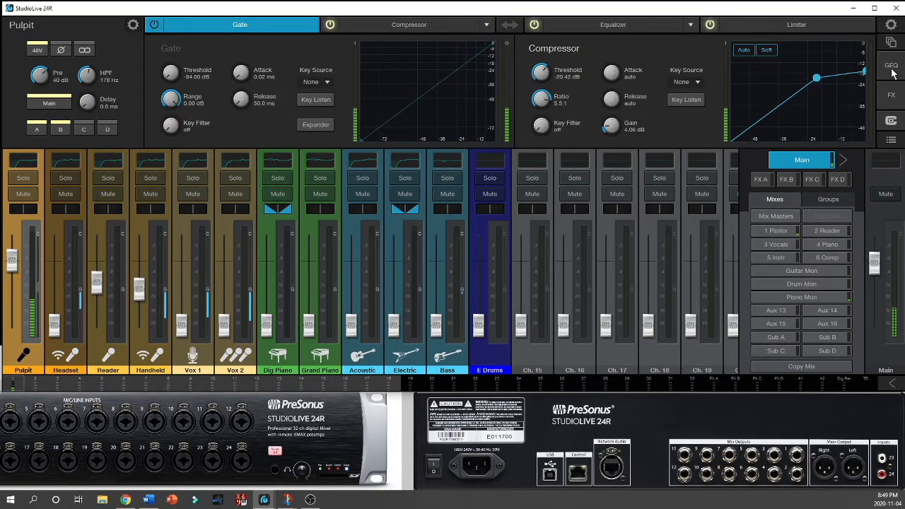
click(893, 71)
click(850, 26)
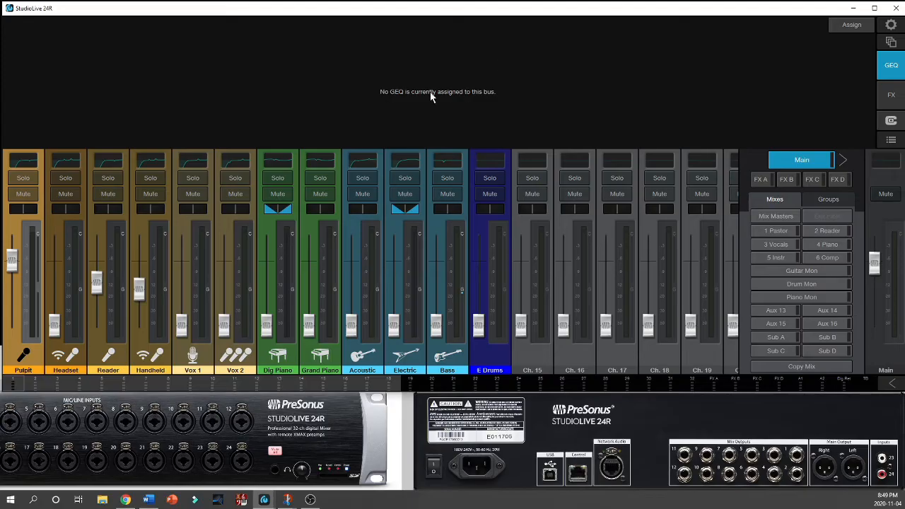
Step: Assign graphic EQs to Main L, Main R, Sub A, Sub B and Mix 2, and display the Main mix's graphic EQ
click(845, 26)
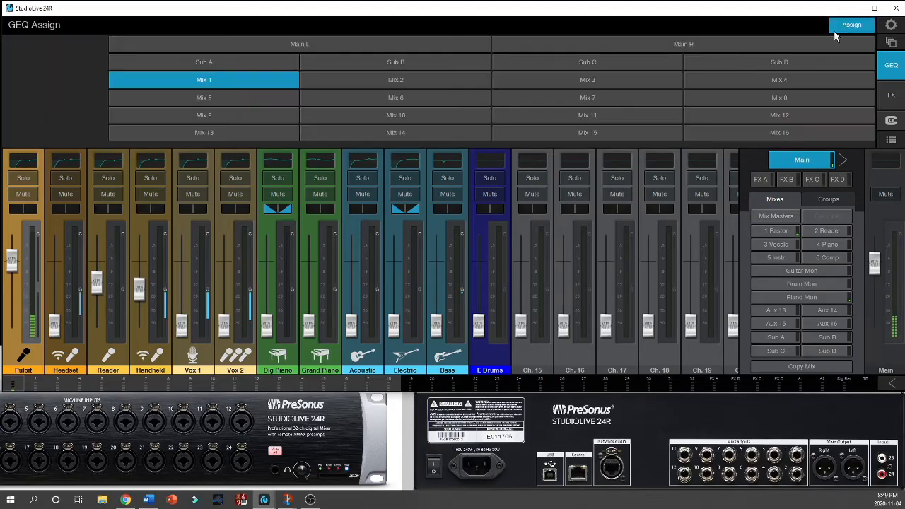
click(473, 51)
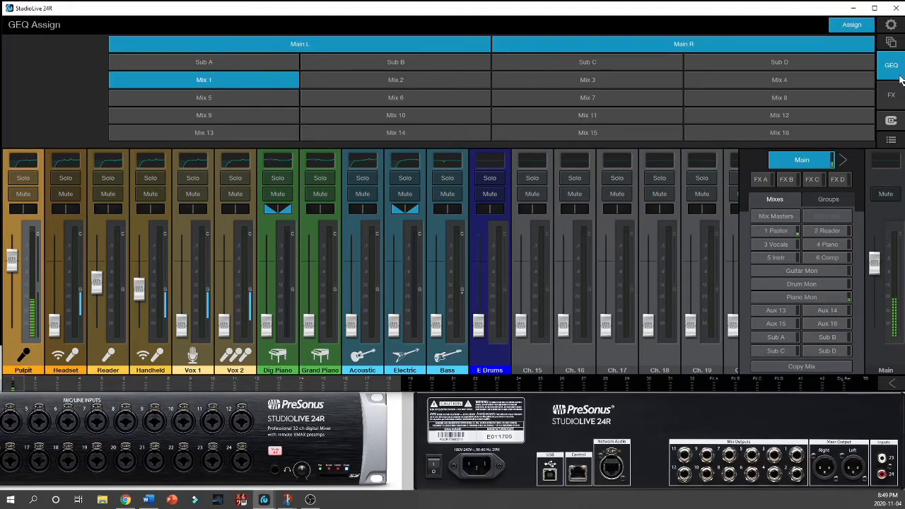
click(270, 63)
click(340, 66)
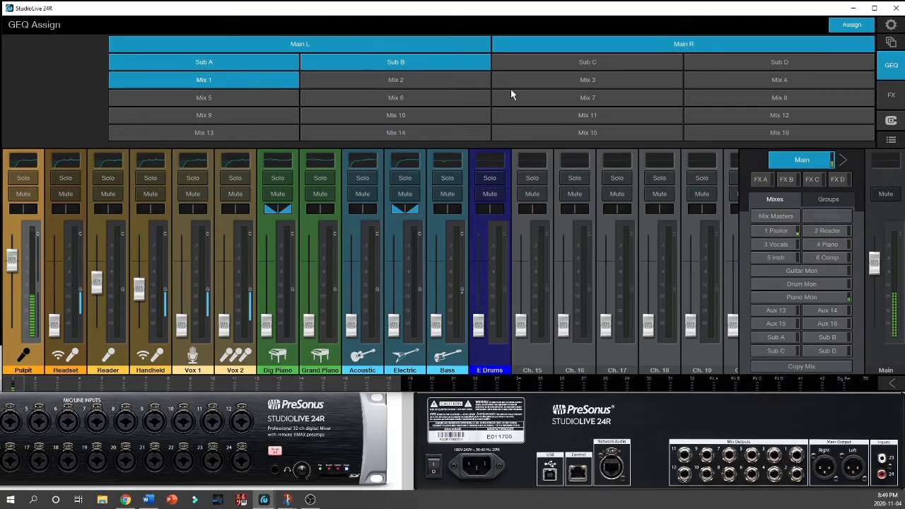
click(482, 82)
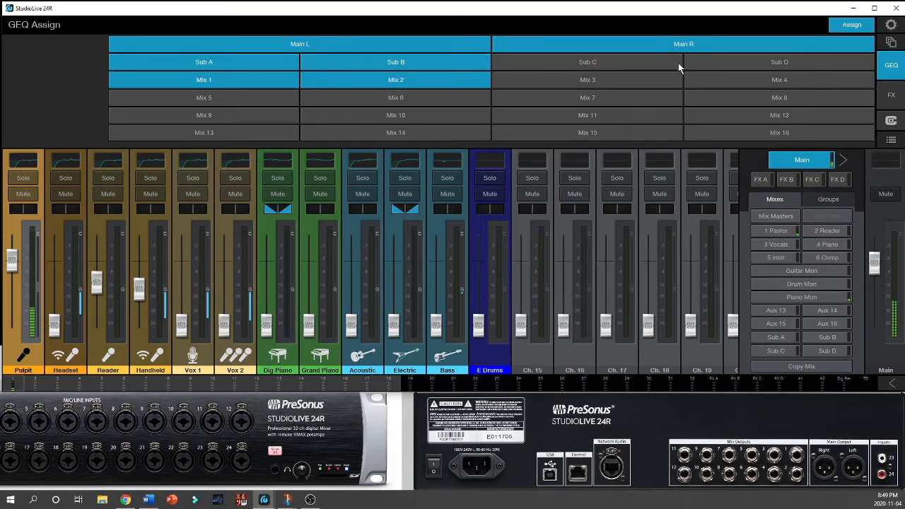
click(893, 71)
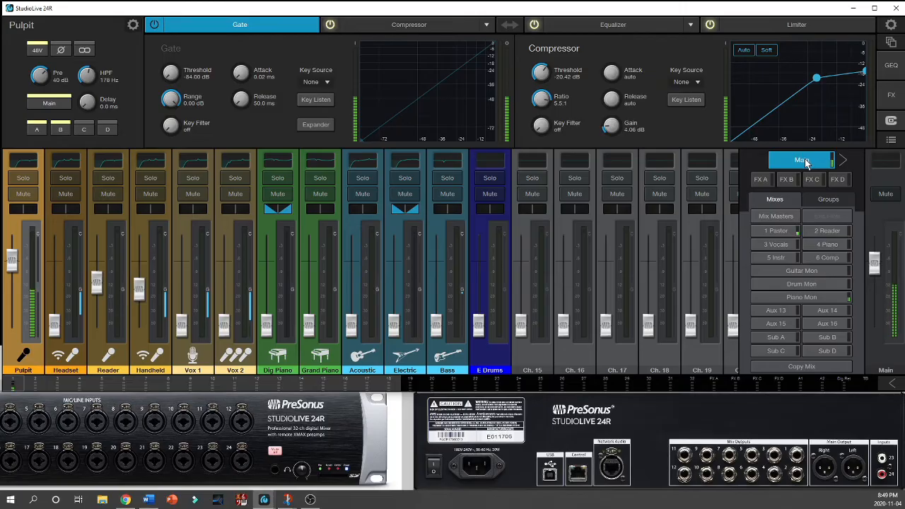
click(890, 65)
click(854, 27)
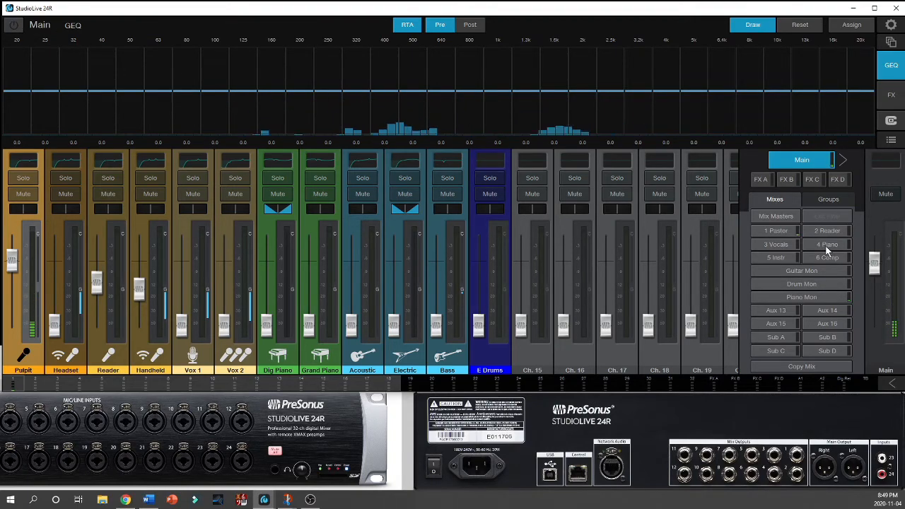
Step: Display the 1 Pastor mix's graphic EQ and draw a test curve on it from 320 Hz to 4 kHz
click(778, 231)
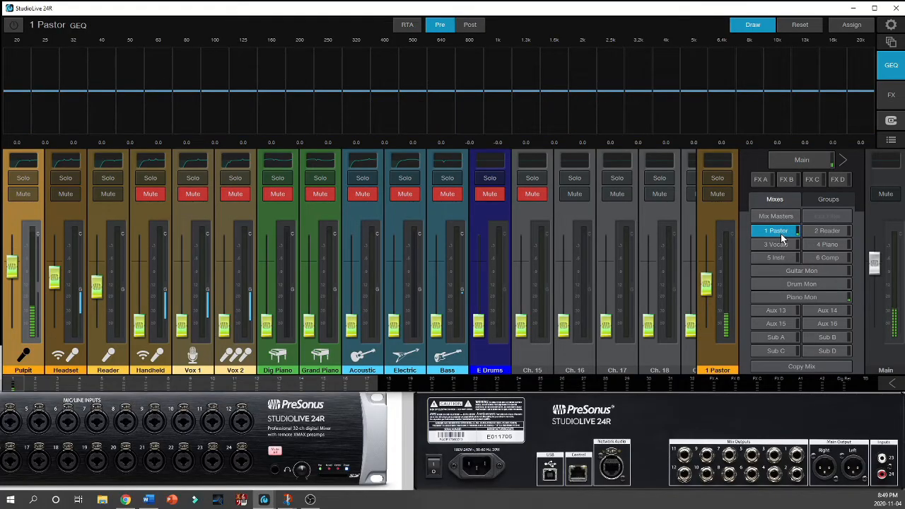
click(888, 68)
click(888, 68)
click(756, 31)
mouse_move(356, 112)
mouse_down()
mouse_move(560, 95)
mouse_move(601, 103)
mouse_up()
mouse_move(414, 93)
mouse_down()
mouse_move(508, 92)
mouse_move(673, 120)
mouse_up()
click(754, 26)
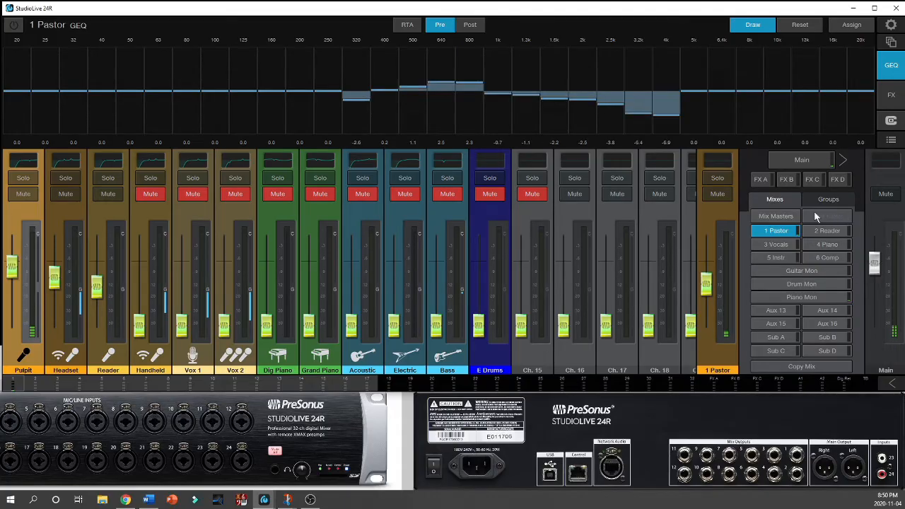
Step: Draw a test curve on the Main graphic EQ from 250 Hz to 5 kHz and compare it with the 1 Pastor curve
click(811, 164)
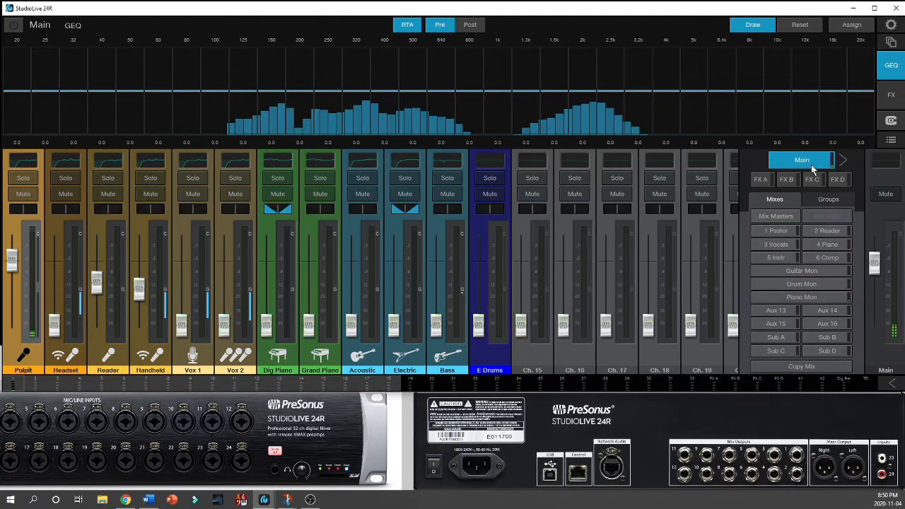
drag(554, 84, 685, 103)
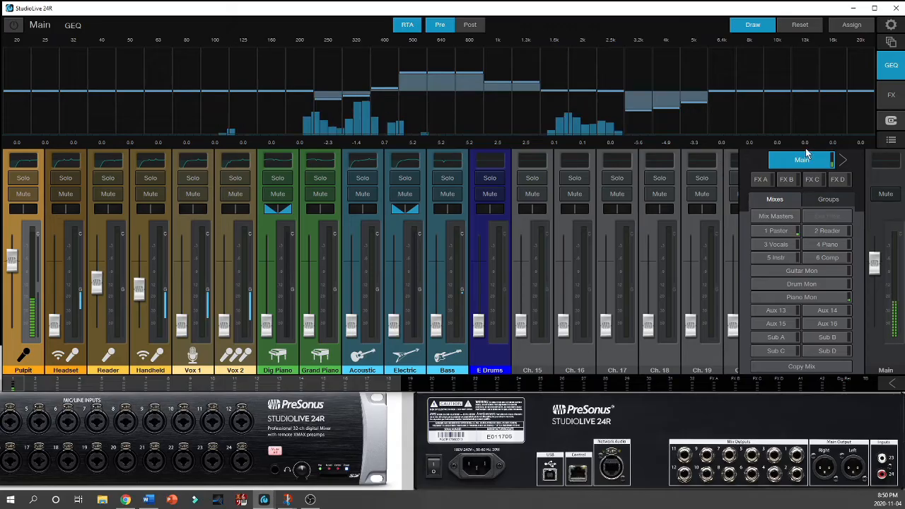
click(779, 232)
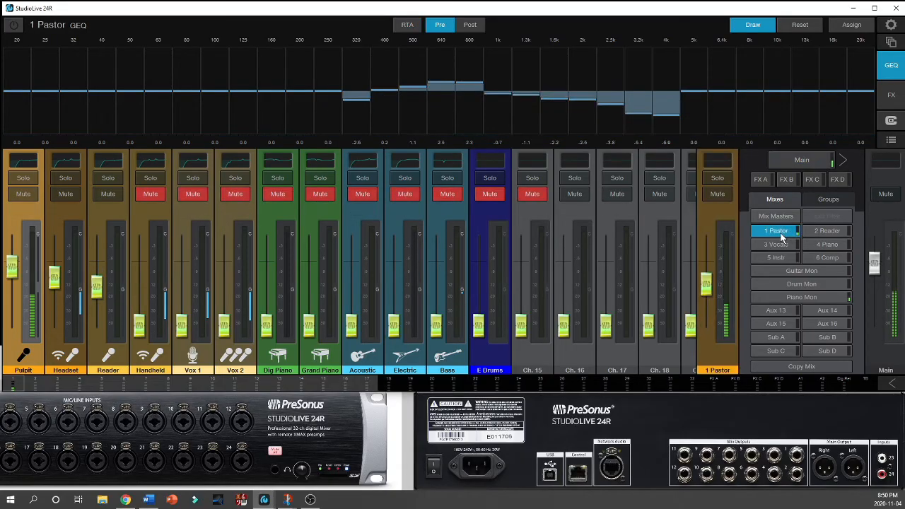
click(803, 162)
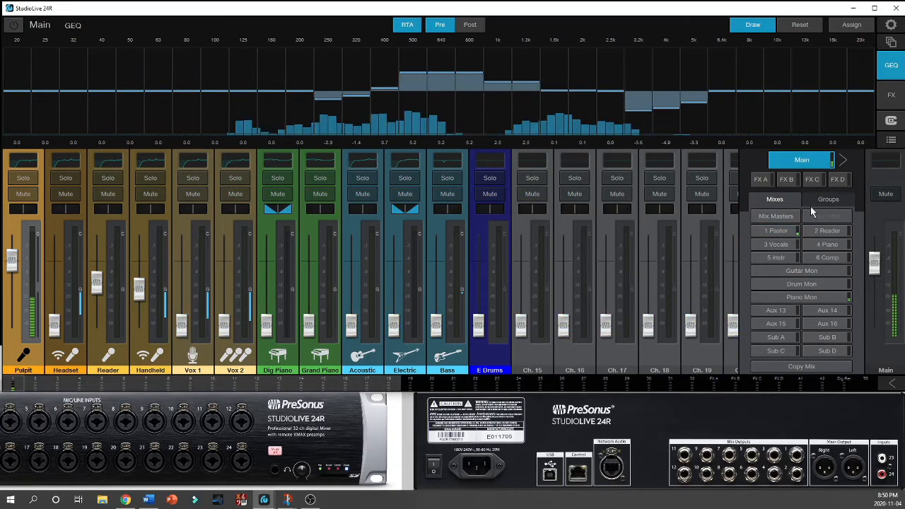
Step: View the graphic EQs of Sub A and Sub B and return to the Main mix's graphic EQ
click(778, 339)
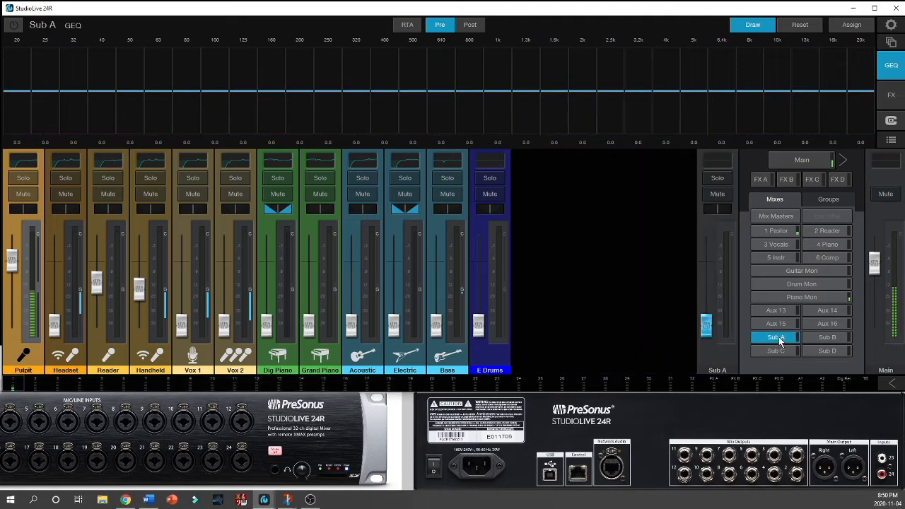
click(832, 337)
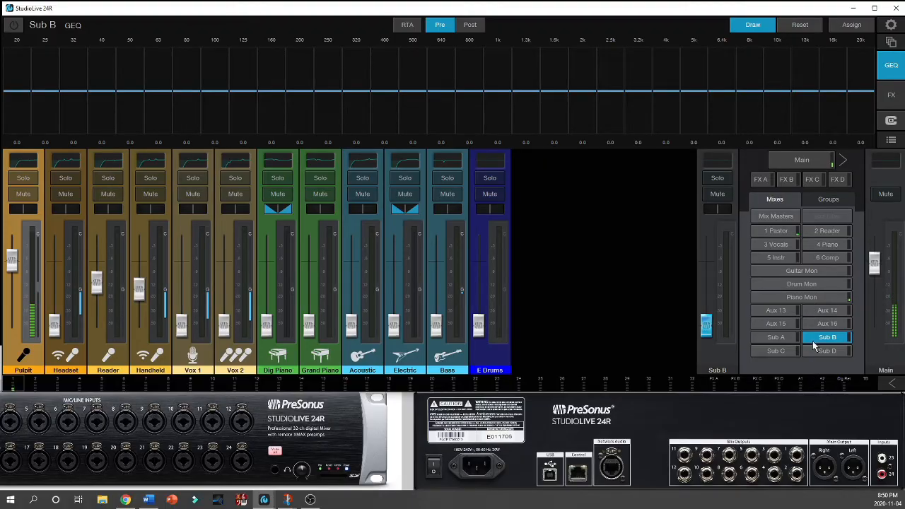
click(806, 162)
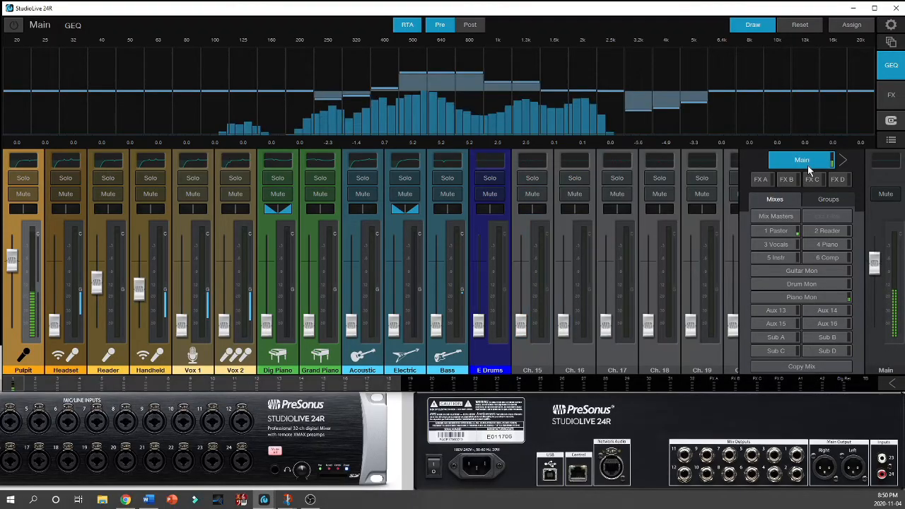
click(891, 66)
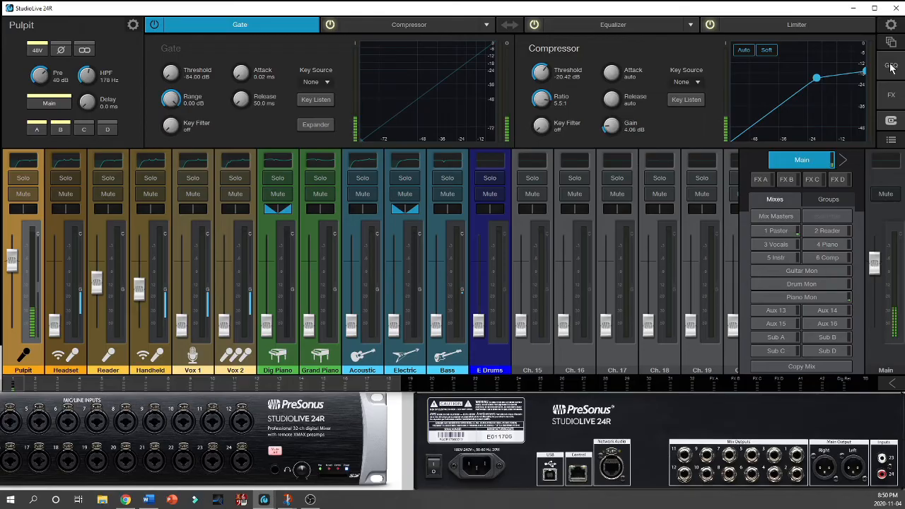
click(890, 65)
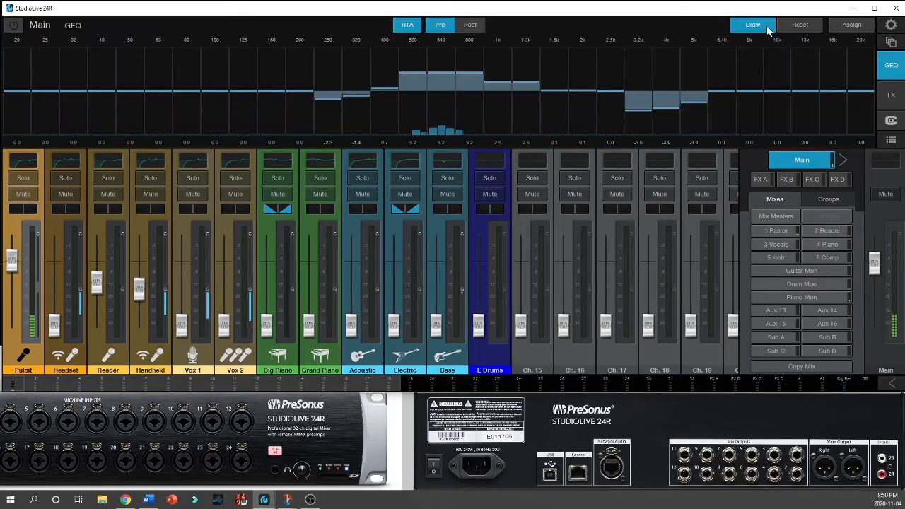
Step: Reset all graphic EQ bands to flat on the Main mix and on the 1 Pastor mix
click(799, 24)
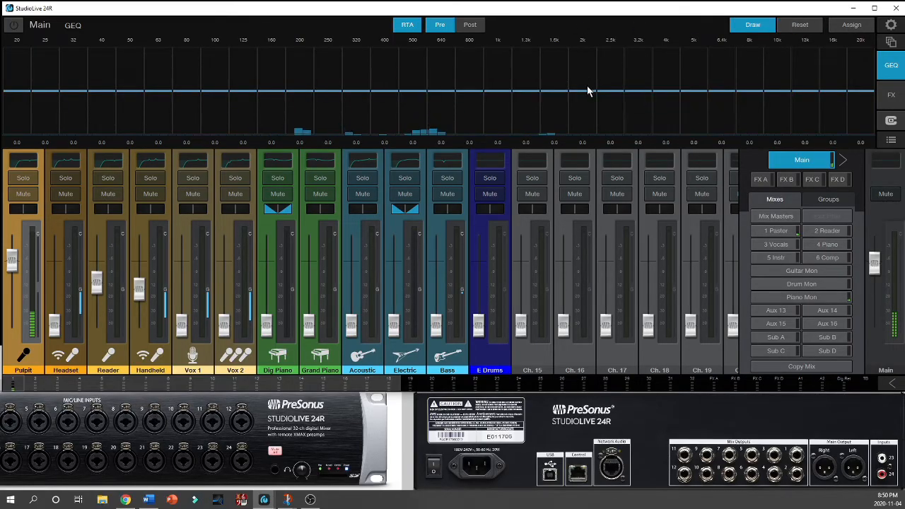
click(784, 232)
click(799, 25)
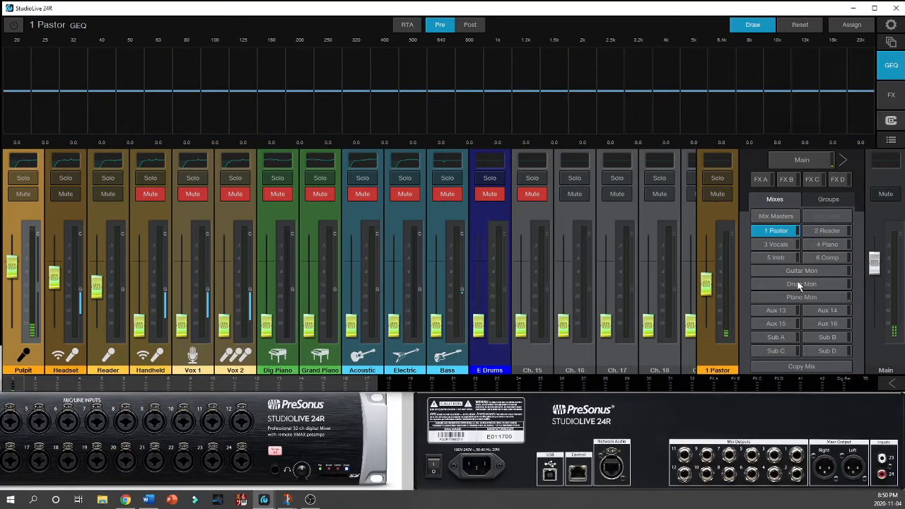
Step: Check the graphic EQs of Sub A, Sub B and 2 Reader, and return to the Pulpit channel's processing view
click(776, 338)
click(820, 338)
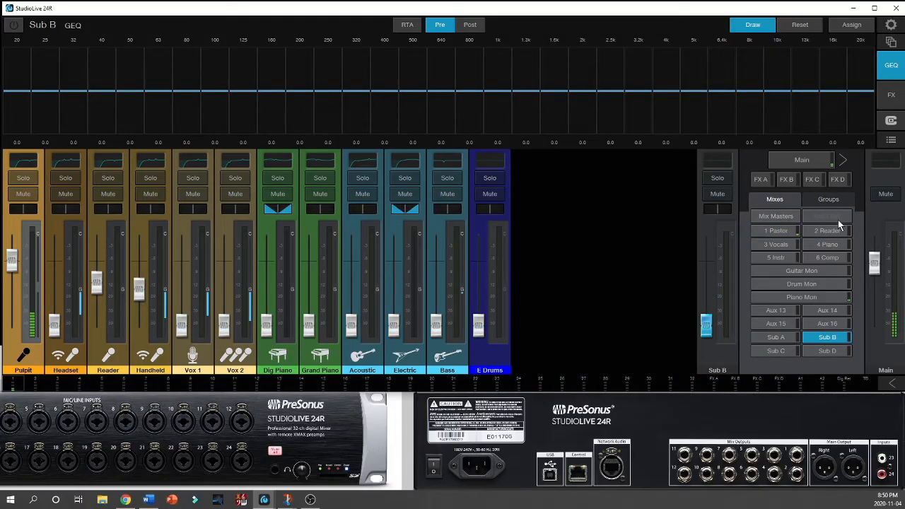
click(828, 232)
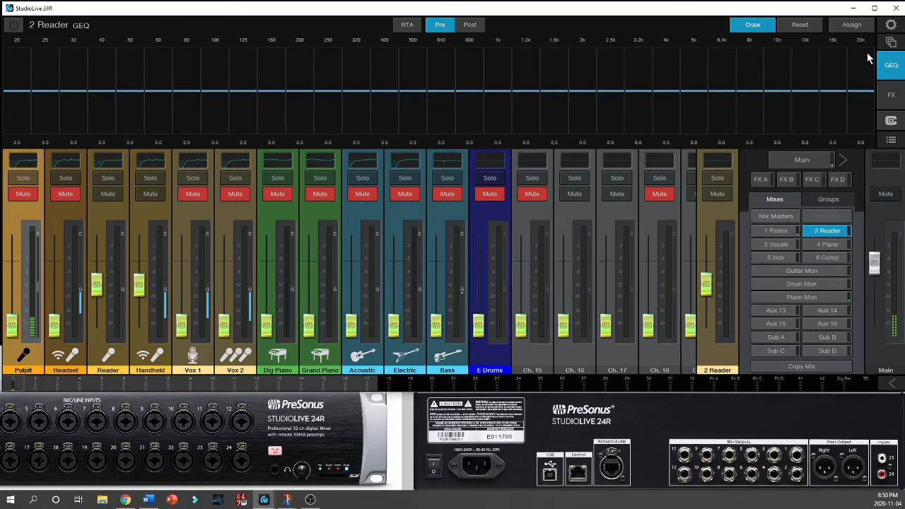
click(896, 69)
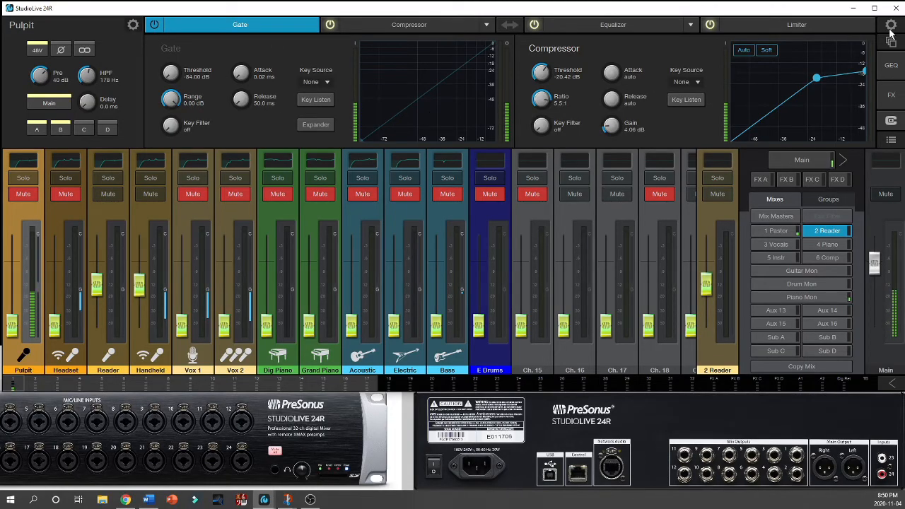
Step: Try purple as the Pulpit channel's colour, set it to light orange, and compare it with the Reader channel's settings
click(133, 25)
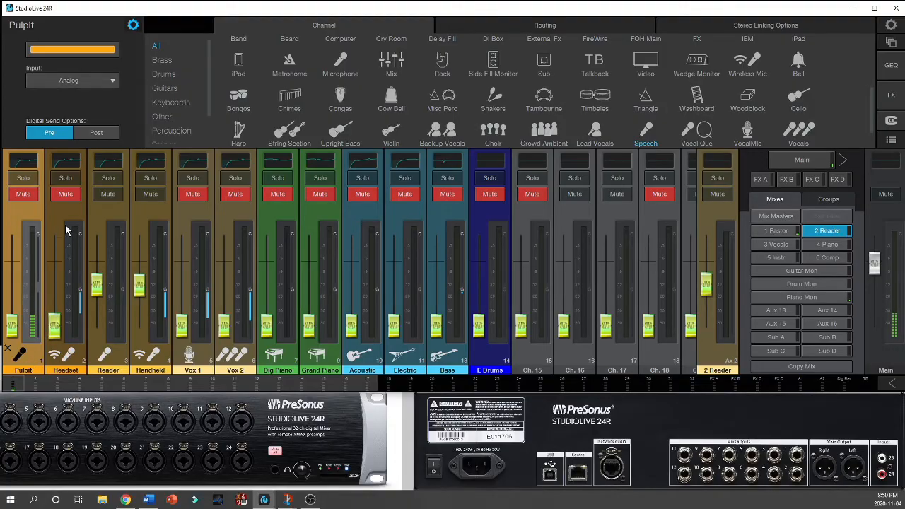
click(91, 52)
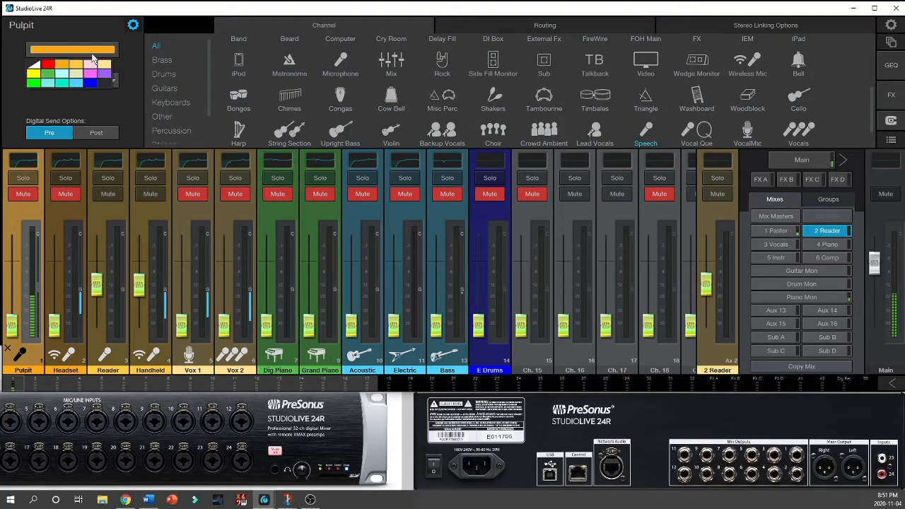
click(103, 72)
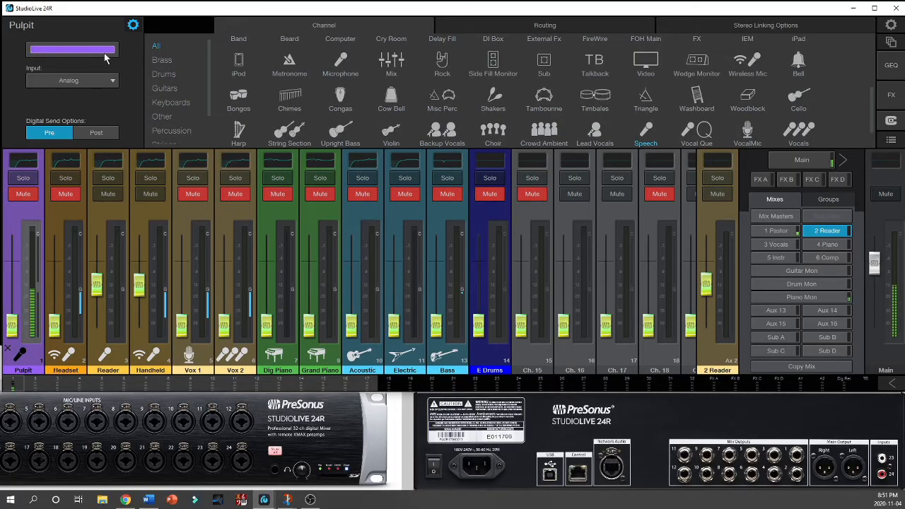
click(104, 52)
click(74, 61)
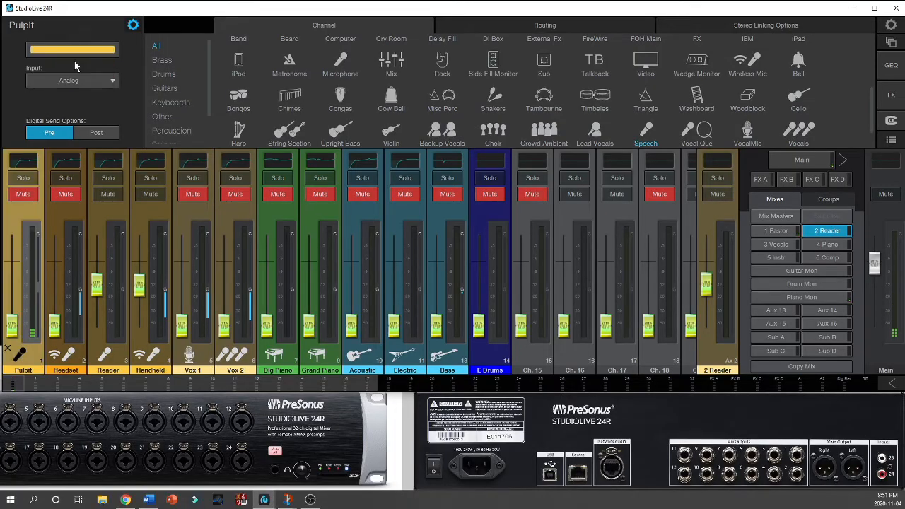
click(98, 362)
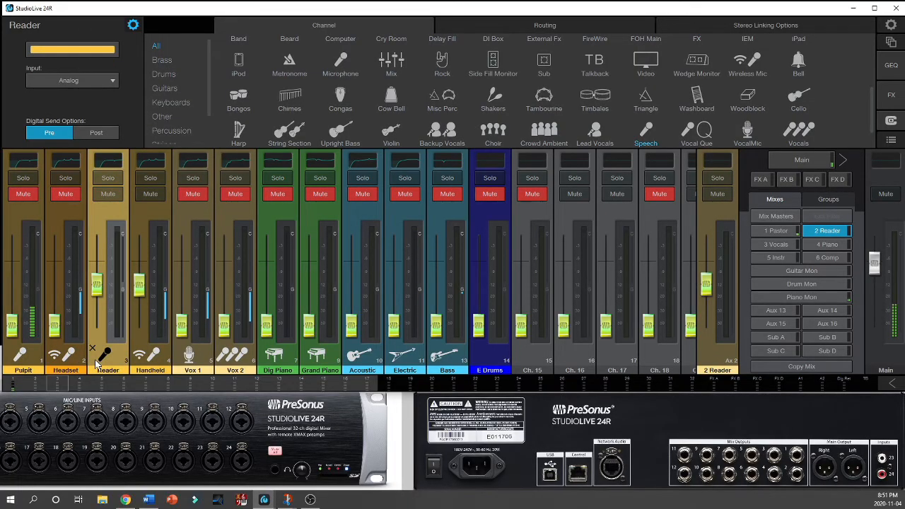
Step: Change the Pulpit channel's colour to the darker orange used by the Headset channel
click(41, 366)
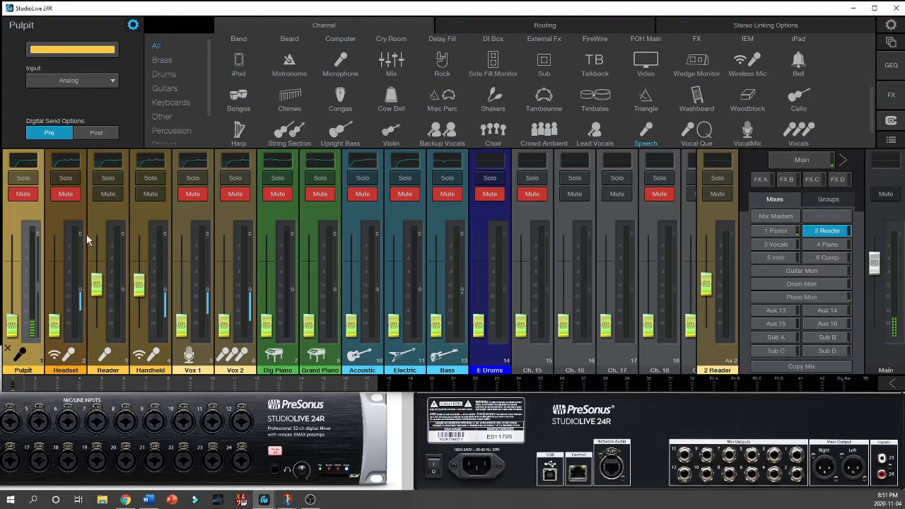
click(104, 52)
click(68, 71)
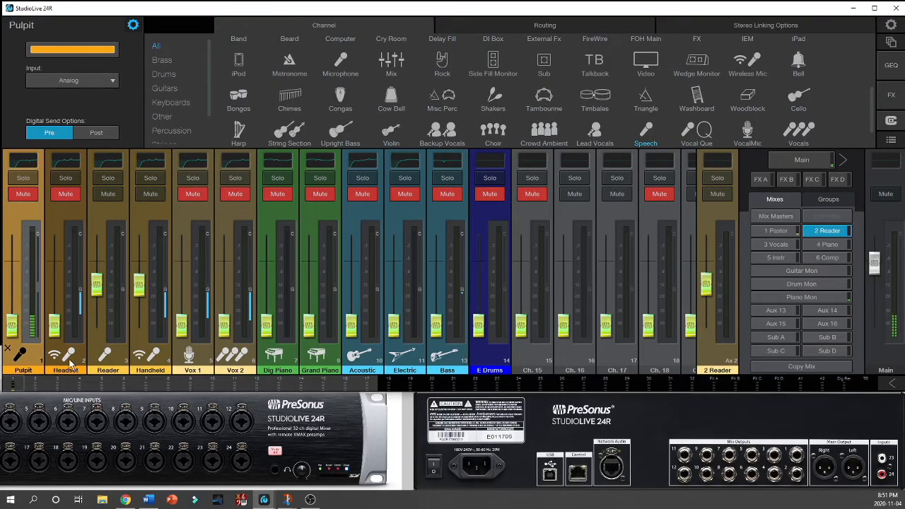
Step: Browse the channel icon categories for the Reader channel, viewing the Brass and Vocals icons
click(106, 366)
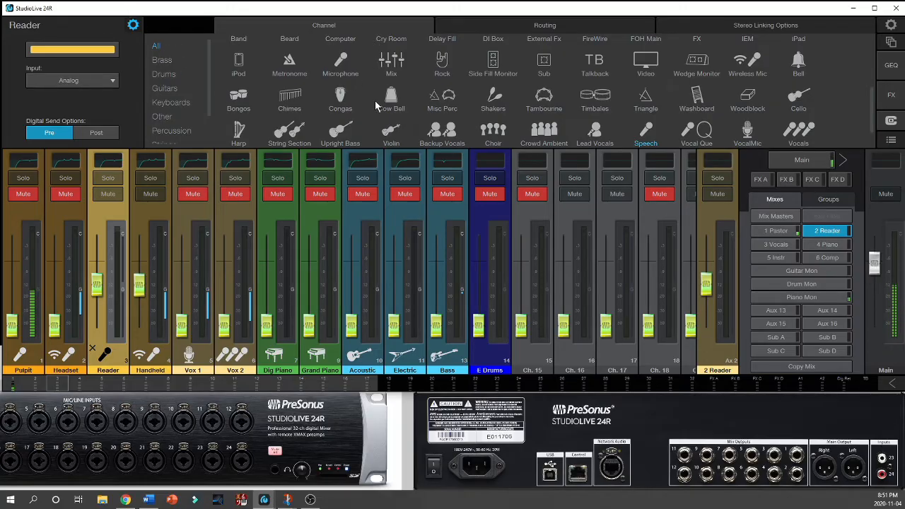
scroll(375, 103, up, 2)
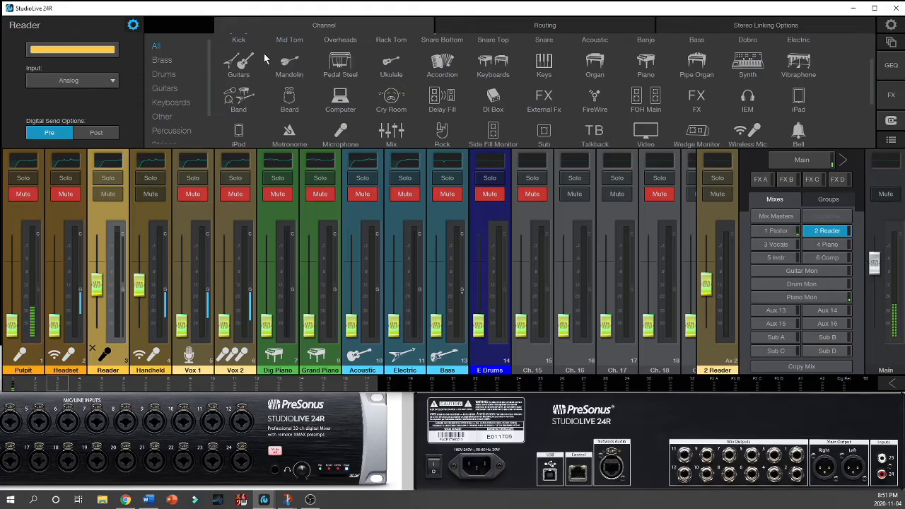
click(162, 60)
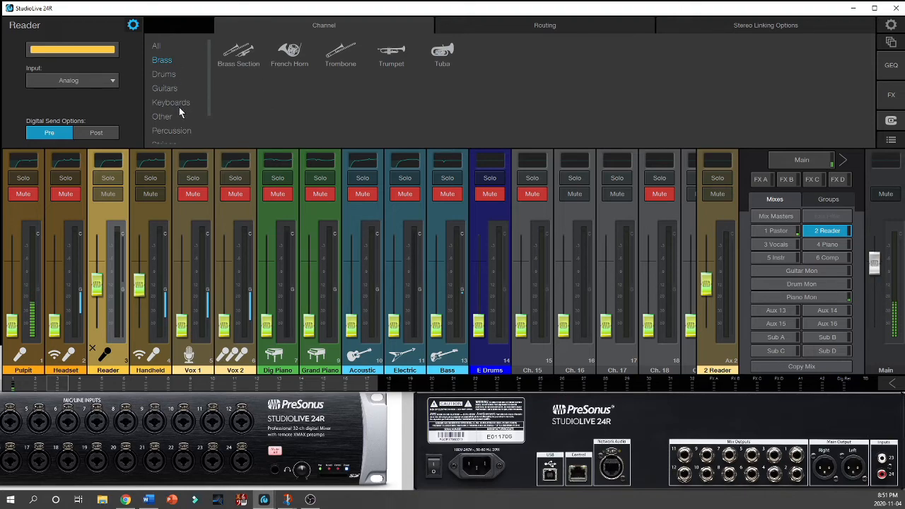
scroll(179, 107, down, 3)
scroll(178, 115, up, 3)
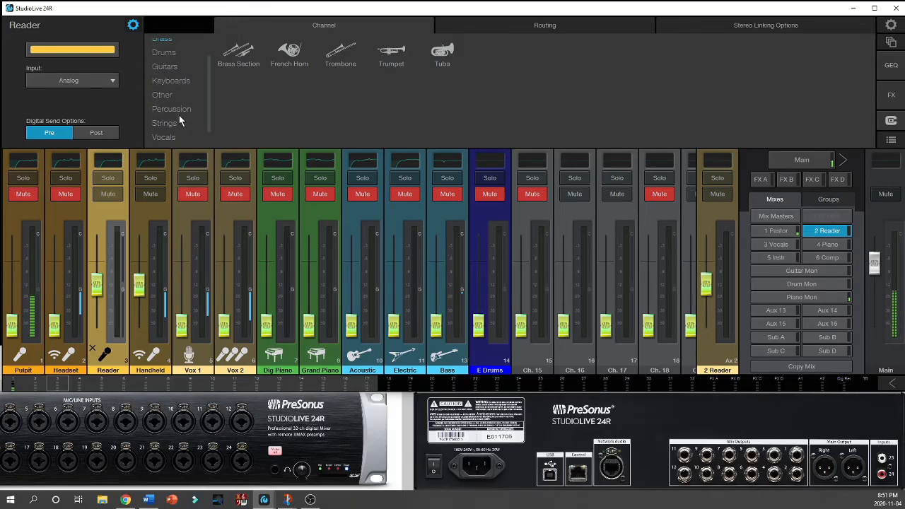
scroll(184, 131, down, 3)
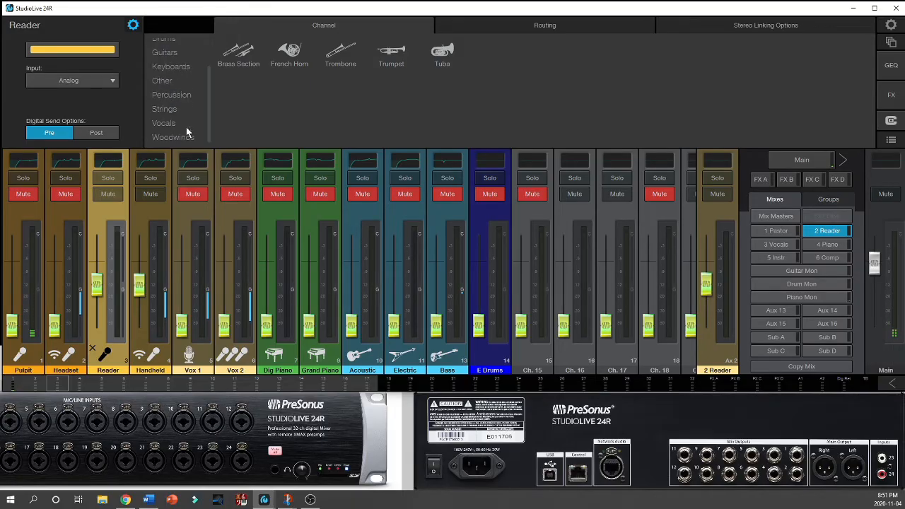
click(183, 125)
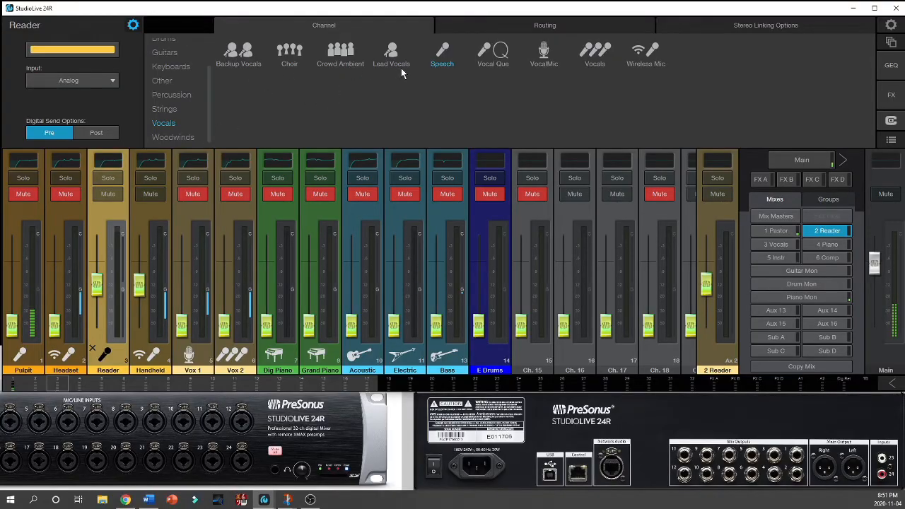
Step: Try the Vocal Que icon on the Pulpit channel, then restore the Speech icon
click(68, 361)
click(32, 363)
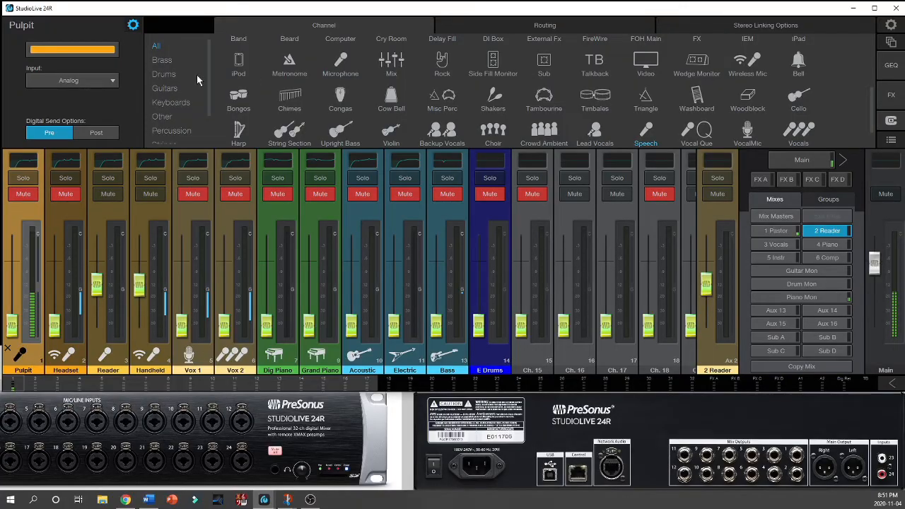
scroll(191, 133, down, 2)
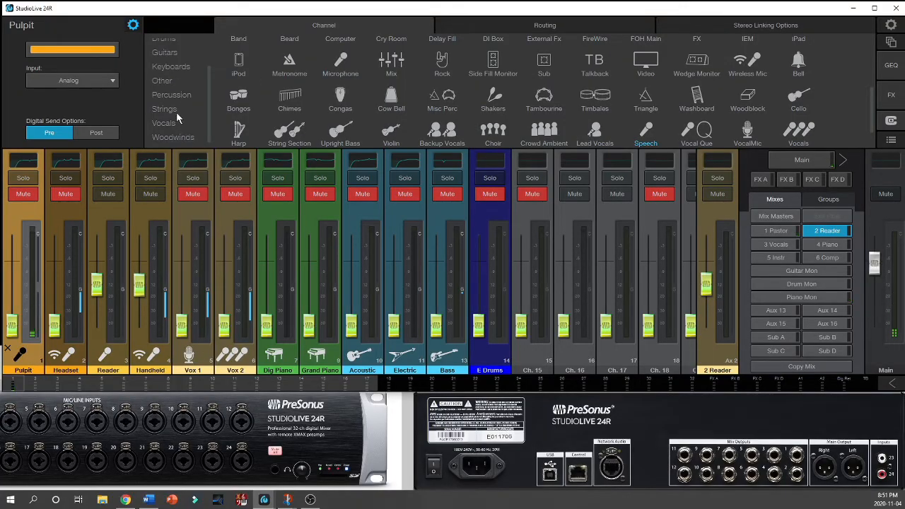
click(175, 122)
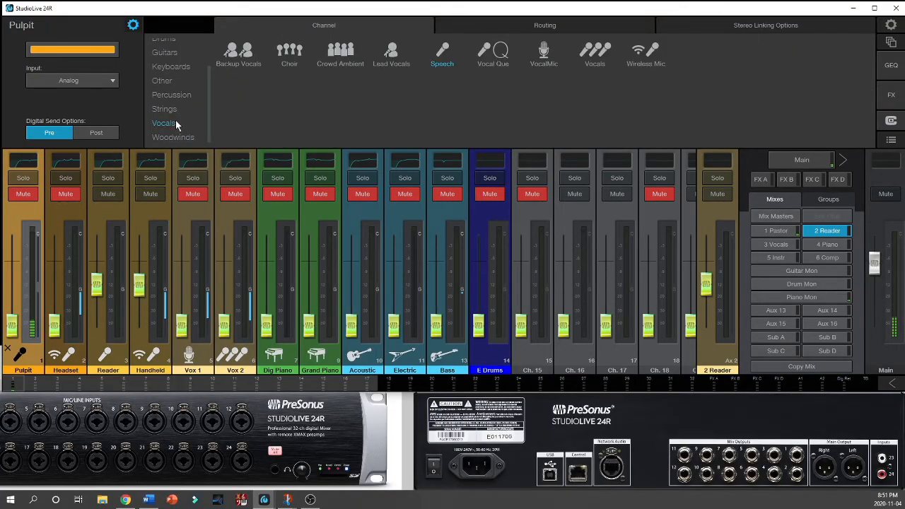
click(490, 53)
click(452, 52)
click(501, 58)
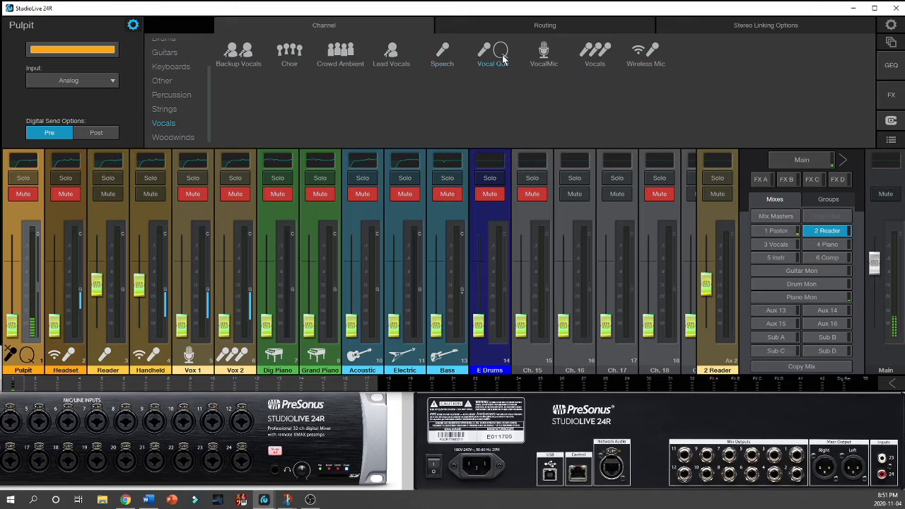
click(450, 60)
Step: Switch the Pulpit channel back and forth between its processing view and its channel settings
click(133, 25)
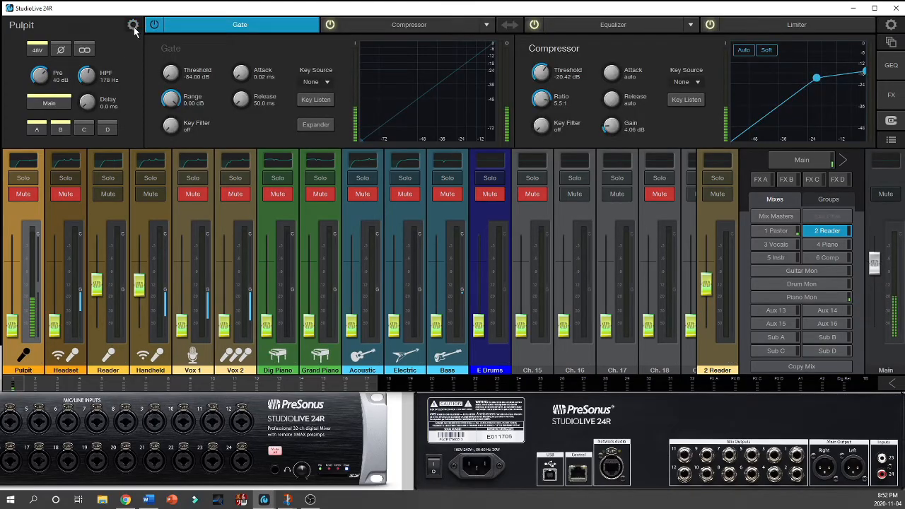
click(133, 25)
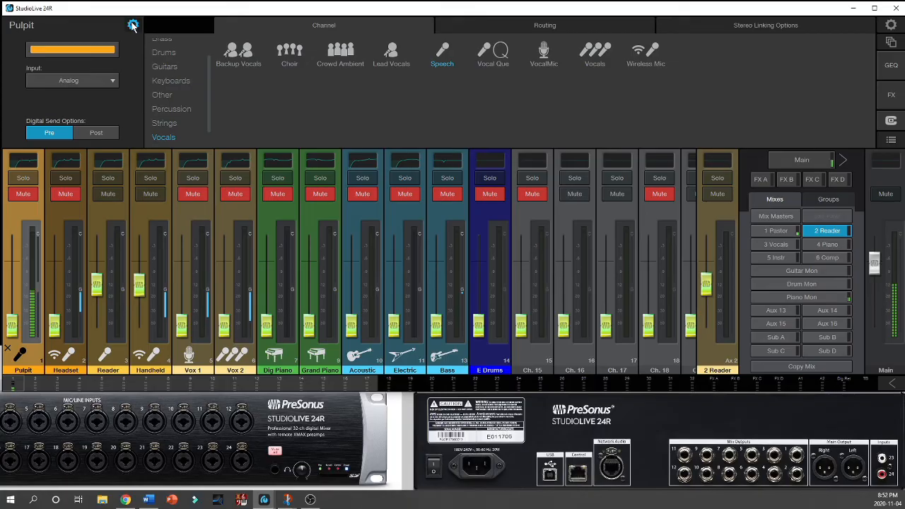
click(133, 26)
click(133, 26)
Step: Review the Pulpit channel's input routing options for analog, network, USB and SD card sources
click(527, 26)
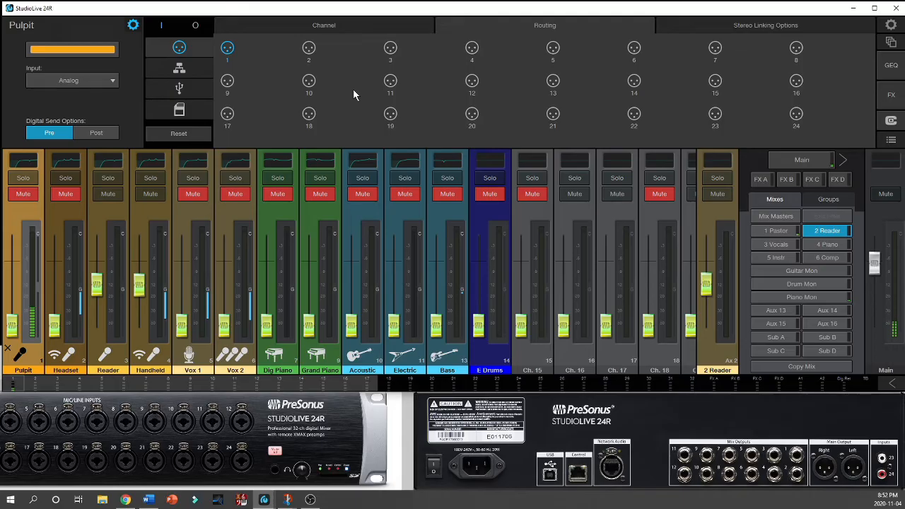
click(201, 68)
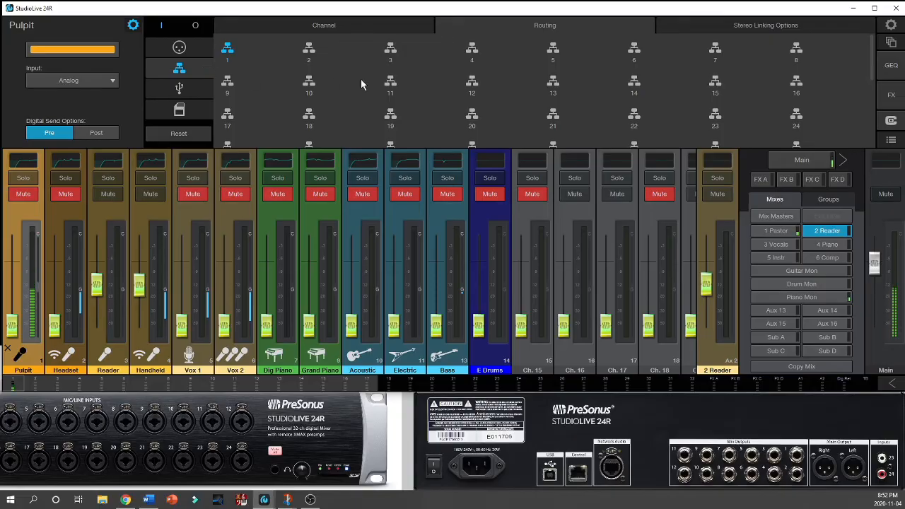
click(187, 91)
click(185, 108)
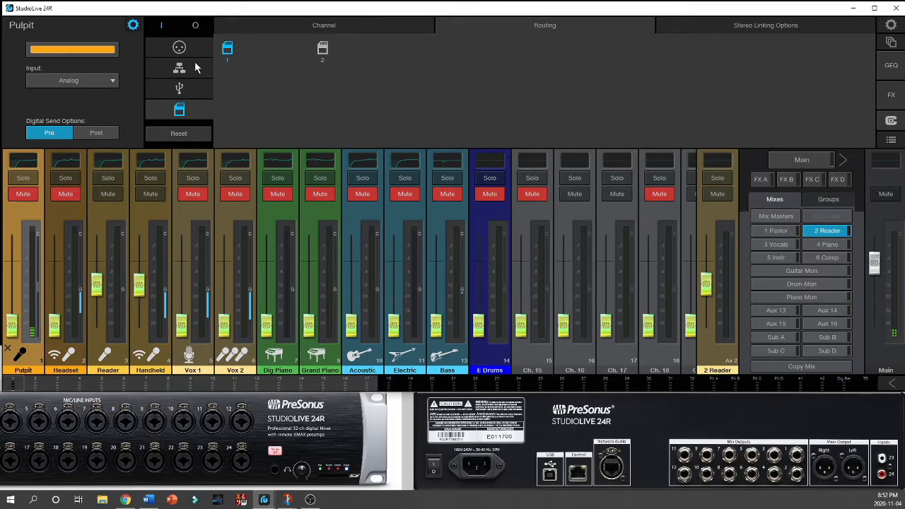
Step: Enable the linking of names in the Pulpit channel's stereo linking options, keeping Comp./Limiter linking on
click(747, 28)
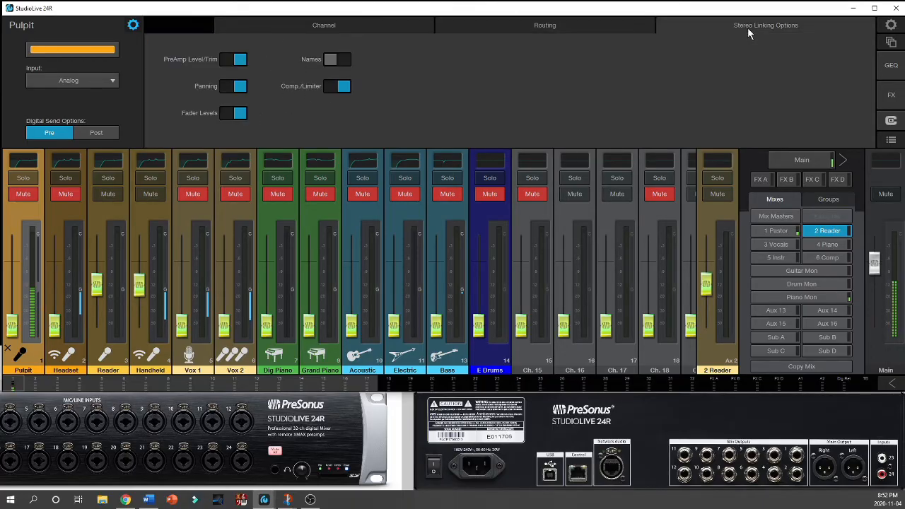
click(333, 62)
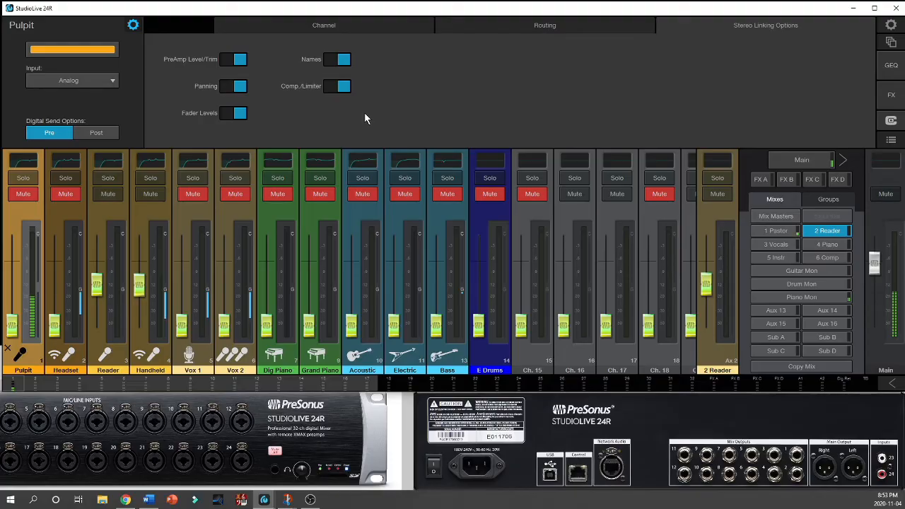
click(342, 86)
Step: Open the list of input sources for the Pulpit channel
click(114, 84)
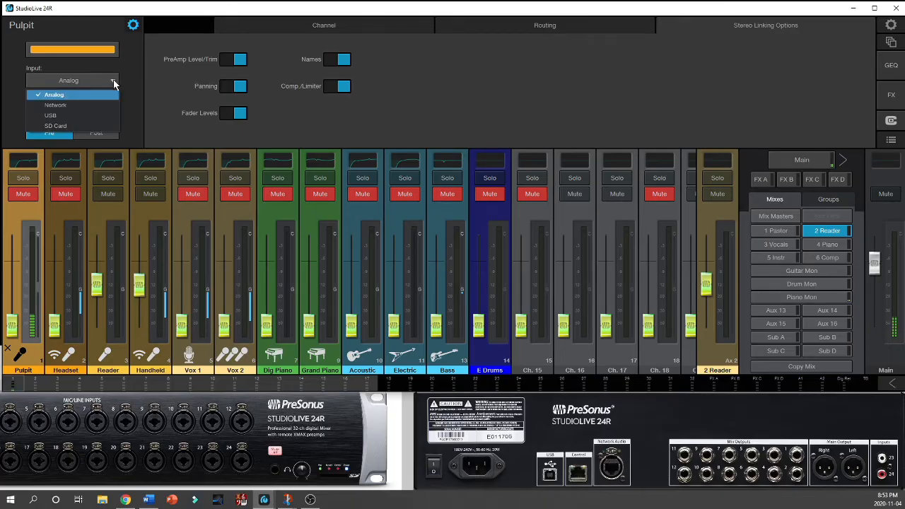
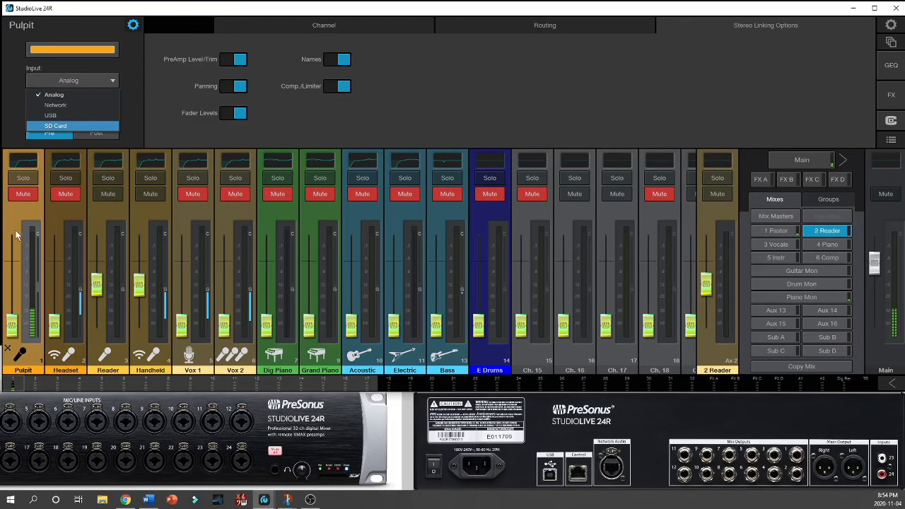
Step: Show the Main mix, switch the Pulpit channel's digital send to Post and back to Pre, and test its fader
click(132, 86)
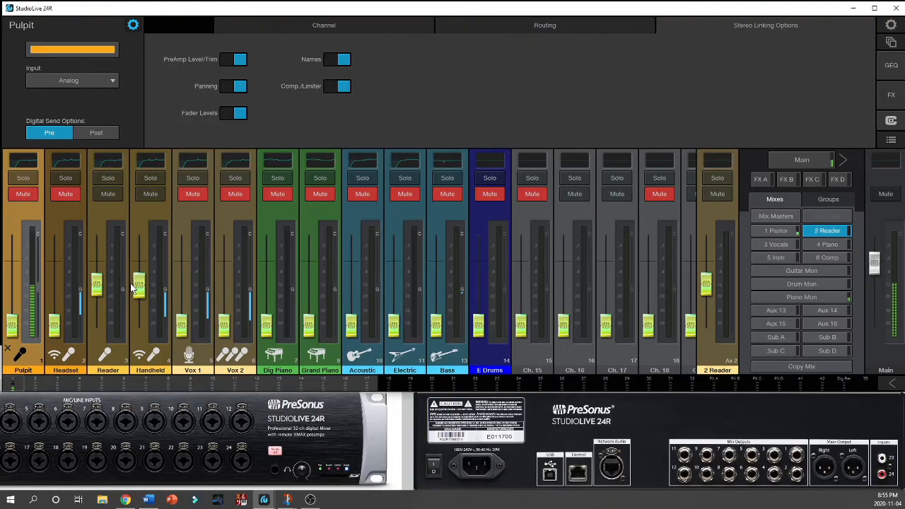
click(818, 165)
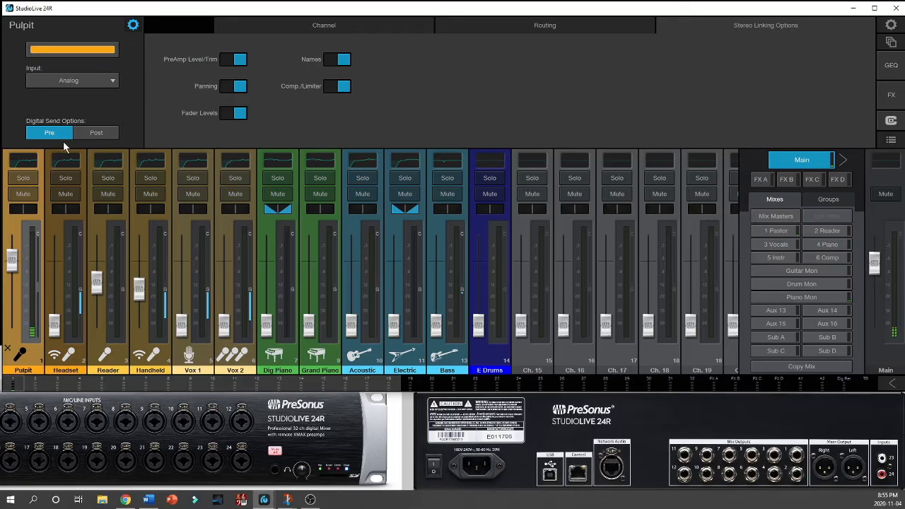
mouse_move(13, 259)
mouse_down()
mouse_move(14, 279)
mouse_move(12, 259)
mouse_up()
click(99, 133)
mouse_move(14, 266)
mouse_down()
mouse_move(15, 274)
mouse_move(18, 260)
mouse_up()
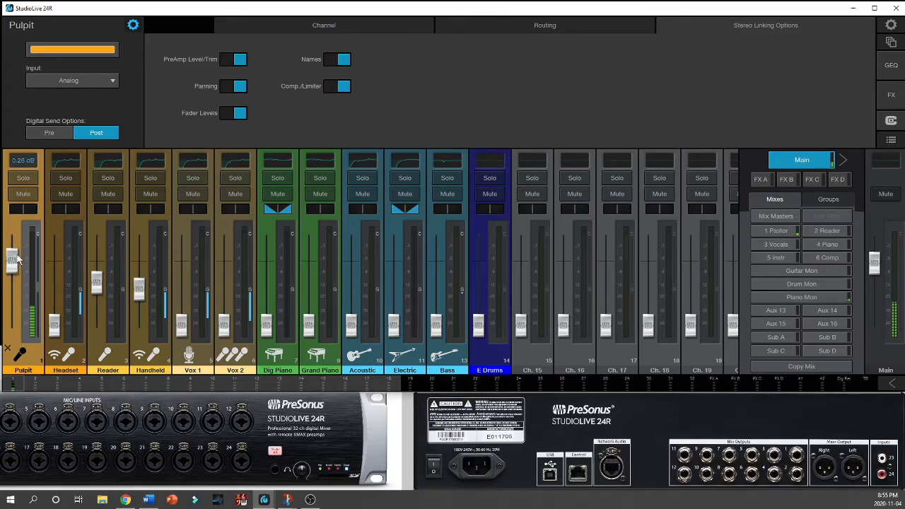
click(51, 133)
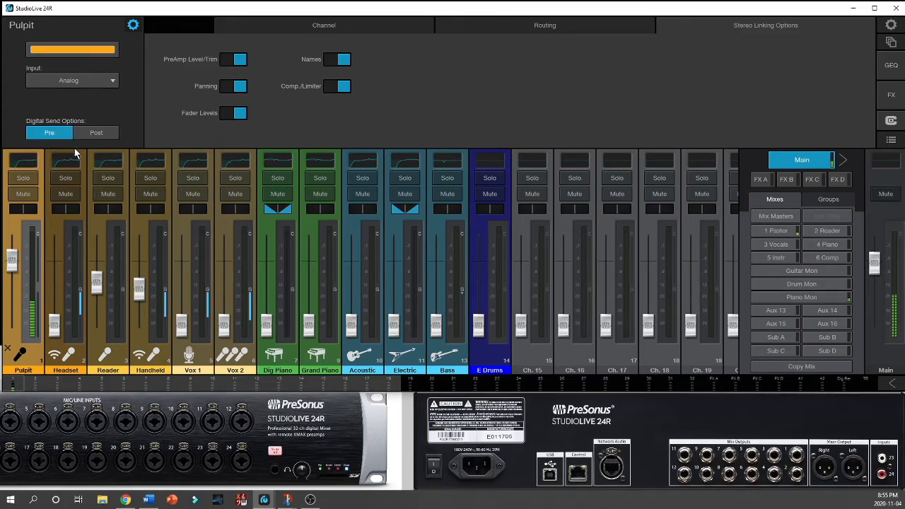
Step: Return Pulpit to its processing view, open the mixer settings, and compare the computer's settings page with the StudioLive 24R's
click(133, 26)
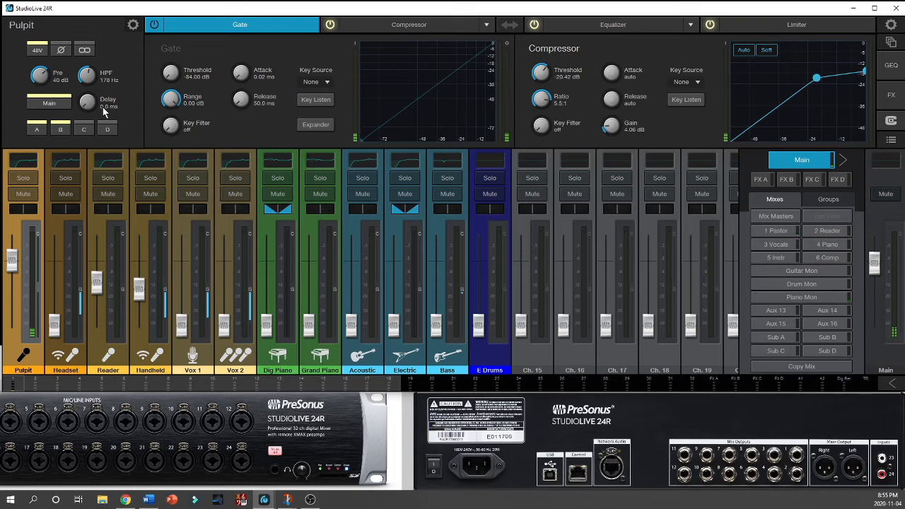
click(890, 26)
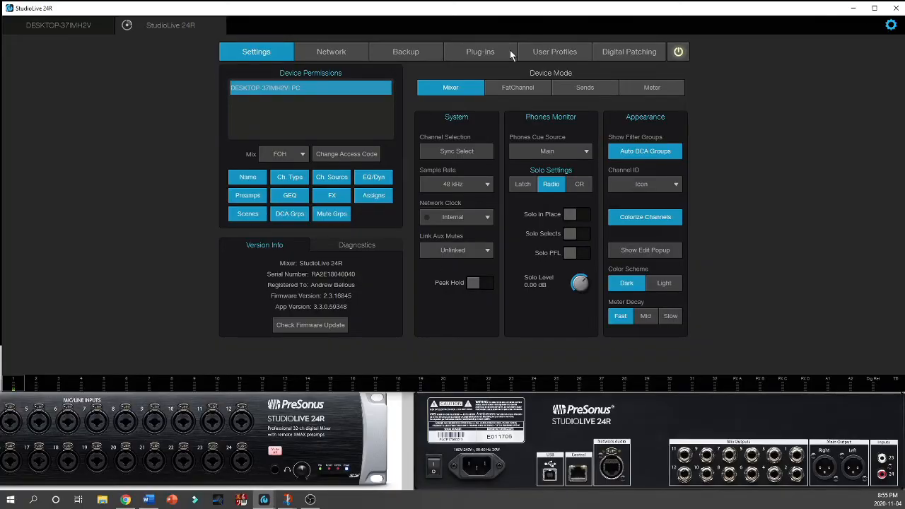
click(72, 26)
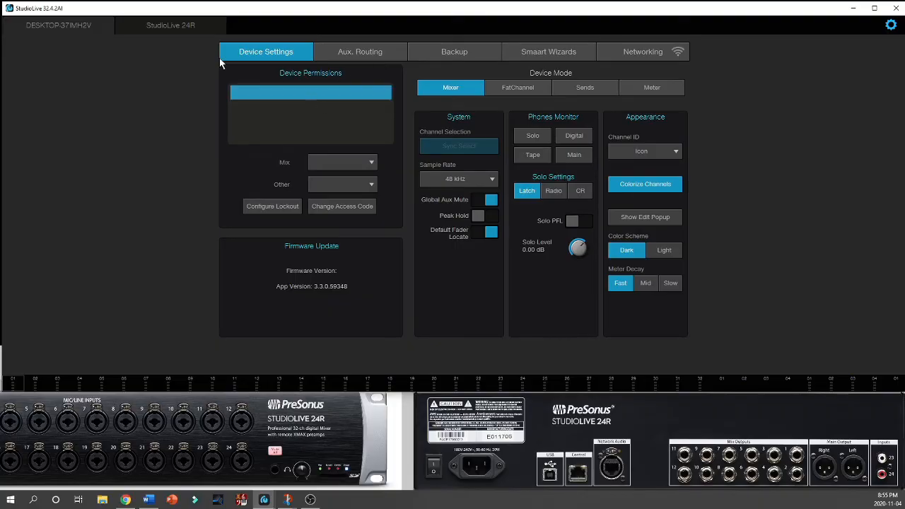
click(361, 164)
click(361, 164)
click(186, 31)
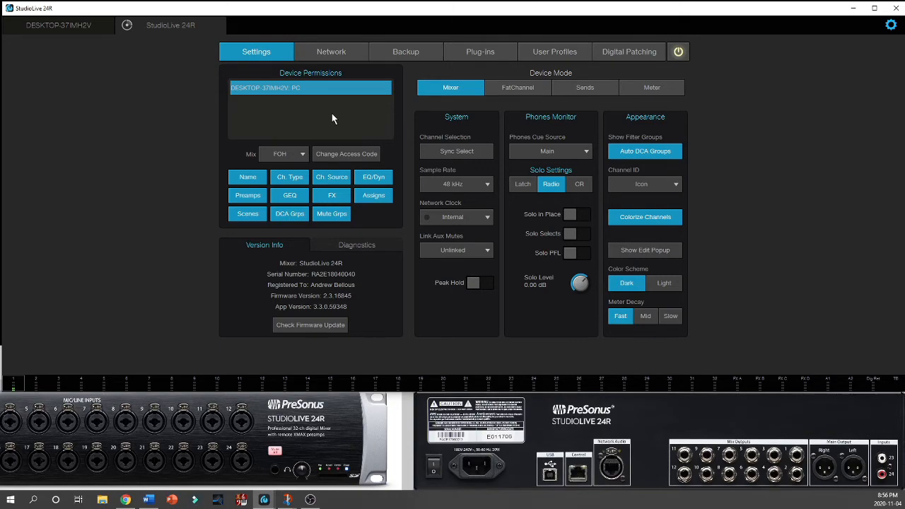
Step: Restrict the Galaxy S9 Android device's mix permission to Aux 7/8
click(281, 106)
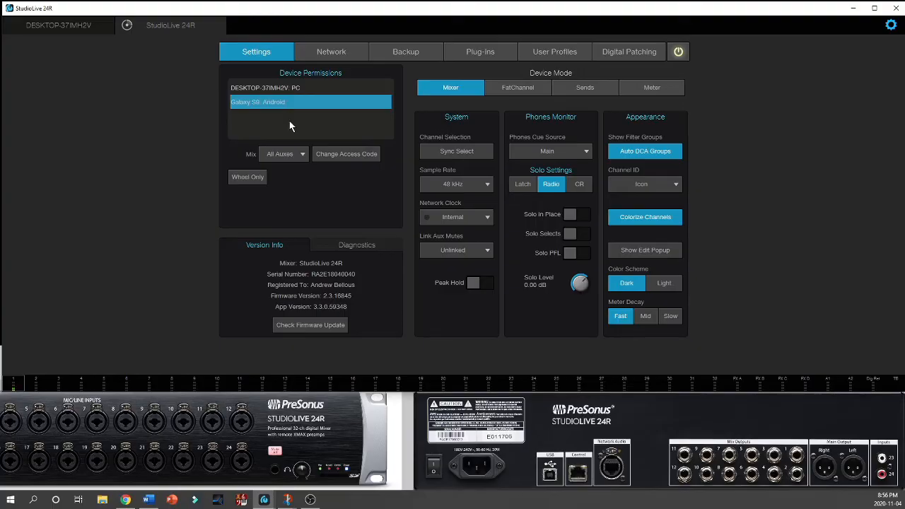
click(295, 152)
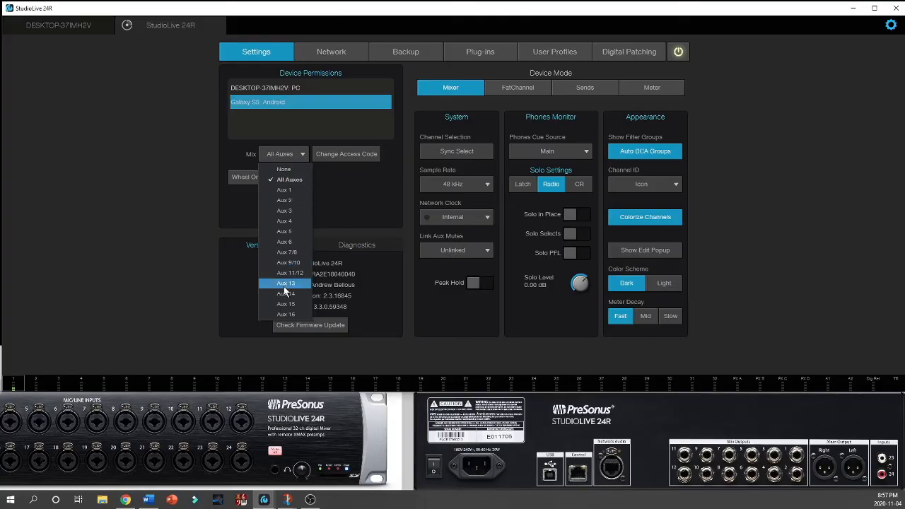
click(298, 253)
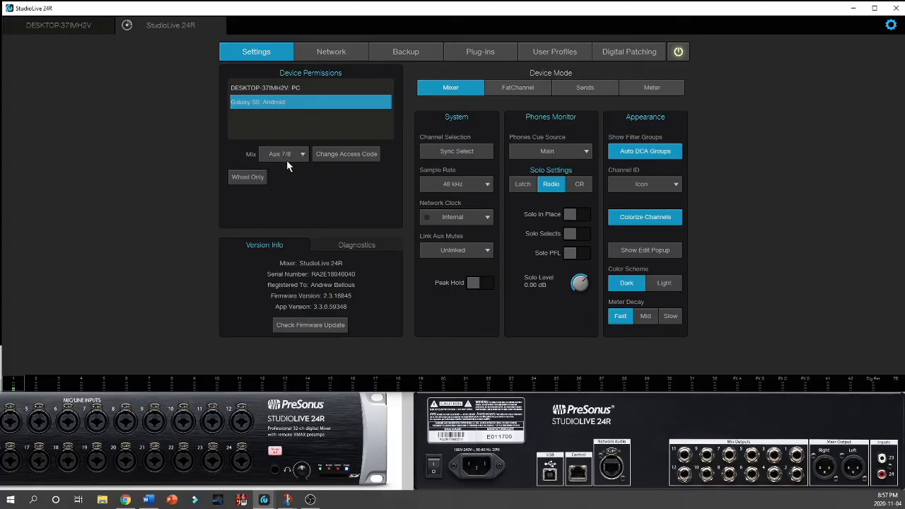
Step: Turn Wheel Only on and off for the Galaxy S9 and set its mix permission back to All Auxes
click(246, 177)
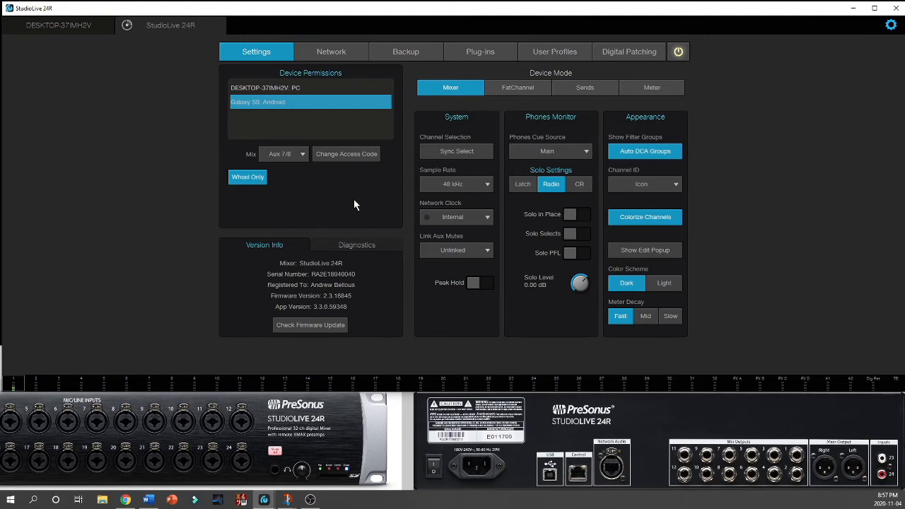
click(260, 181)
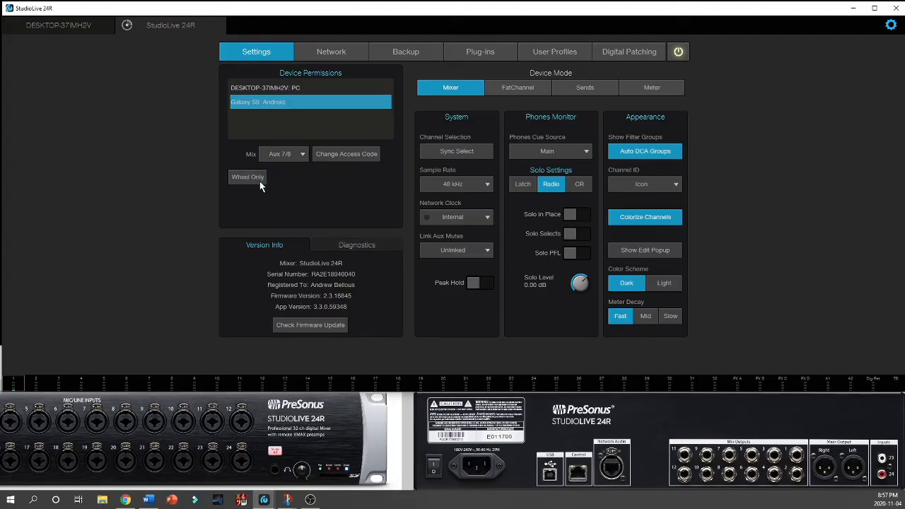
click(300, 154)
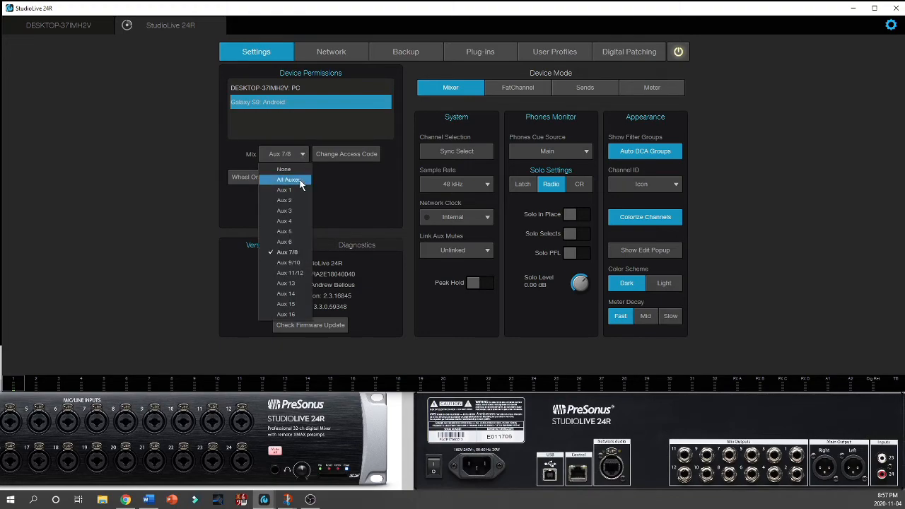
click(301, 177)
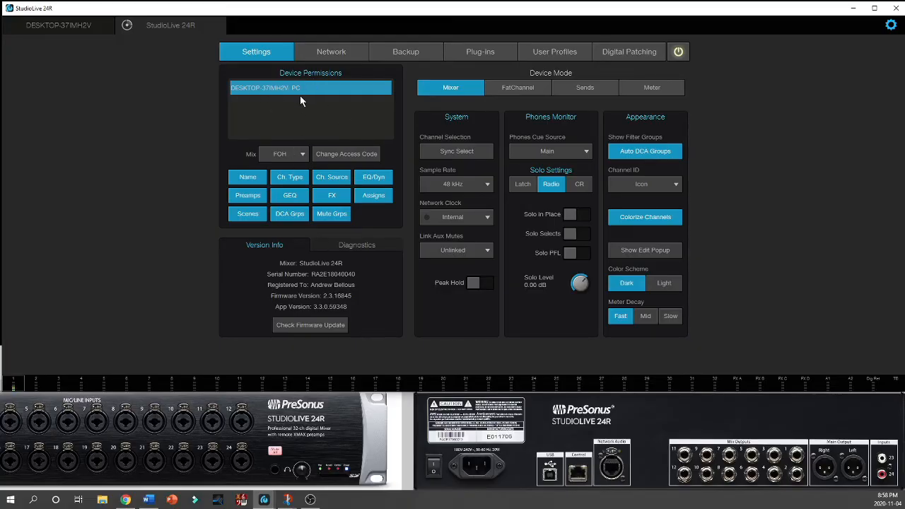
Step: Restrict the desktop PC's mix permission to Aux 1 and return to the mixer view
click(302, 154)
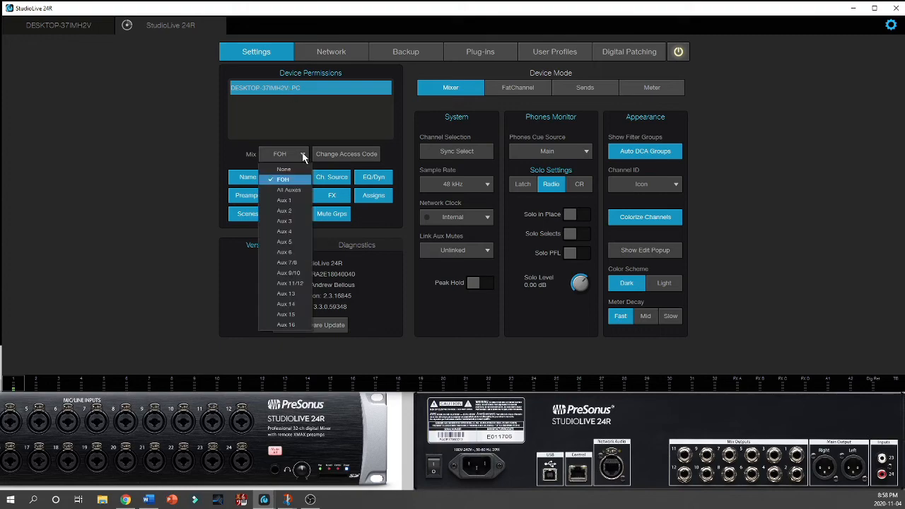
click(298, 200)
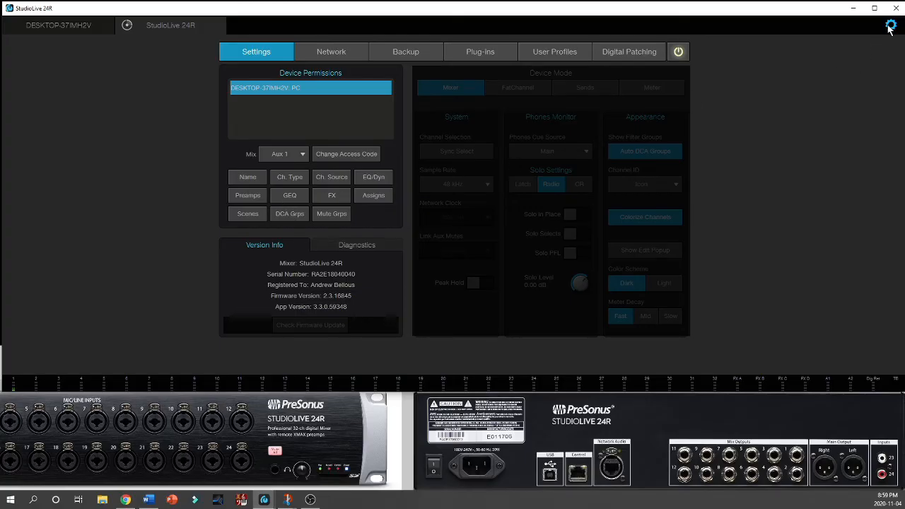
click(745, 103)
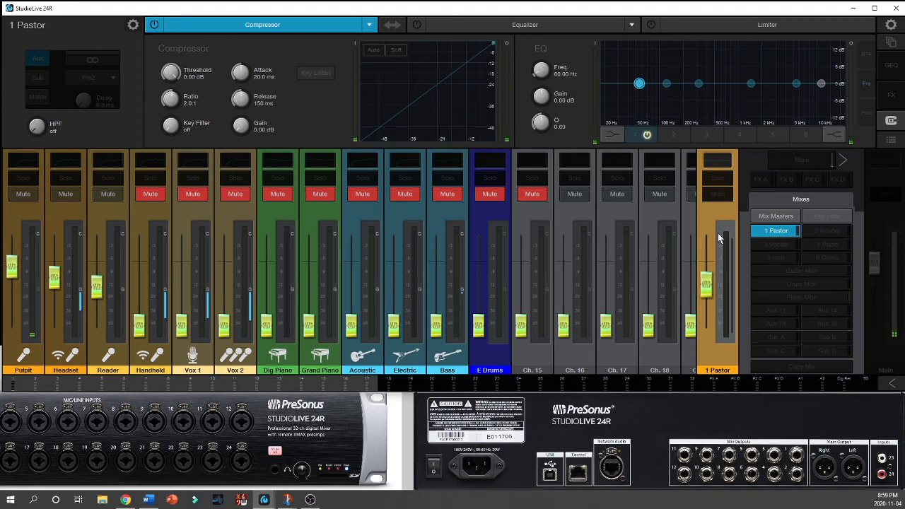
Step: Lower the Headset channel's level slightly in the 1 Pastor mix and select the mix's second equalizer band
mouse_move(58, 278)
mouse_down()
mouse_move(58, 298)
mouse_move(58, 282)
mouse_up()
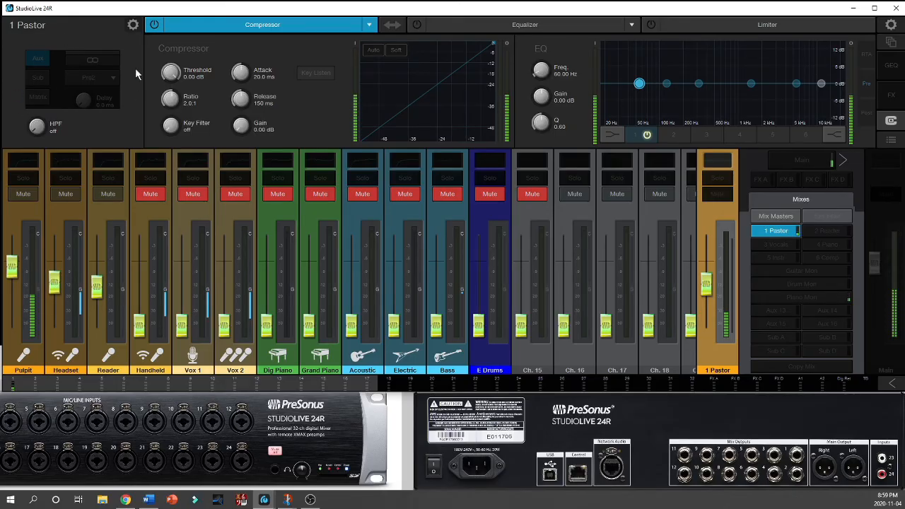
click(667, 83)
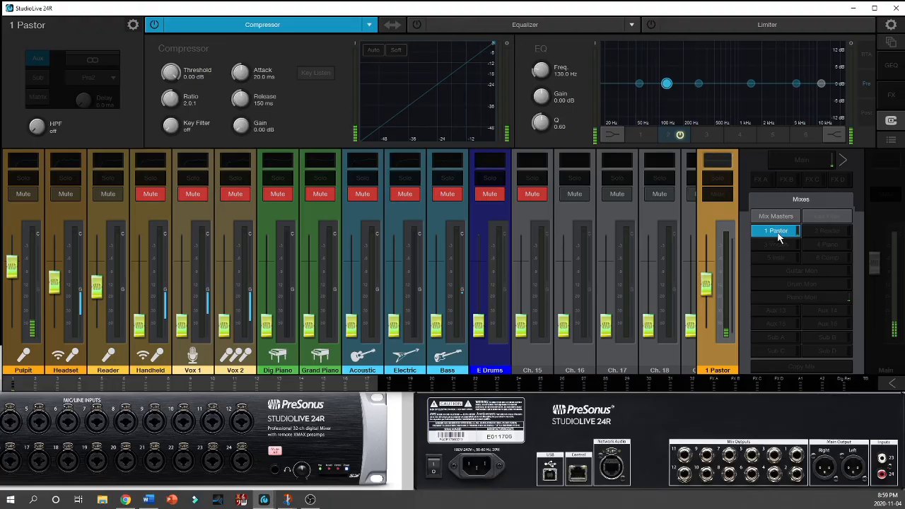
Step: Reopen the mixer settings and enter the access code to unlock the device permissions
click(891, 25)
click(308, 177)
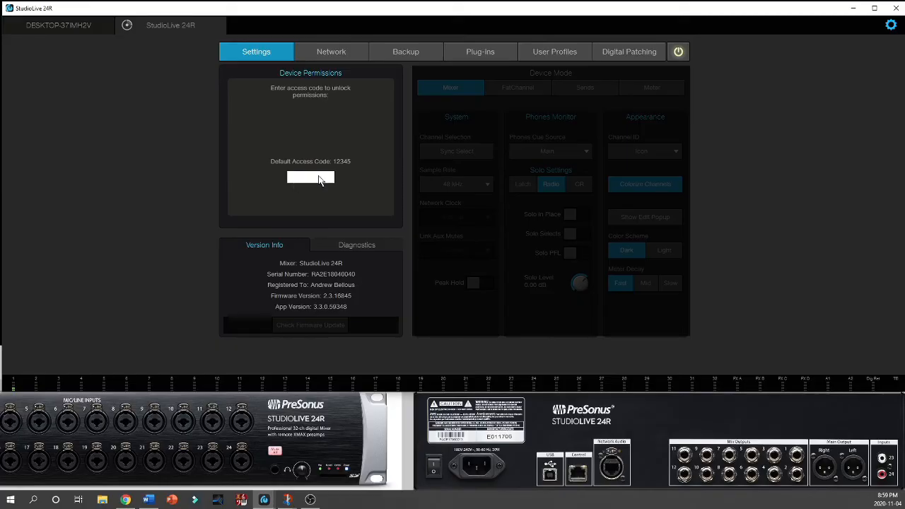
text(12345)
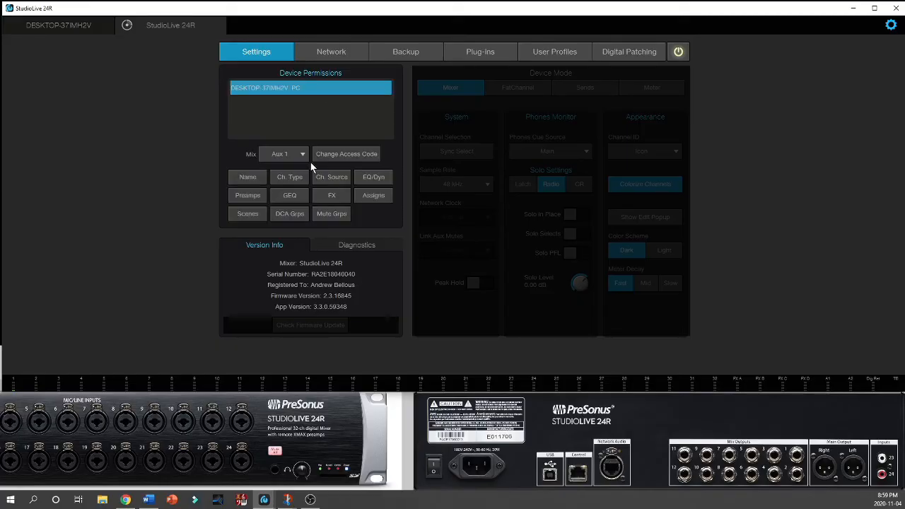
Step: Set the desktop PC's mix permission to FOH and show the Main mix in the mixer view
click(292, 152)
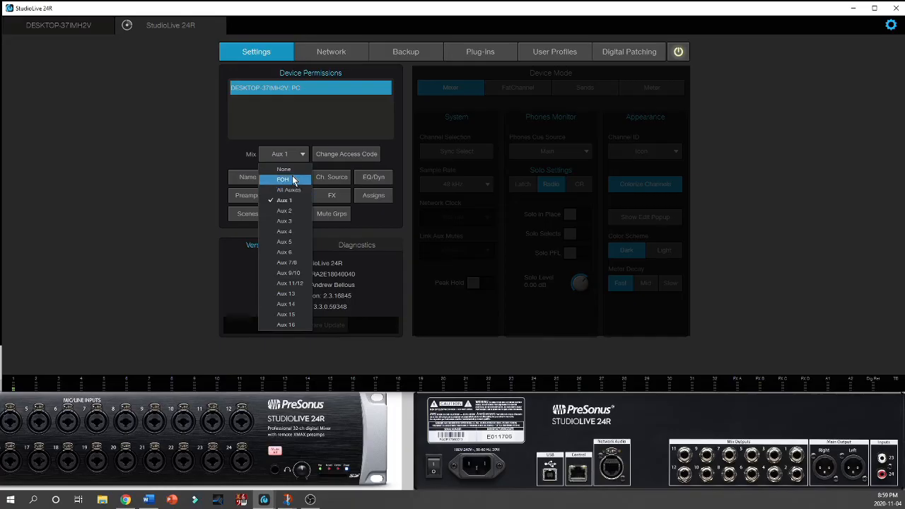
click(292, 177)
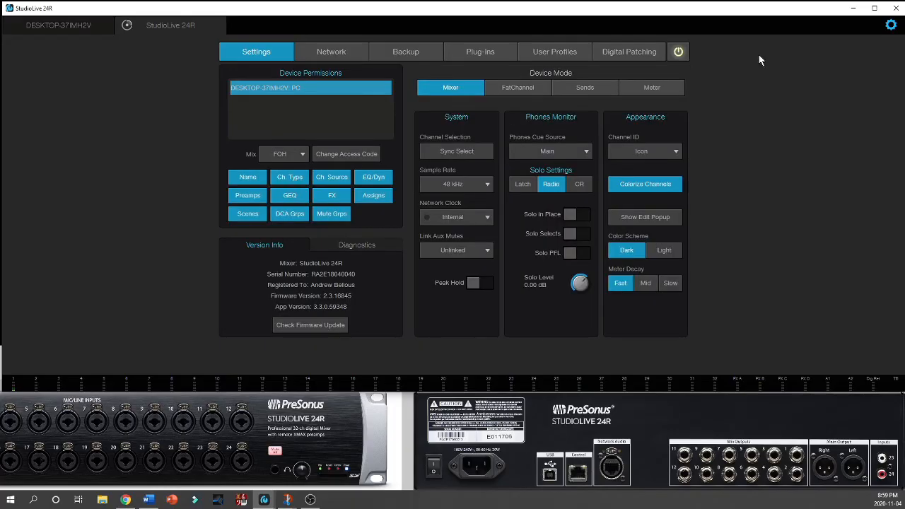
click(775, 174)
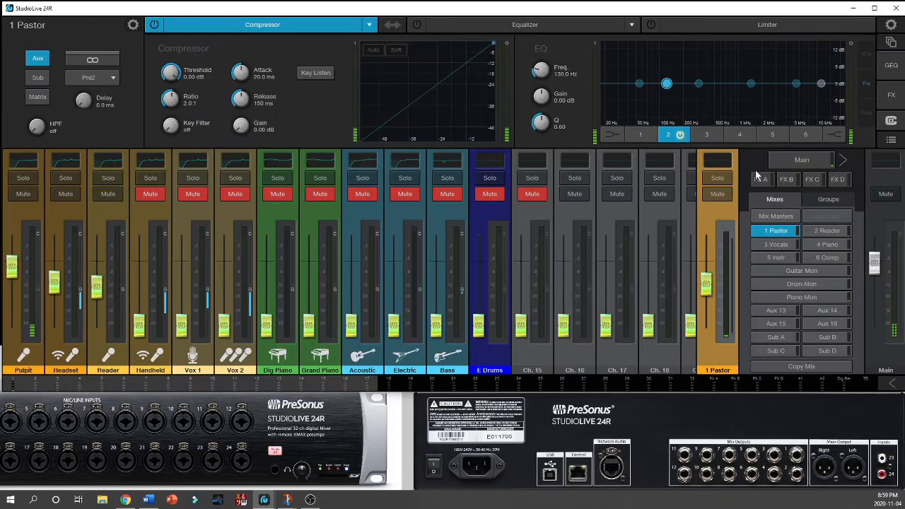
click(802, 161)
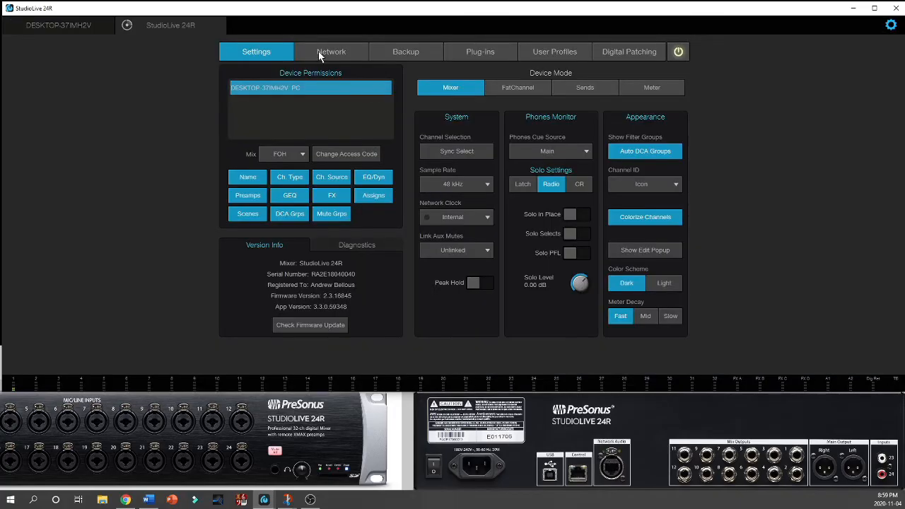
Step: Review the mixer's network, backup, plug-in and user profile settings
click(319, 53)
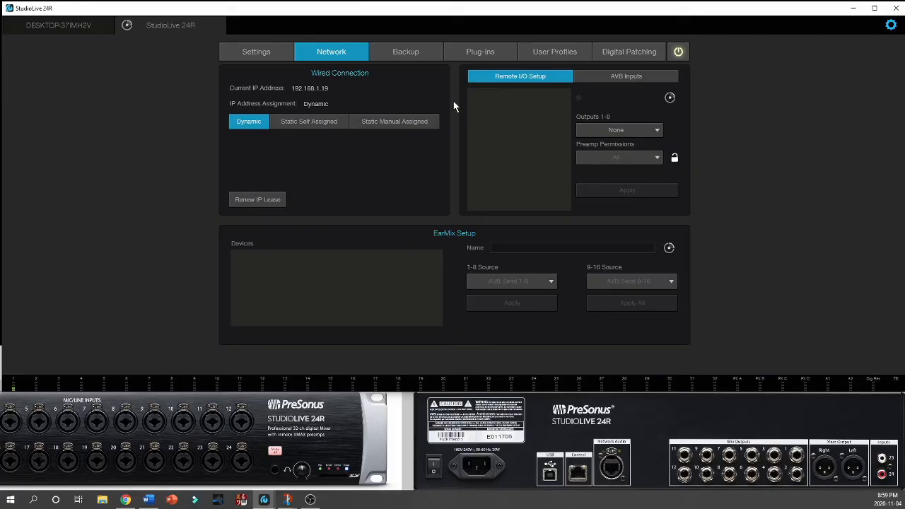
click(397, 57)
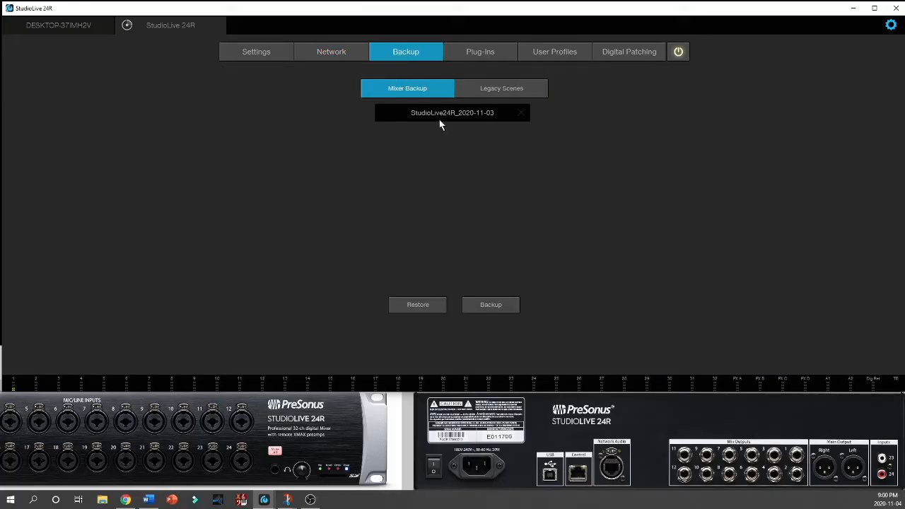
click(488, 53)
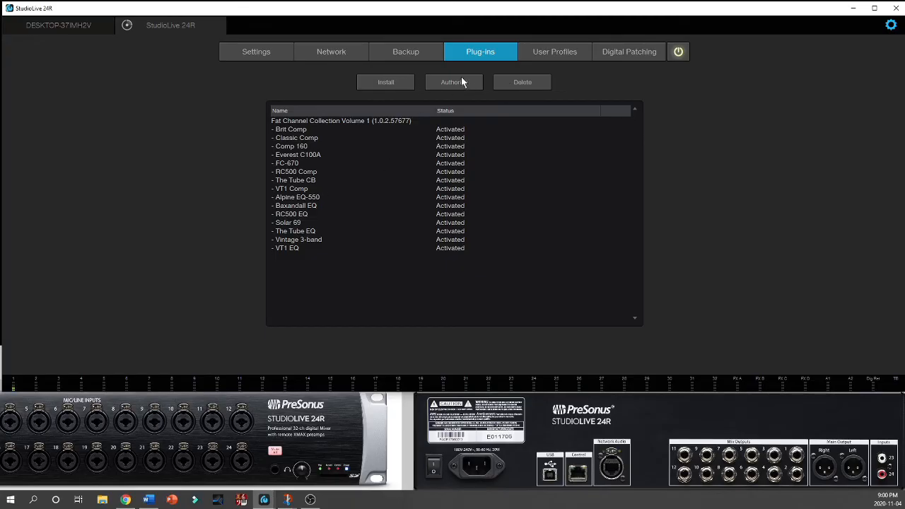
click(555, 52)
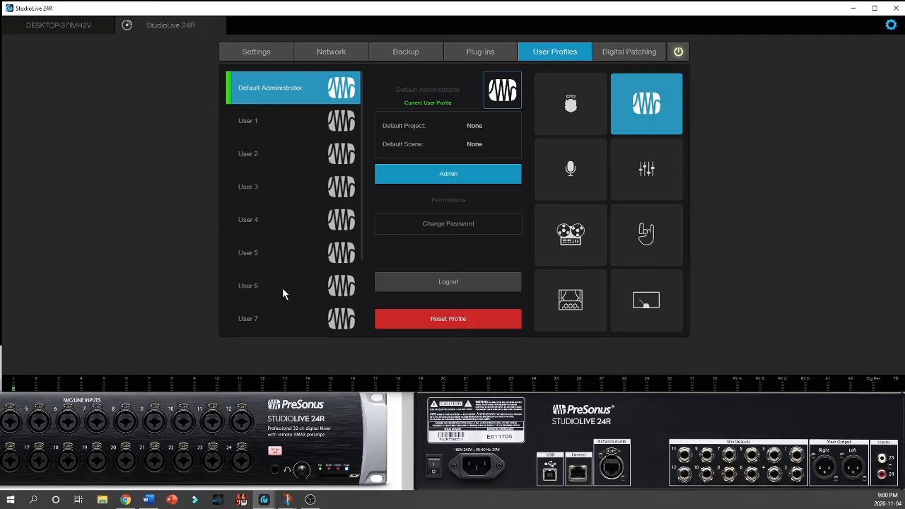
Step: In the digital patching input sources, try AVB, USB and SD for Ch 13 and finish with it set to Analog
click(623, 51)
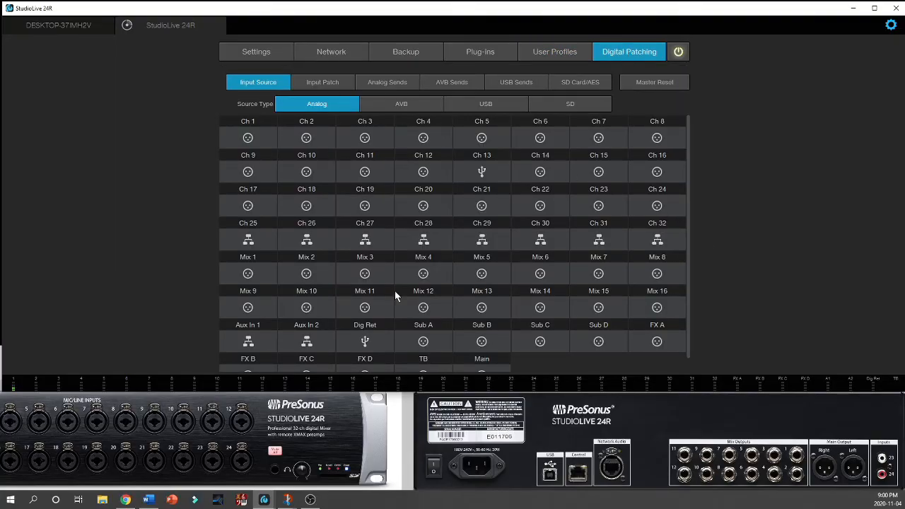
click(482, 173)
click(394, 106)
click(482, 173)
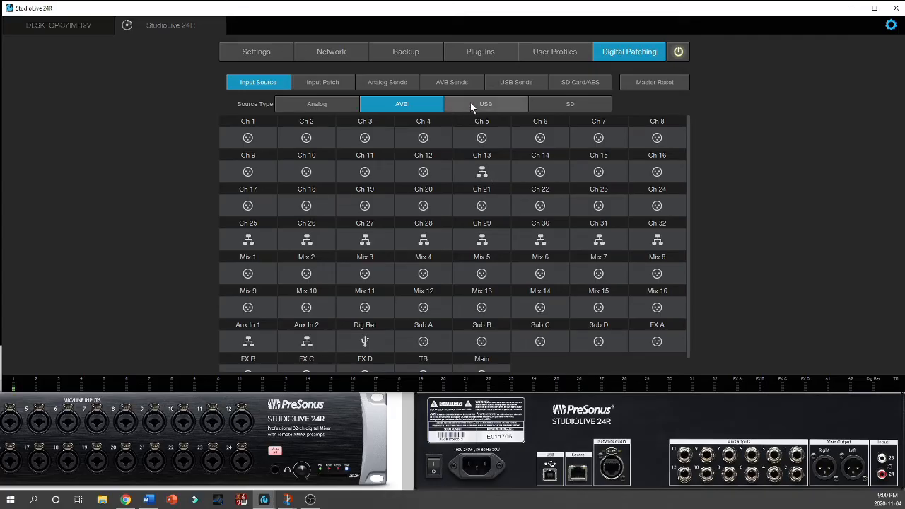
click(470, 104)
click(481, 172)
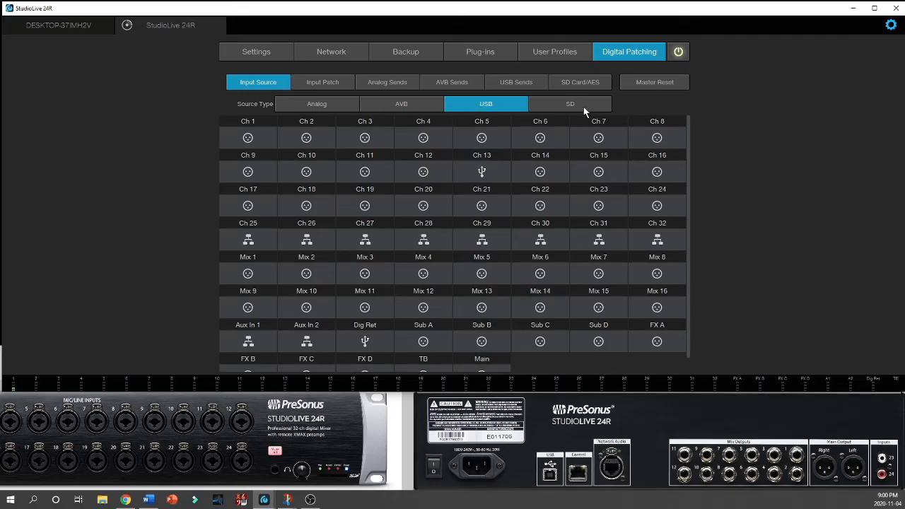
click(581, 111)
click(481, 172)
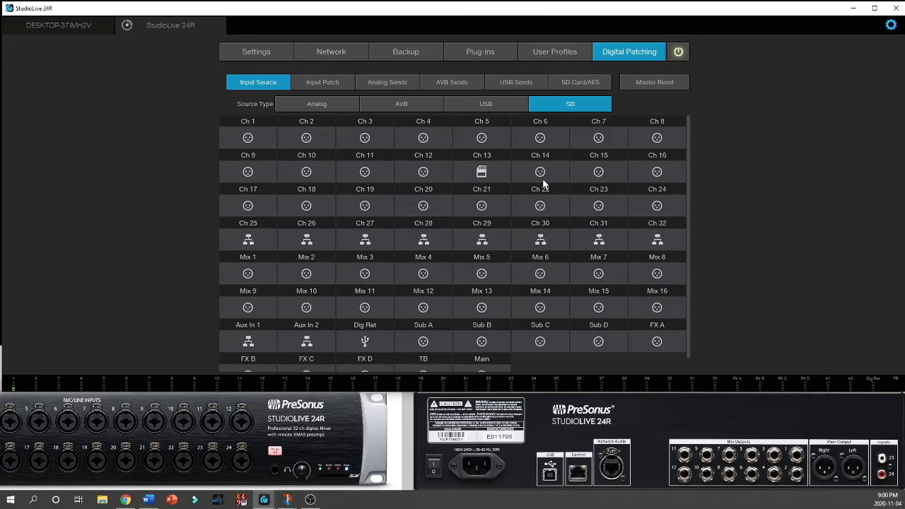
click(319, 105)
click(485, 173)
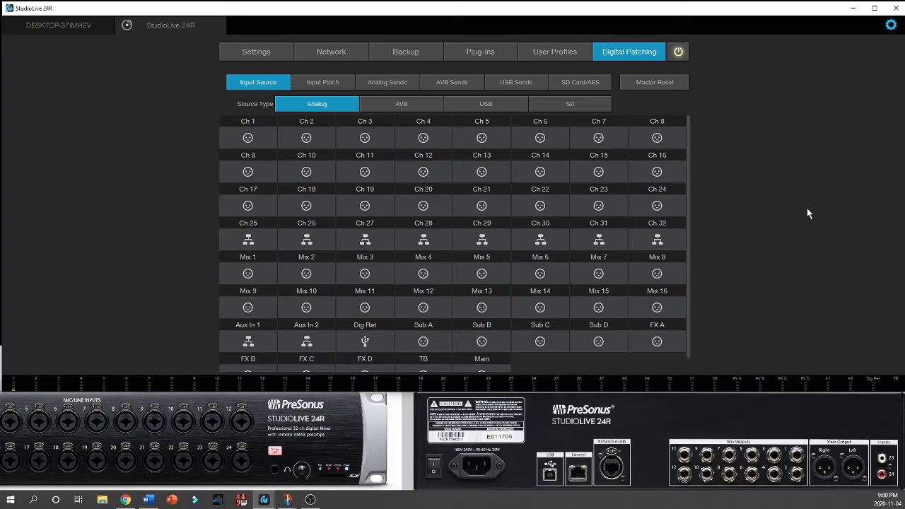
Step: Leave the mixer settings, open the mute groups and switch the Pastor/Reader mute group on and off again
click(889, 25)
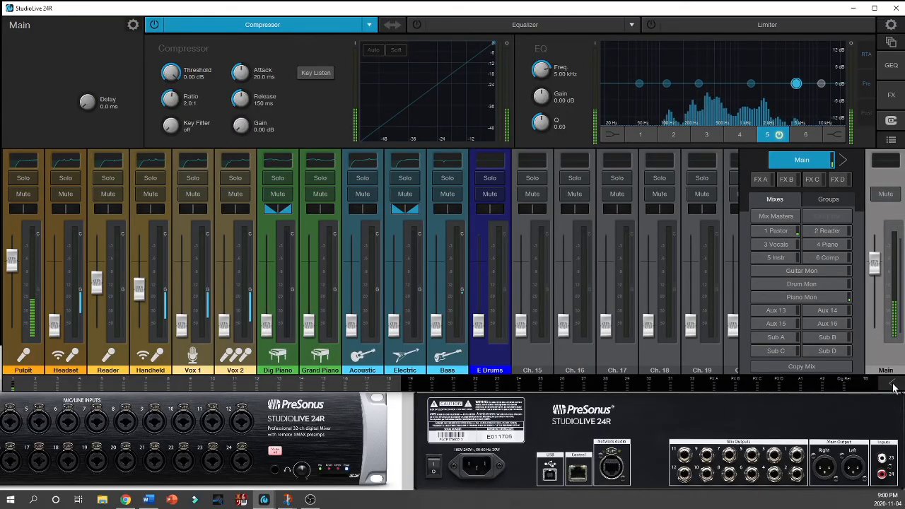
click(892, 385)
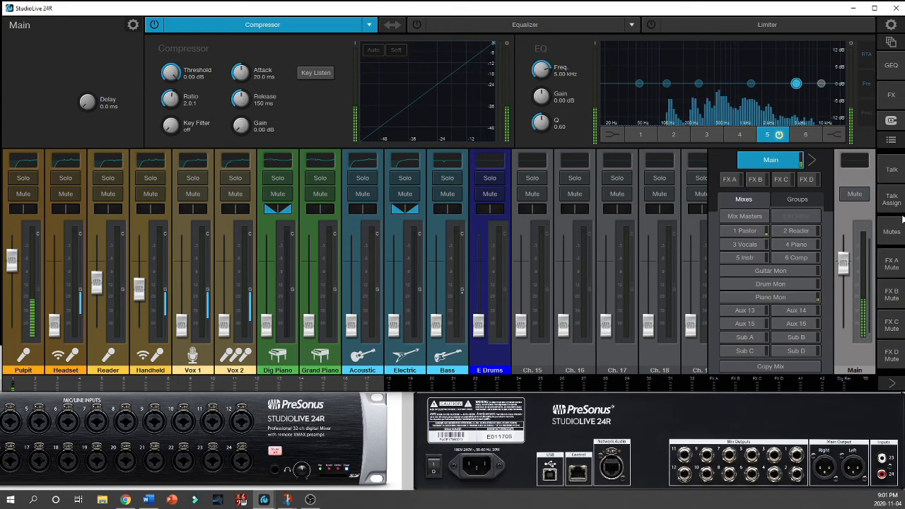
click(892, 232)
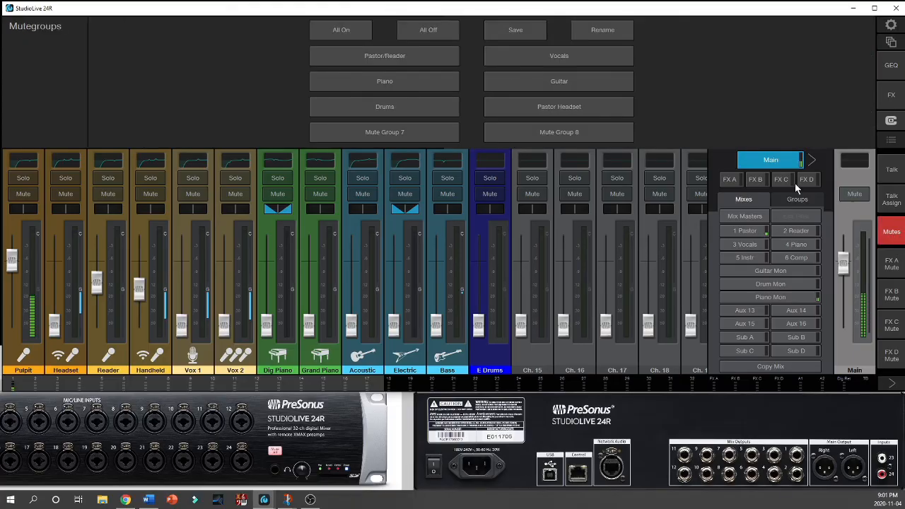
click(422, 55)
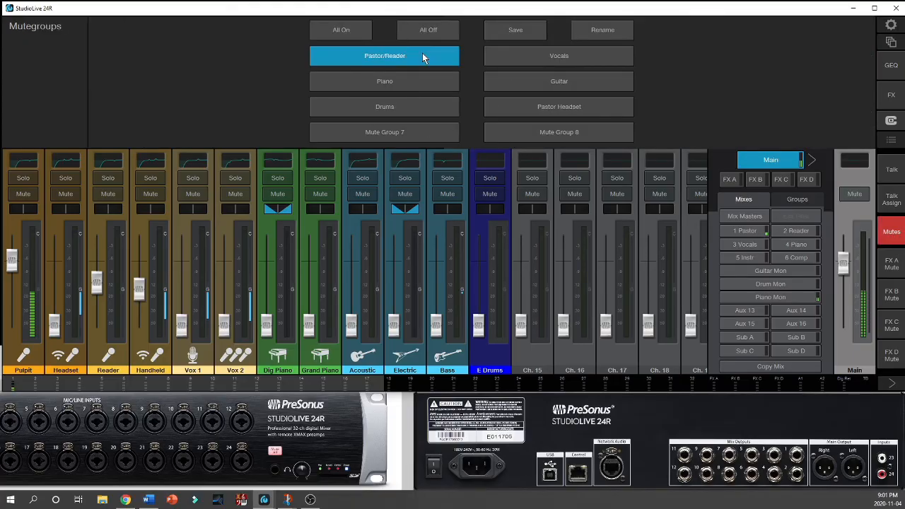
click(422, 53)
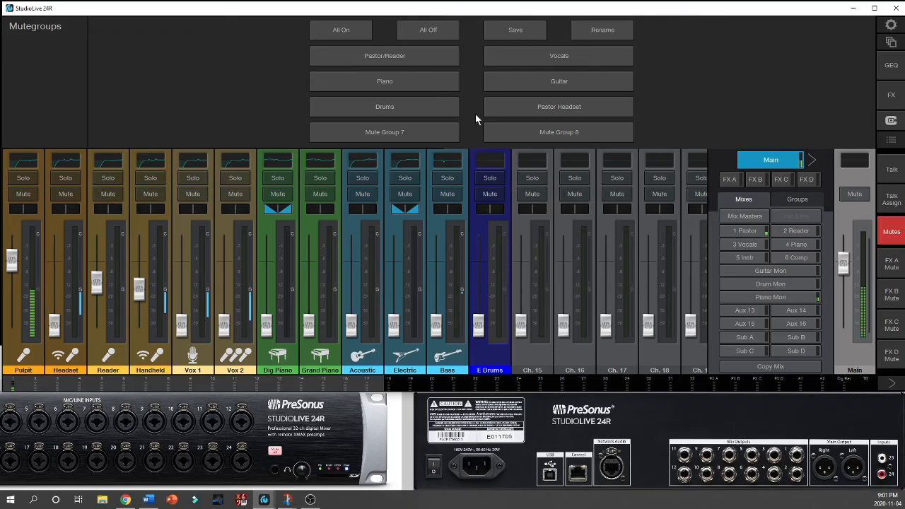
Step: Try the Vocals and Guitar mute groups, release them and close the mute groups and their side controls
click(544, 63)
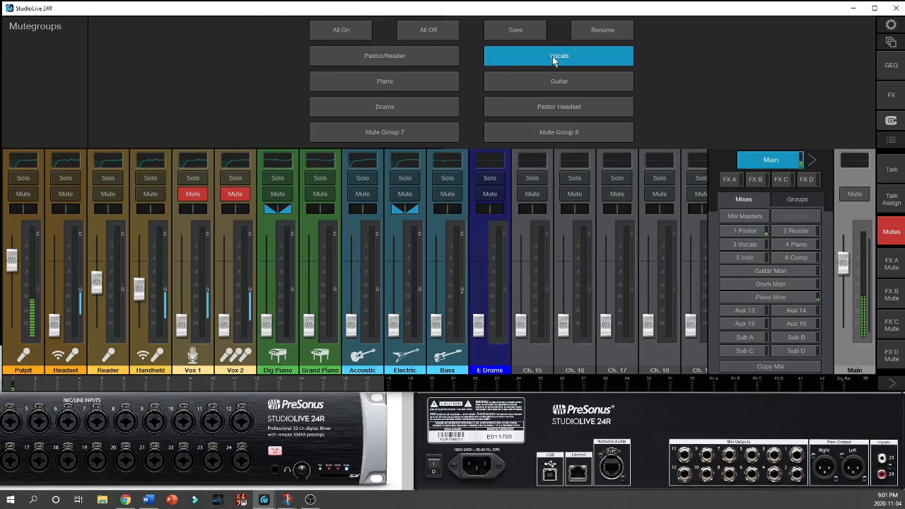
click(553, 60)
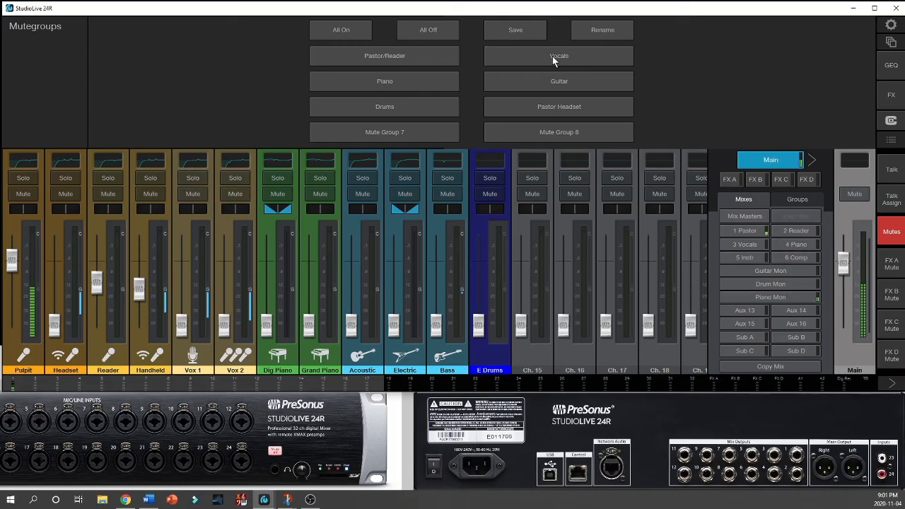
click(553, 60)
click(569, 83)
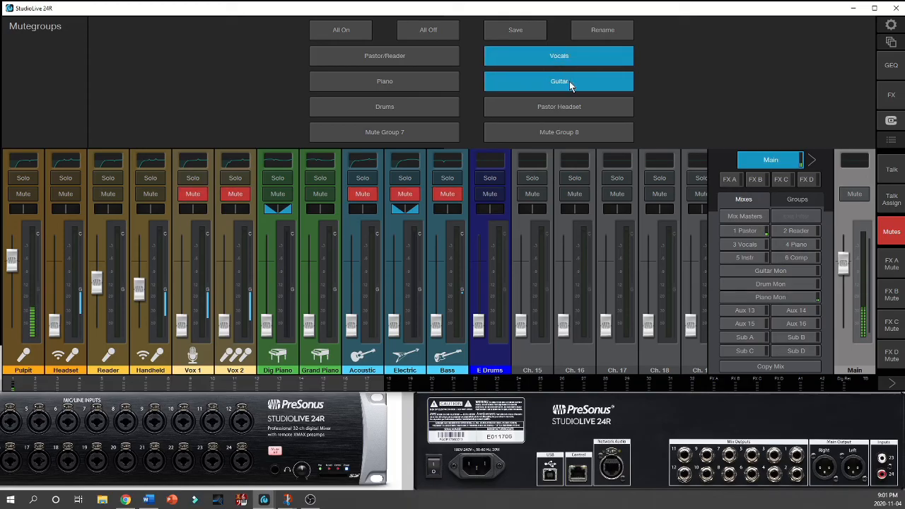
click(570, 83)
click(570, 62)
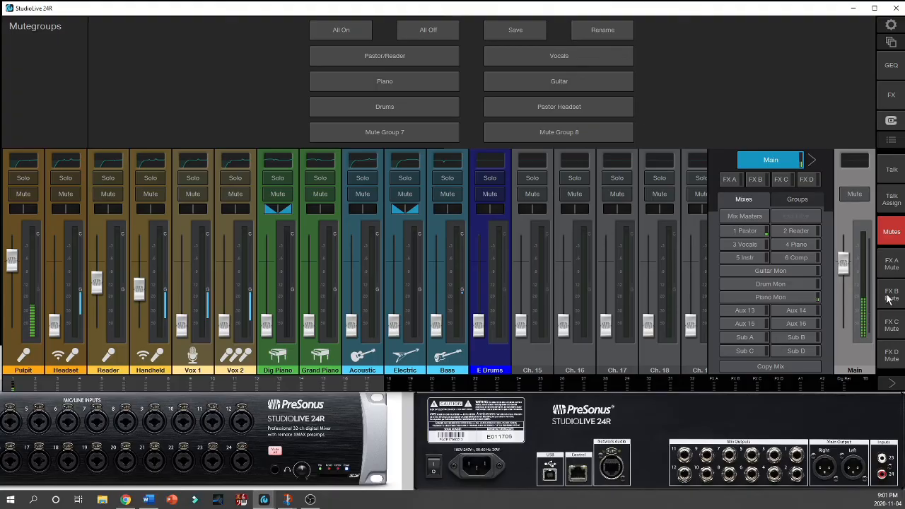
click(898, 241)
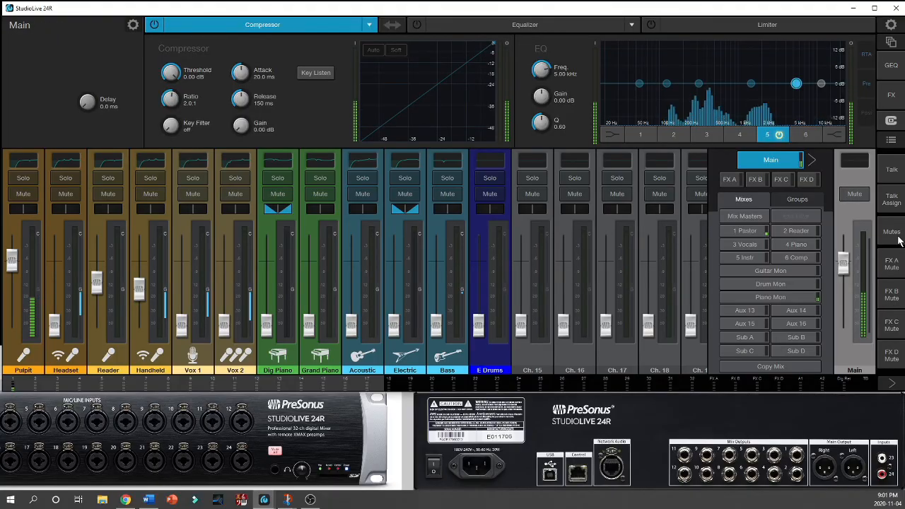
click(894, 383)
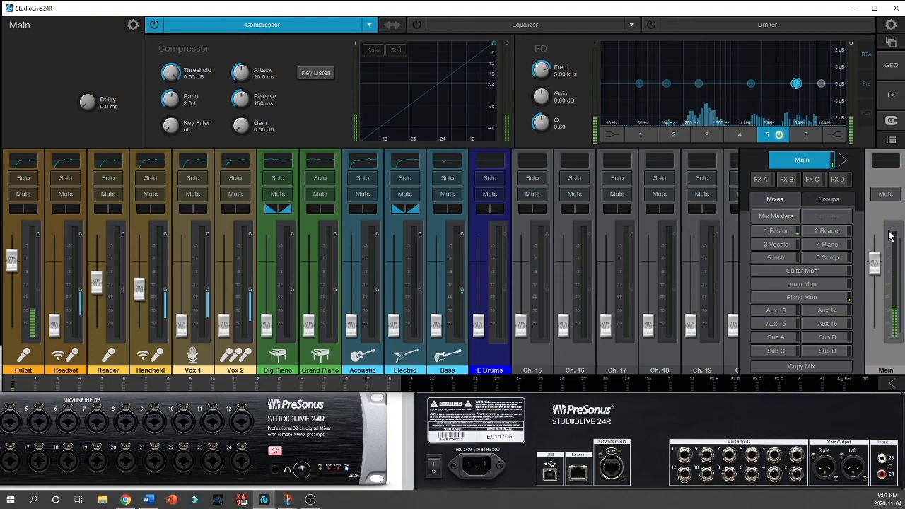
Step: Open the projects and scenes, select the Pastor scene in the Sunday Morning project, and return to the mixer
click(890, 43)
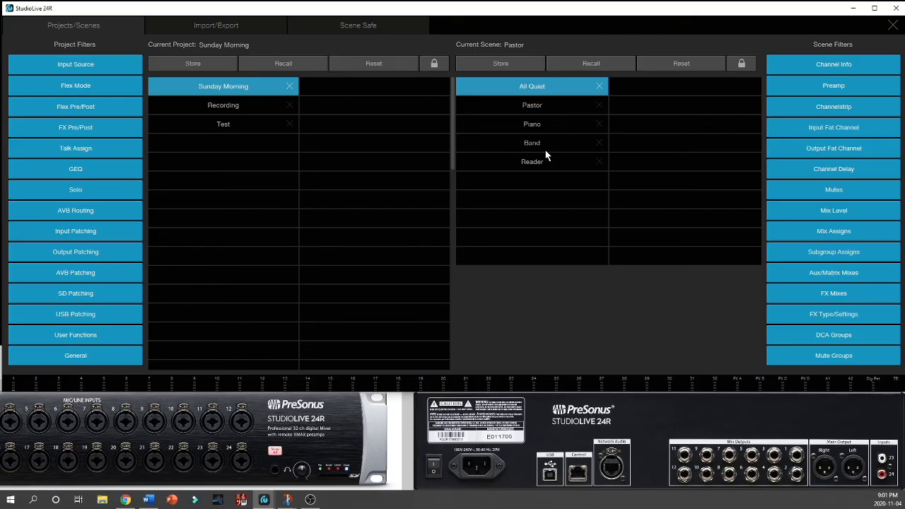
click(539, 108)
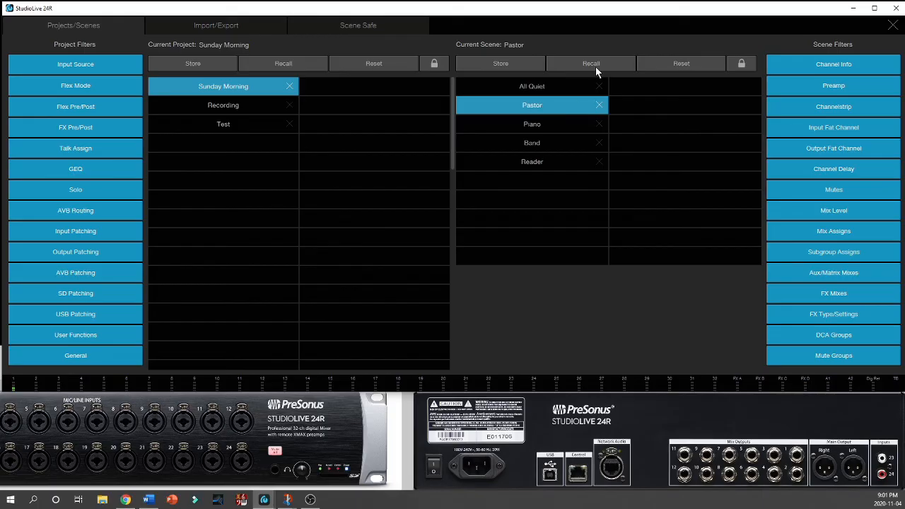
click(895, 27)
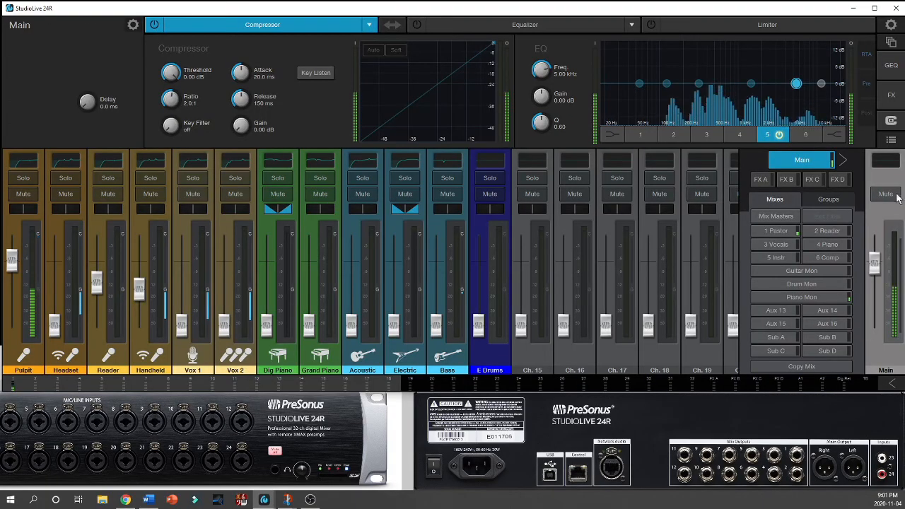
Step: Open the channel preset library and switch it from Main to the Pulpit channel
click(890, 139)
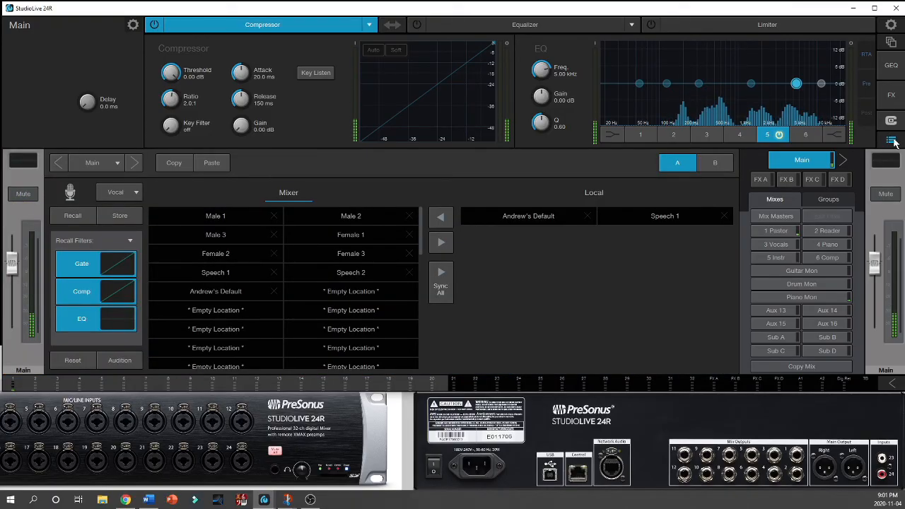
click(58, 164)
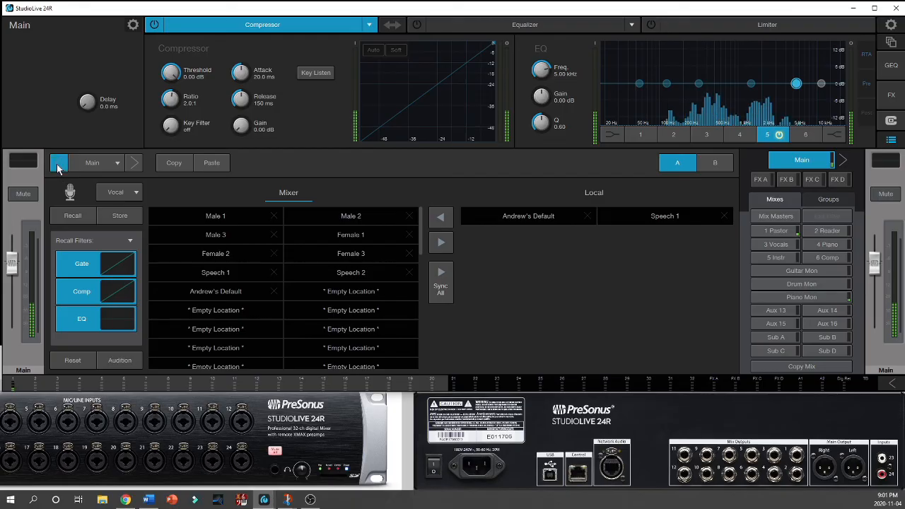
click(58, 164)
click(58, 163)
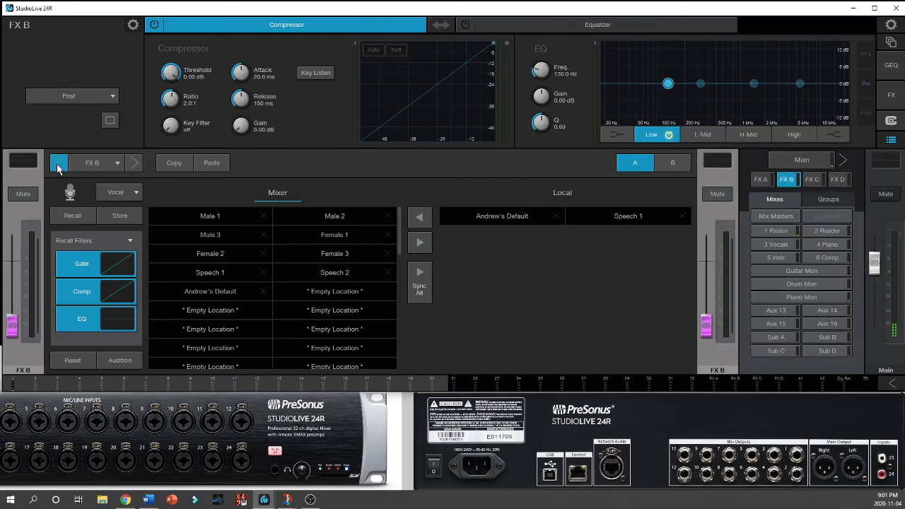
click(58, 163)
click(58, 163)
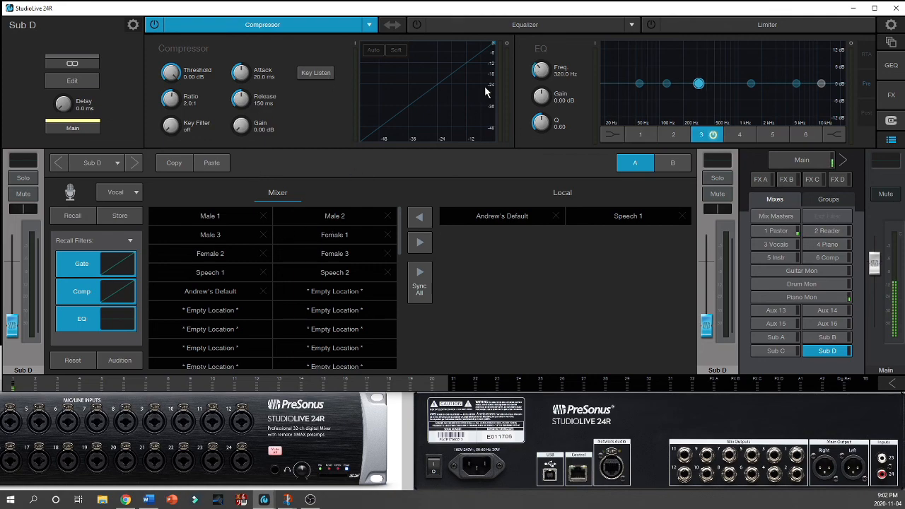
click(114, 164)
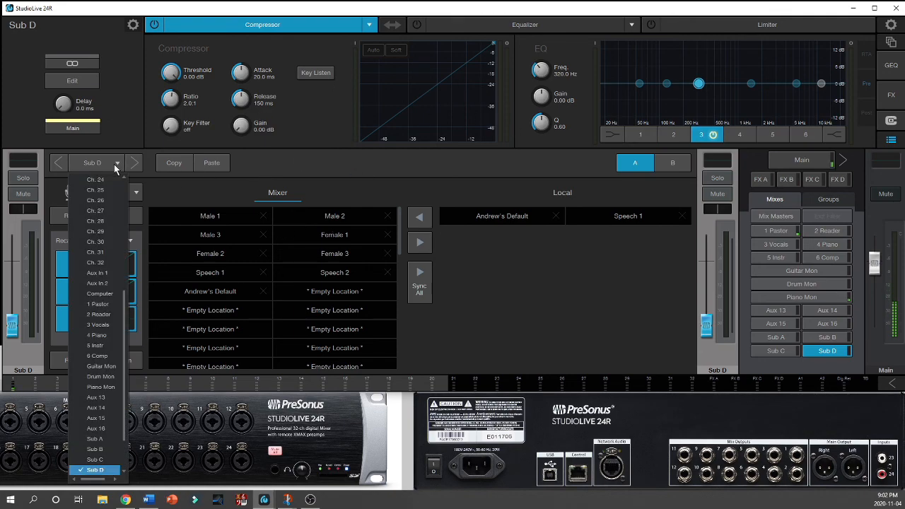
scroll(110, 223, up, 7)
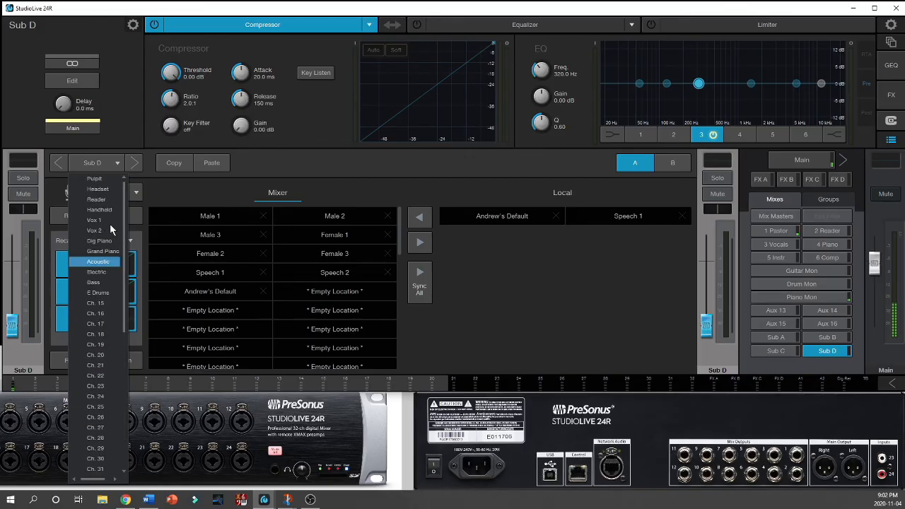
click(112, 178)
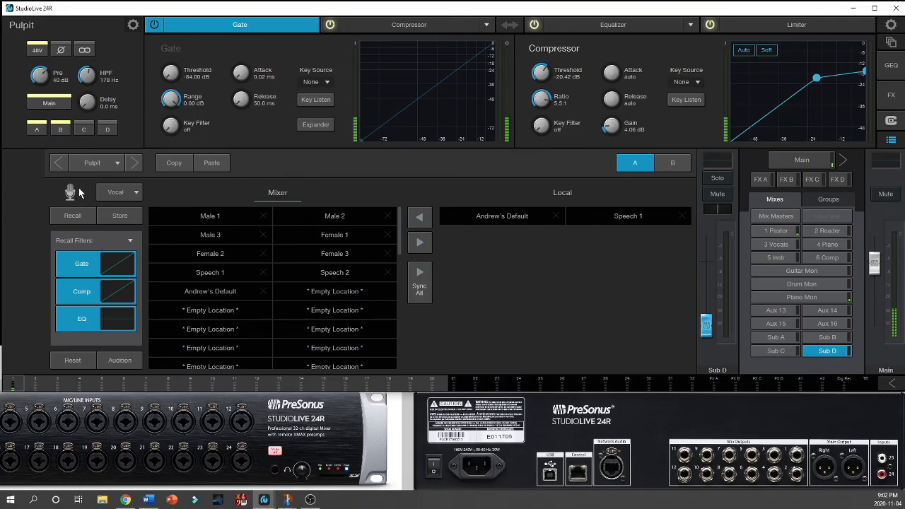
Step: Select the Speech 1 vocal preset for the Pulpit channel and close the preset library
click(218, 274)
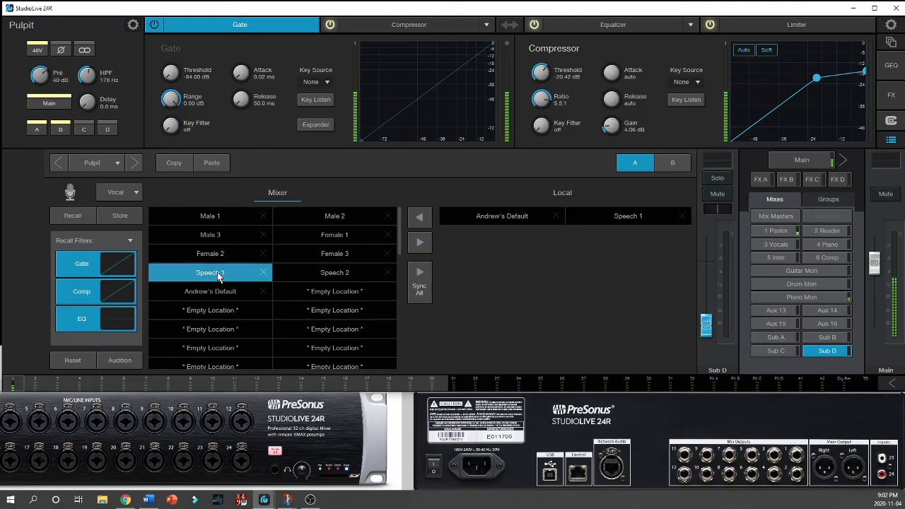
click(75, 218)
click(891, 142)
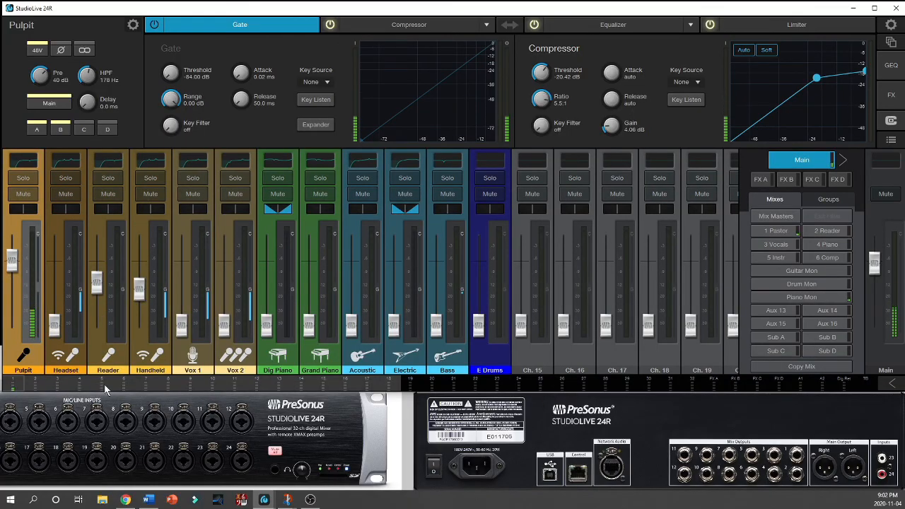
Step: Recall the Acoustic guitar preset on the Acoustic channel and return to the channel faders
click(368, 363)
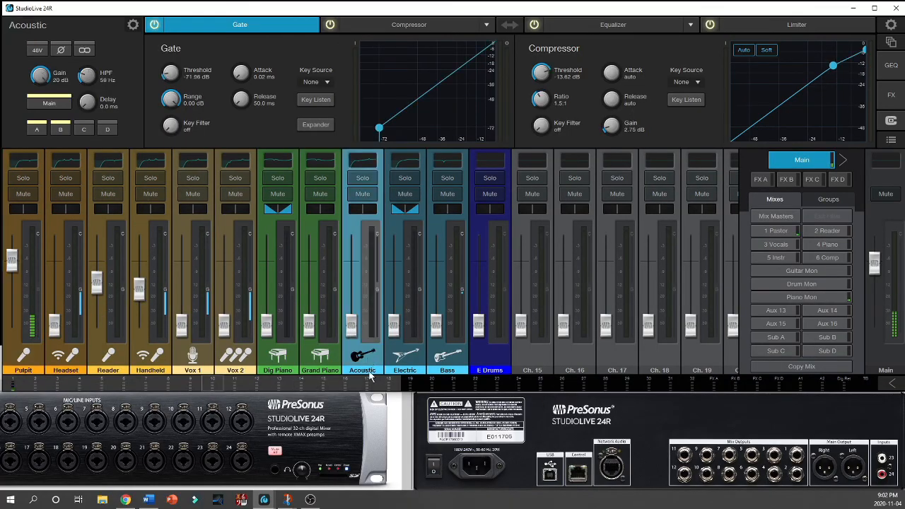
click(890, 140)
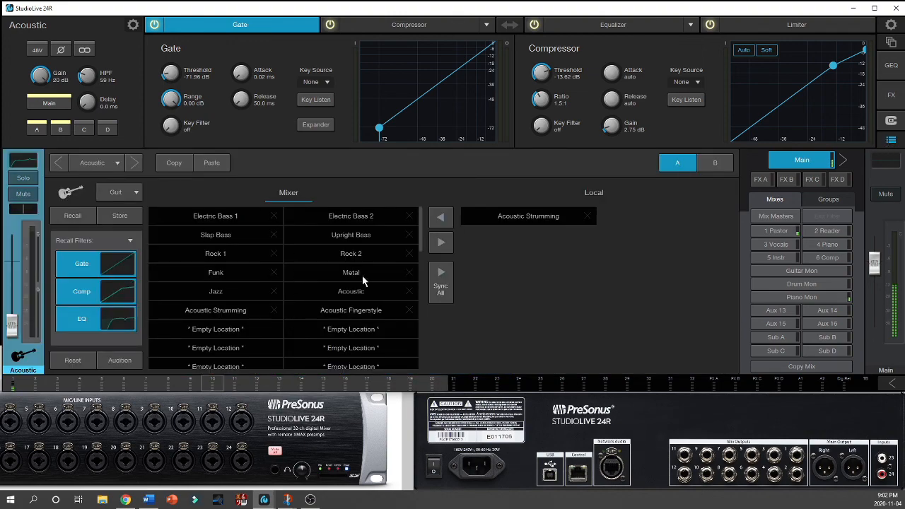
click(345, 291)
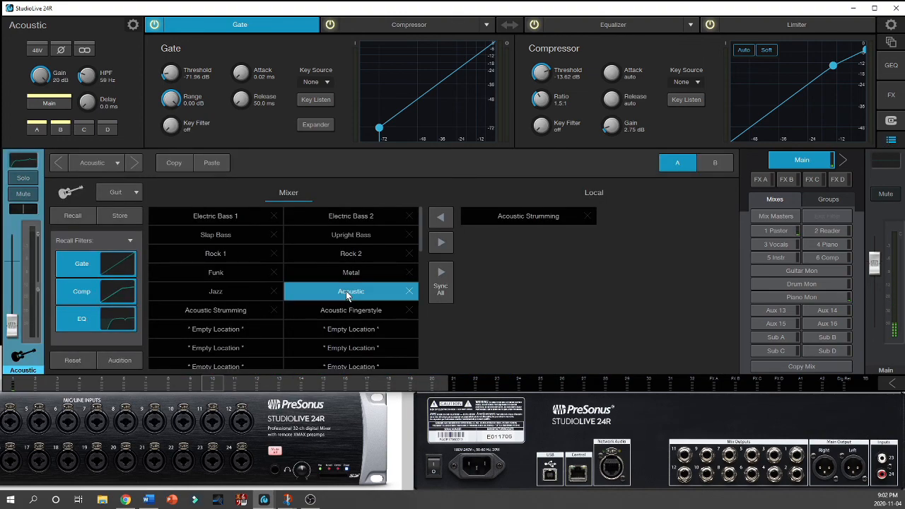
click(81, 218)
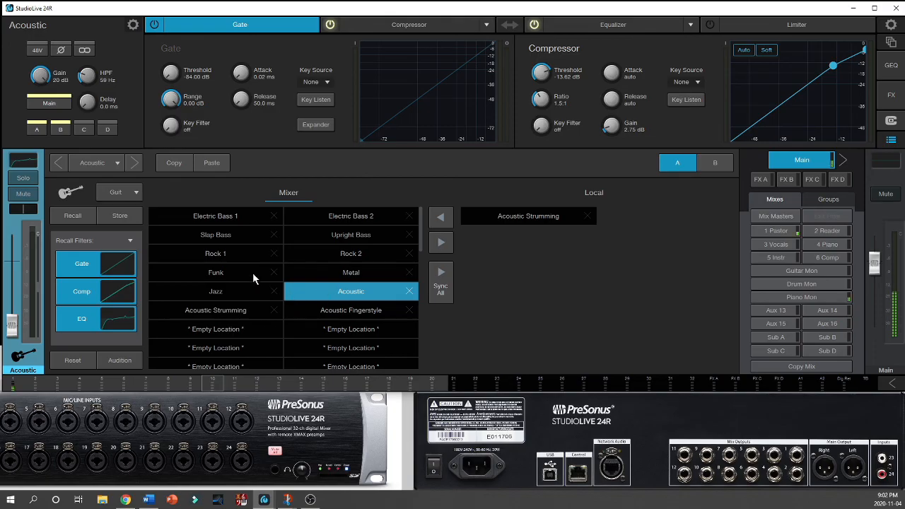
click(891, 143)
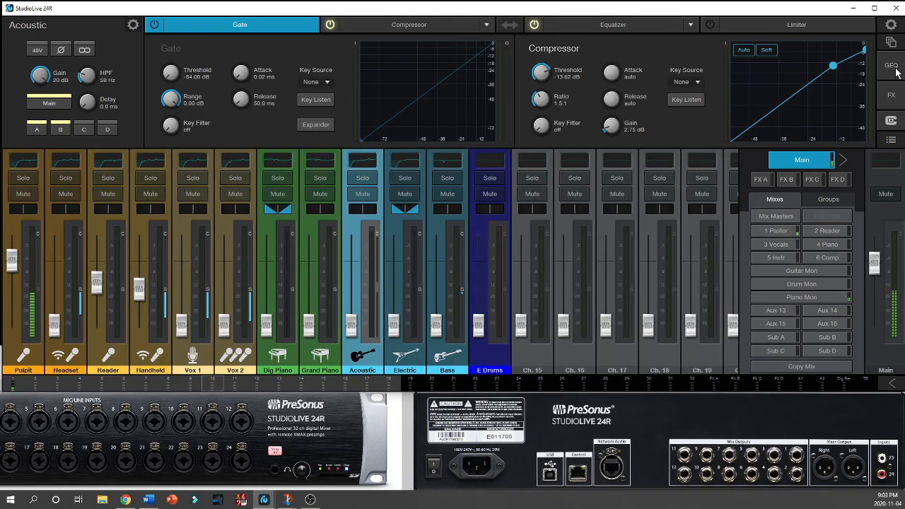